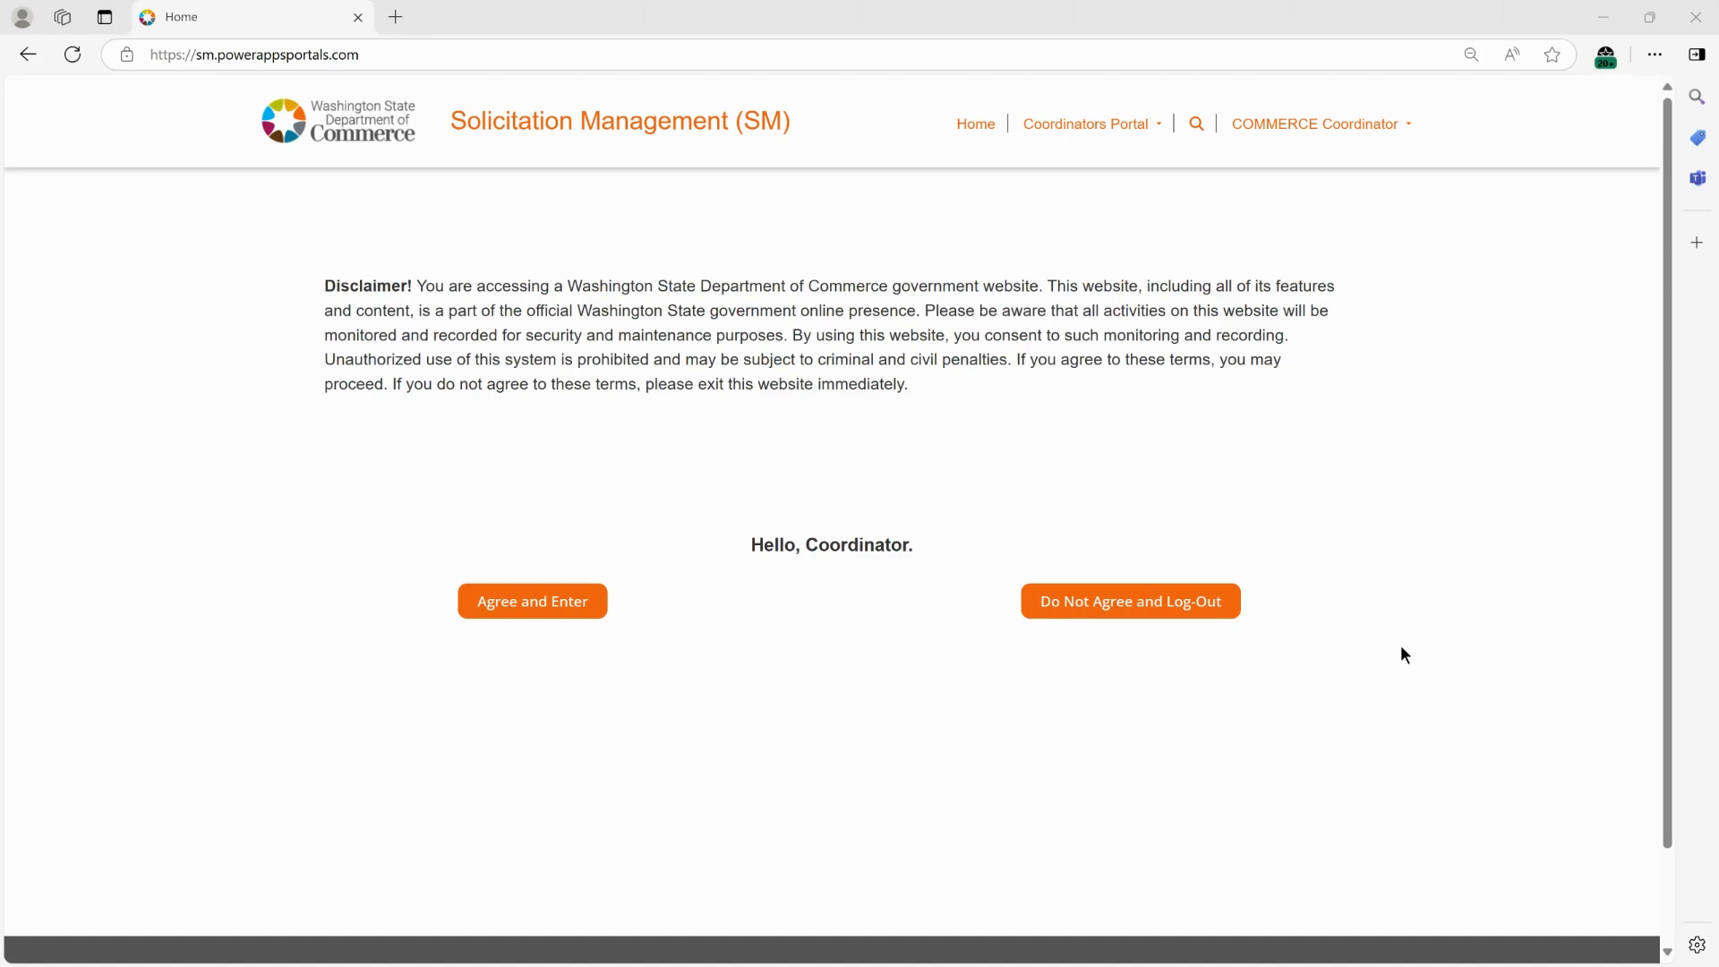
# Open the RFx Approval Status page for the rejected RFP HD-HAU-2024-002 from RFx Management.
pyautogui.click(1122, 127)
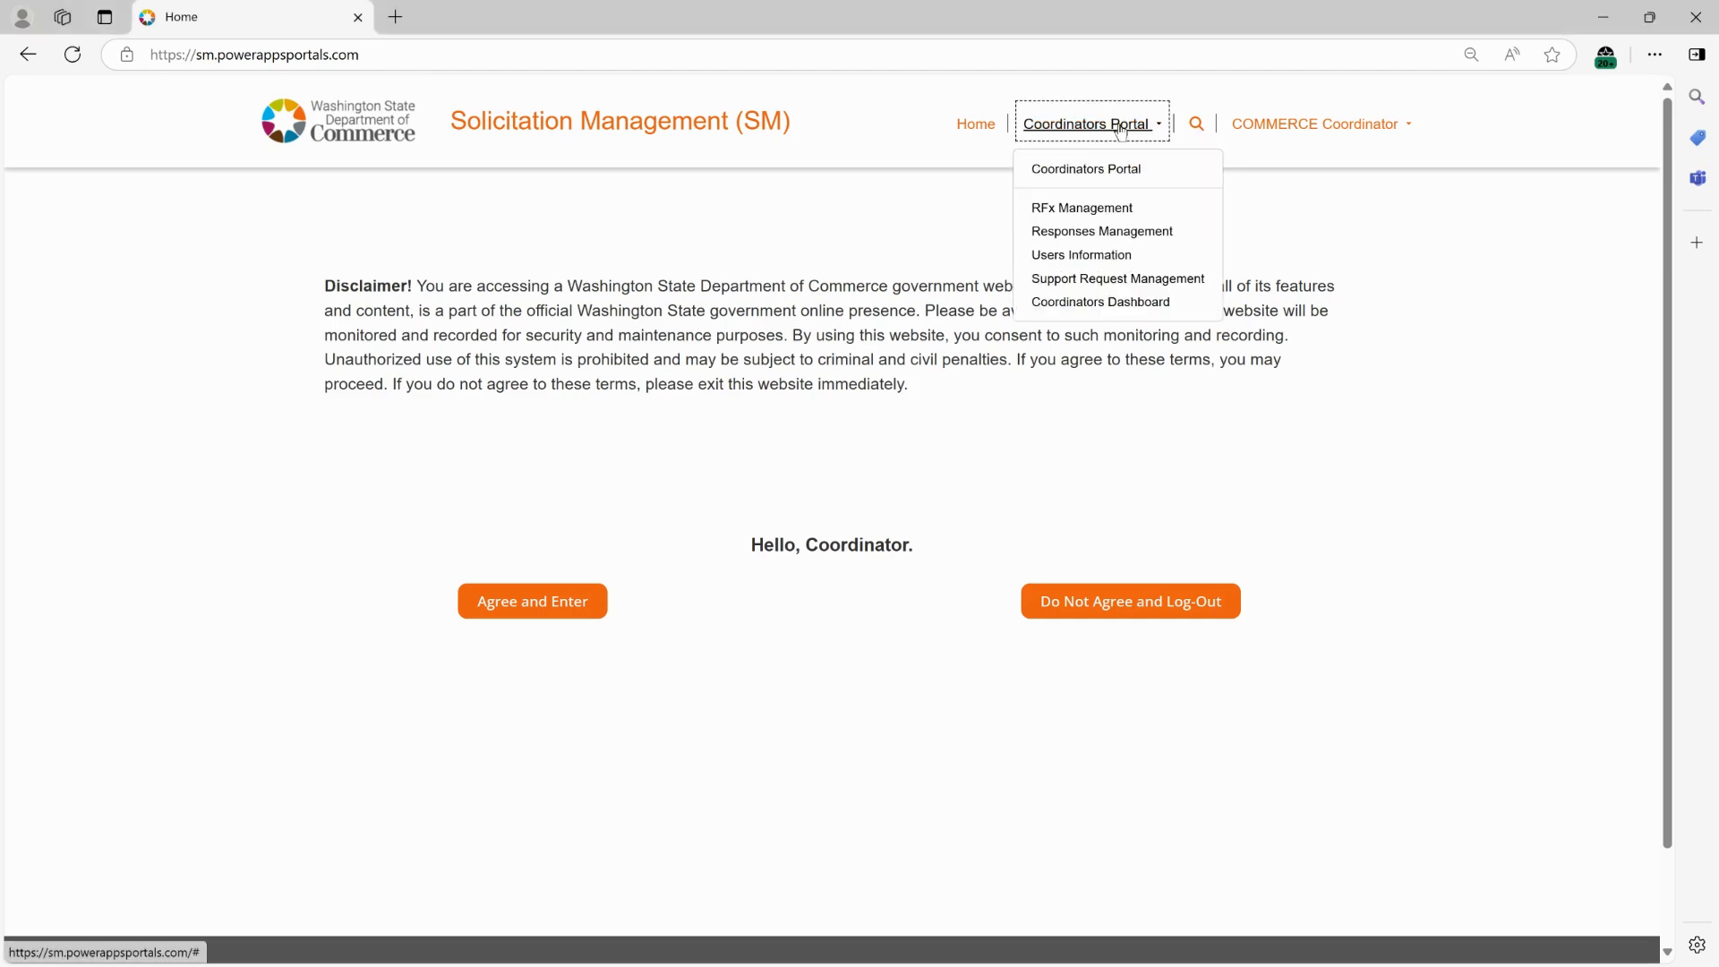
pyautogui.click(1098, 215)
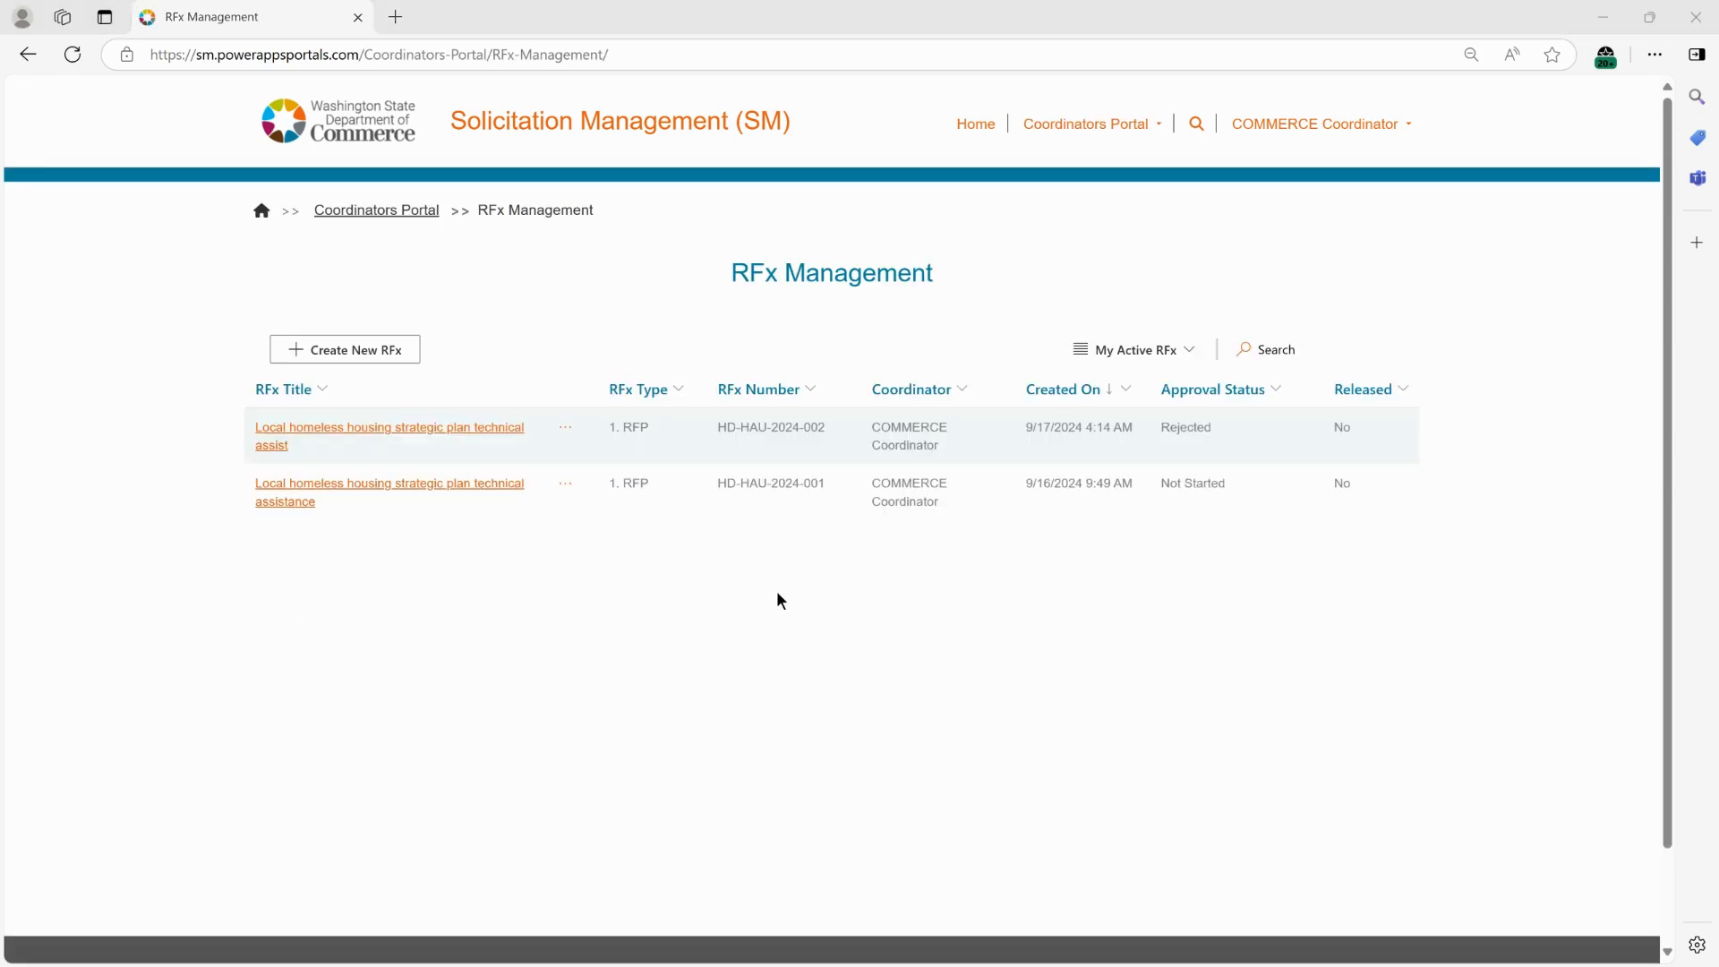
pyautogui.click(566, 434)
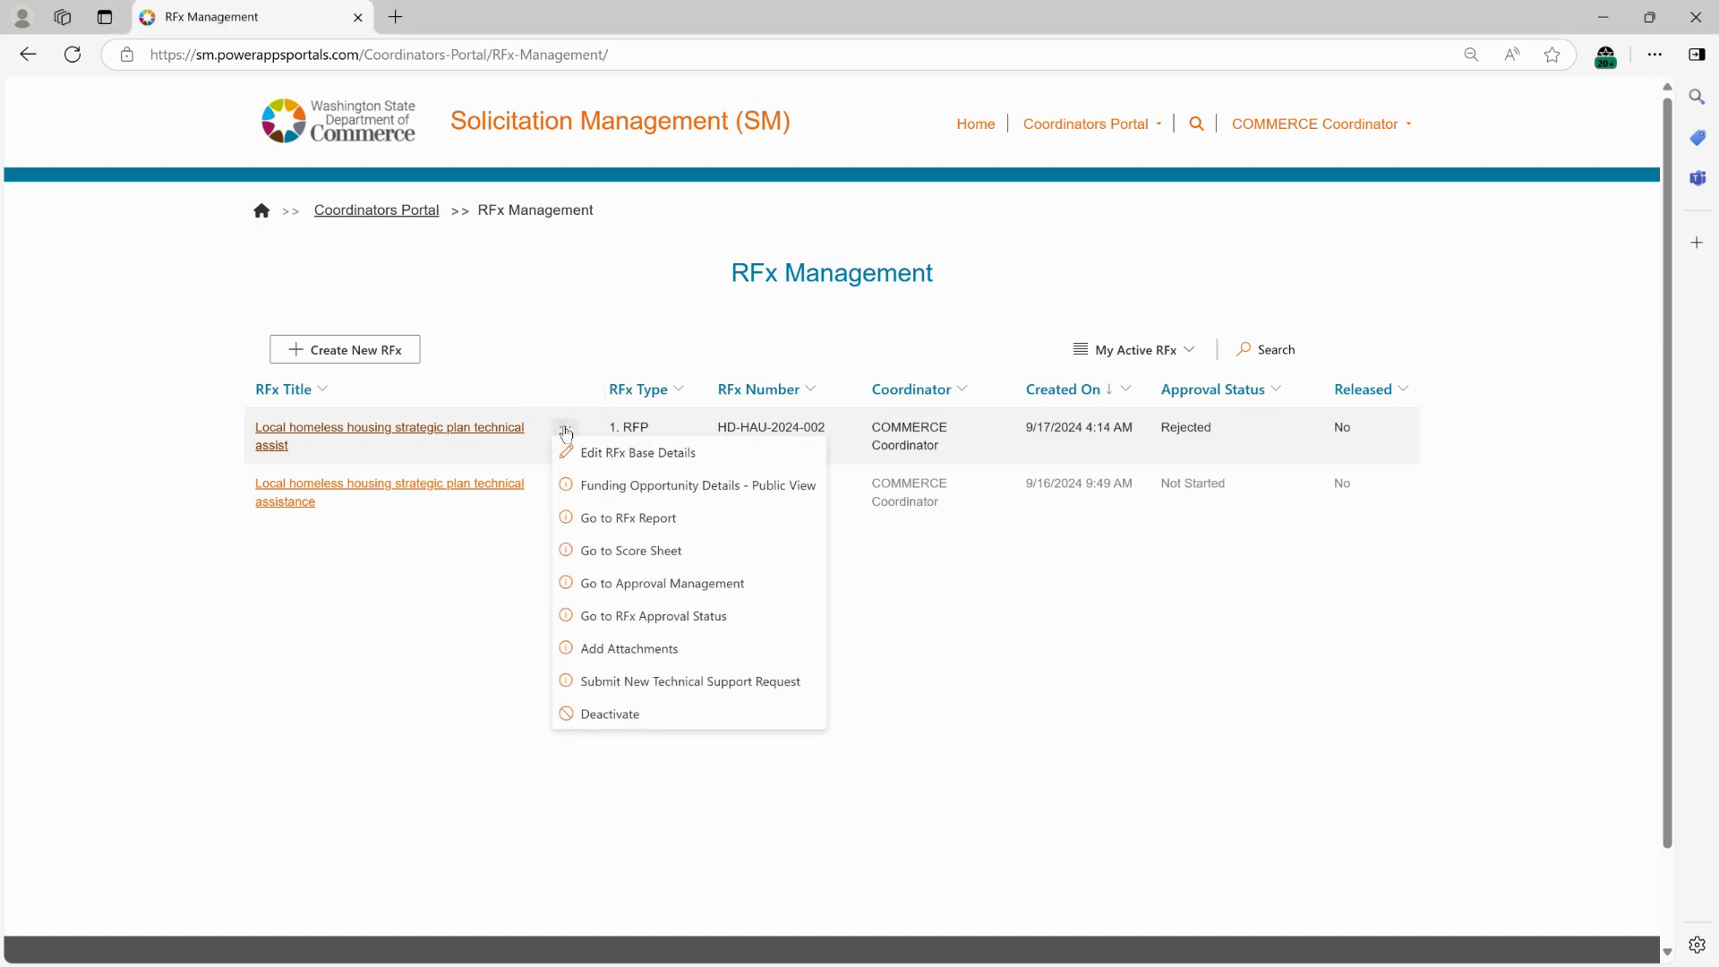
pyautogui.click(694, 618)
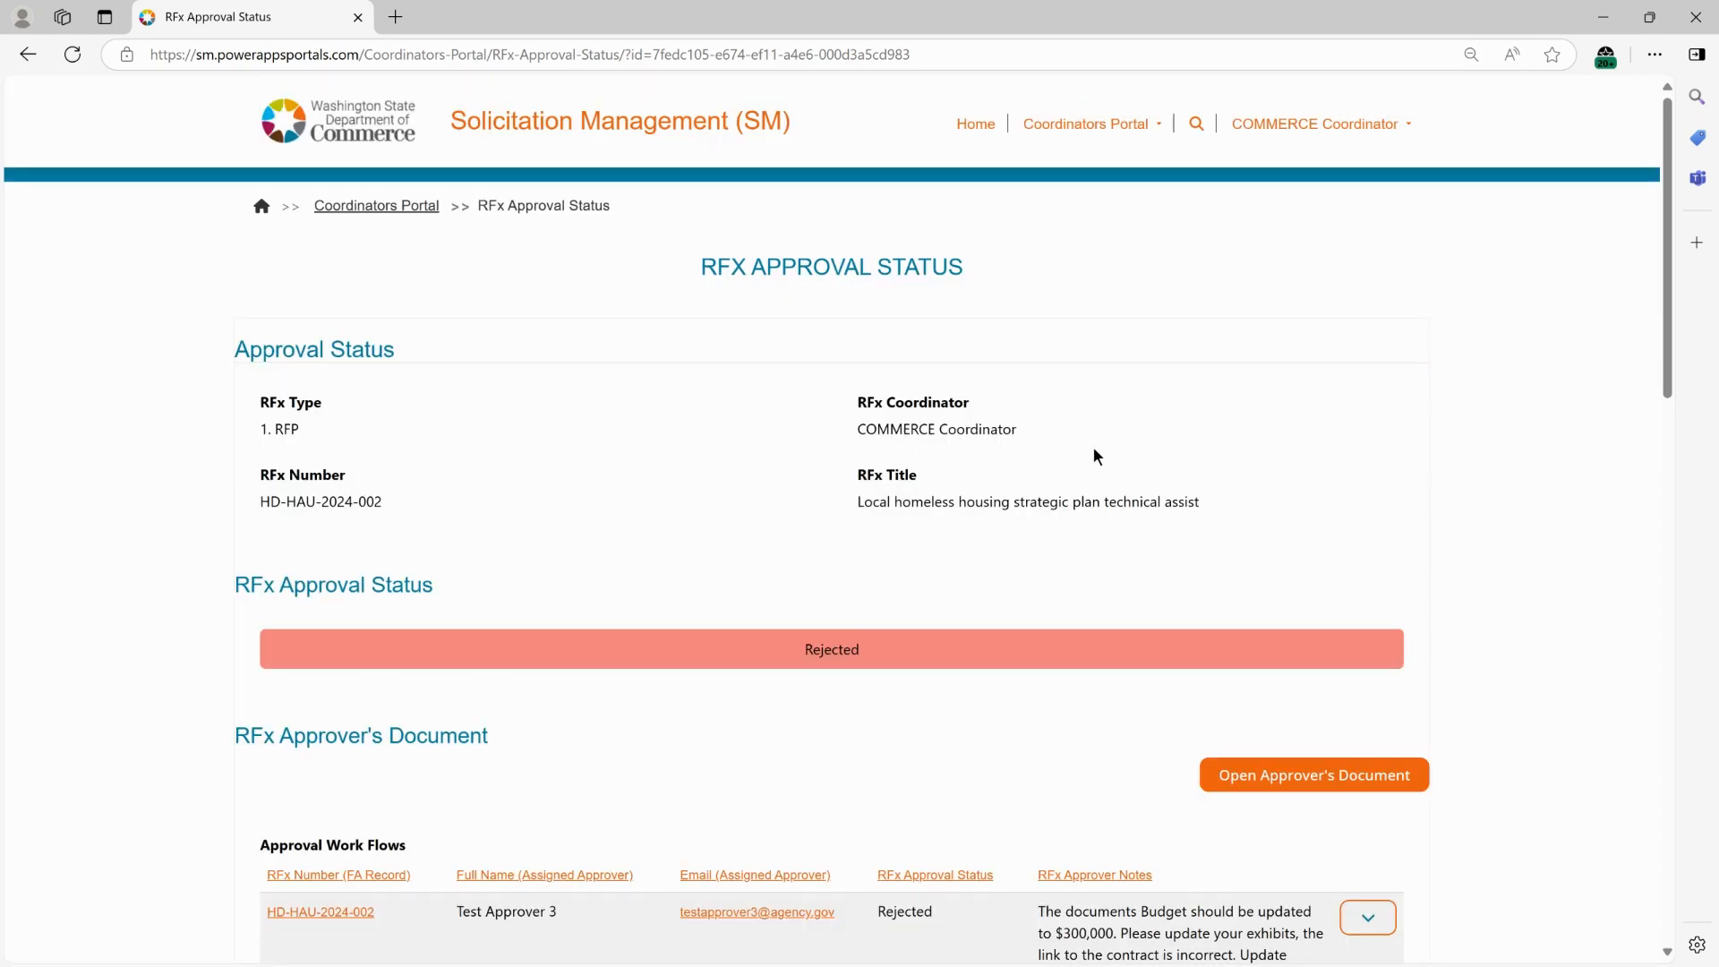
# Read the approver's notes on the rejected approval workflow in the notes details window and close it.
pyautogui.scroll(-2, 1098, 452)
pyautogui.scroll(-1, 1105, 456)
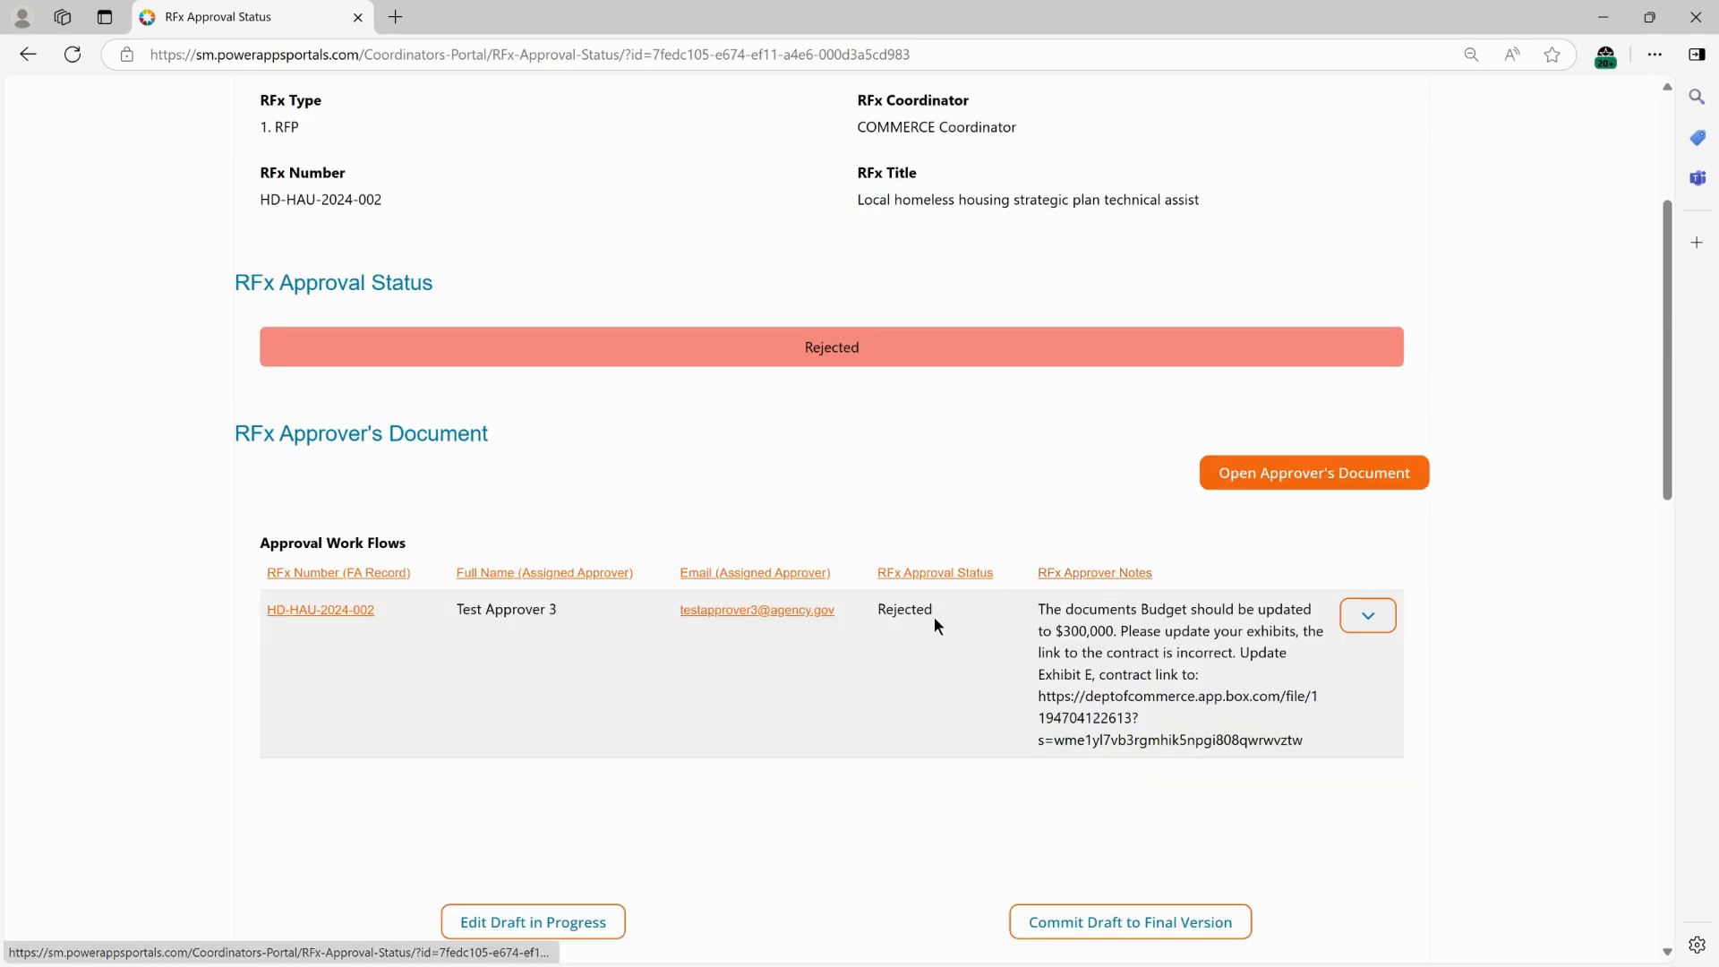
pyautogui.doubleClick(900, 613)
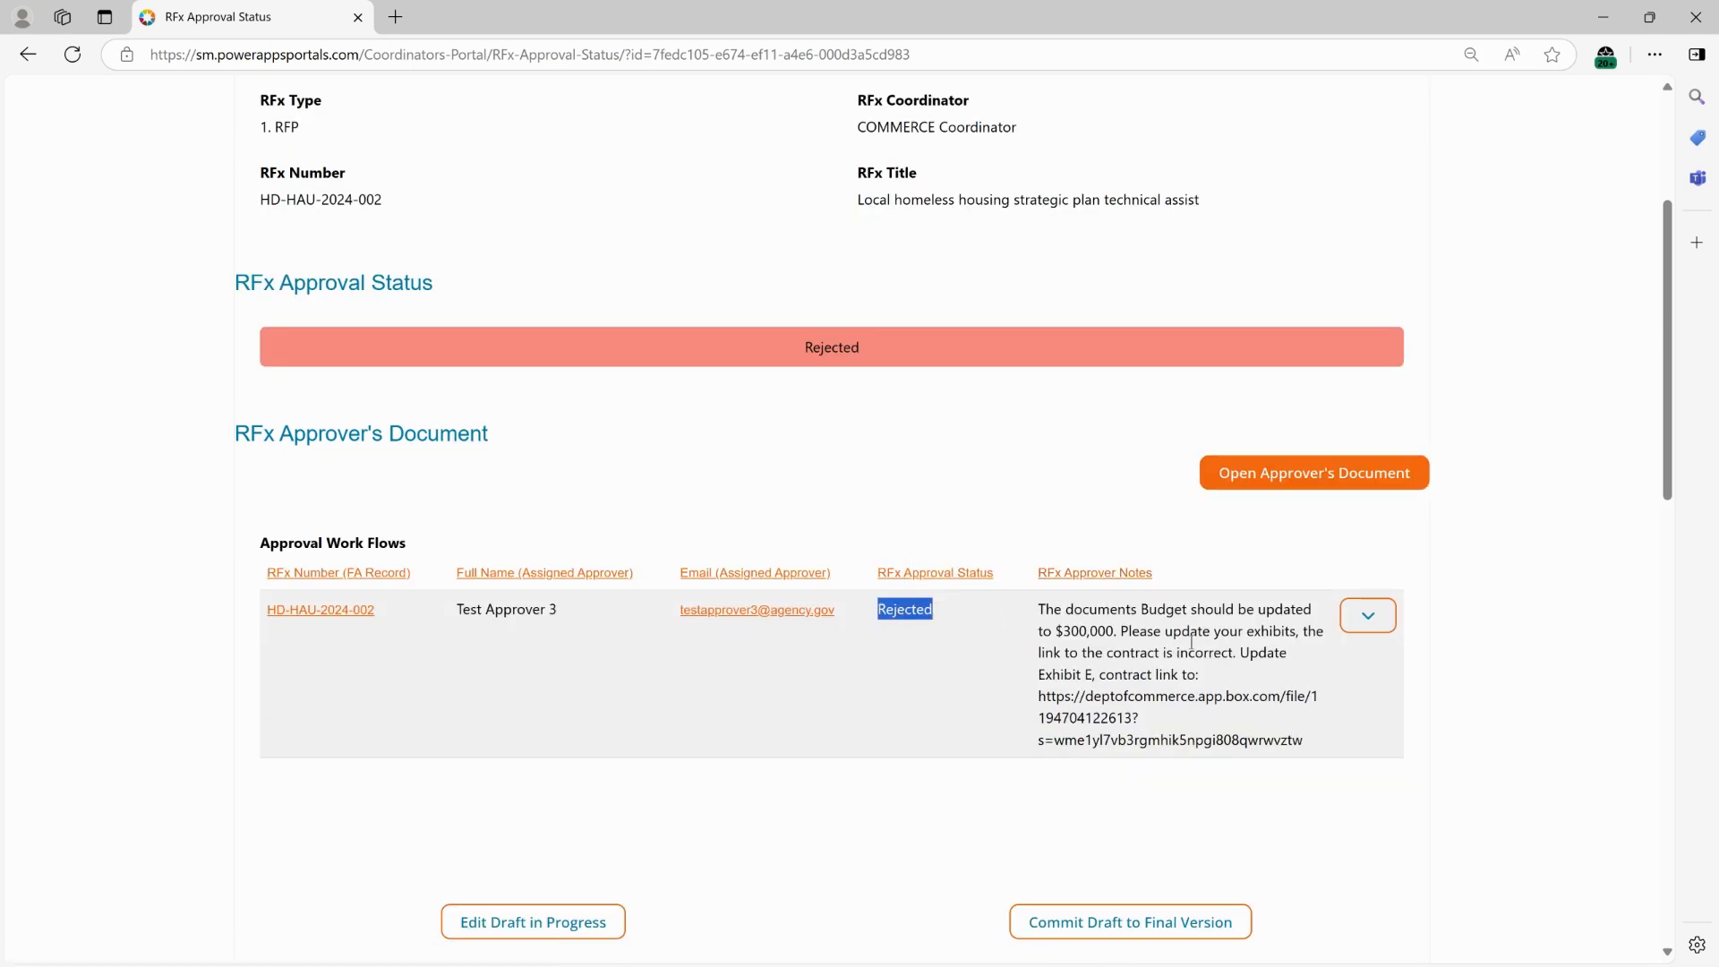
pyautogui.click(1392, 622)
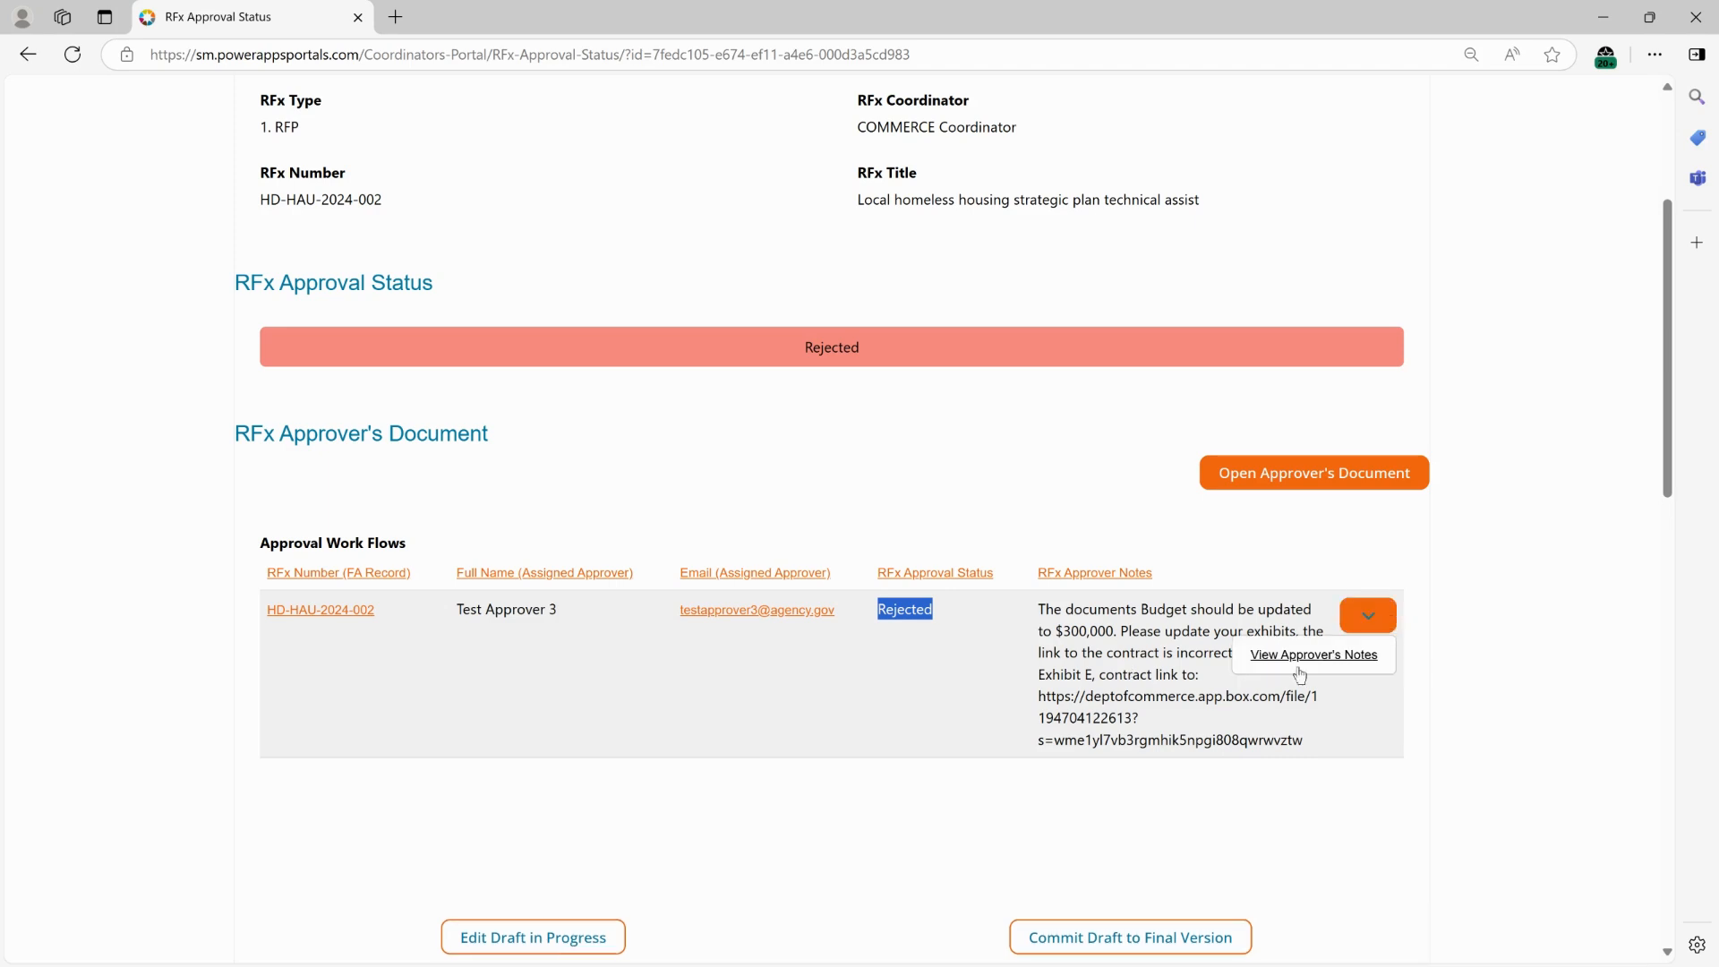
pyautogui.click(1354, 658)
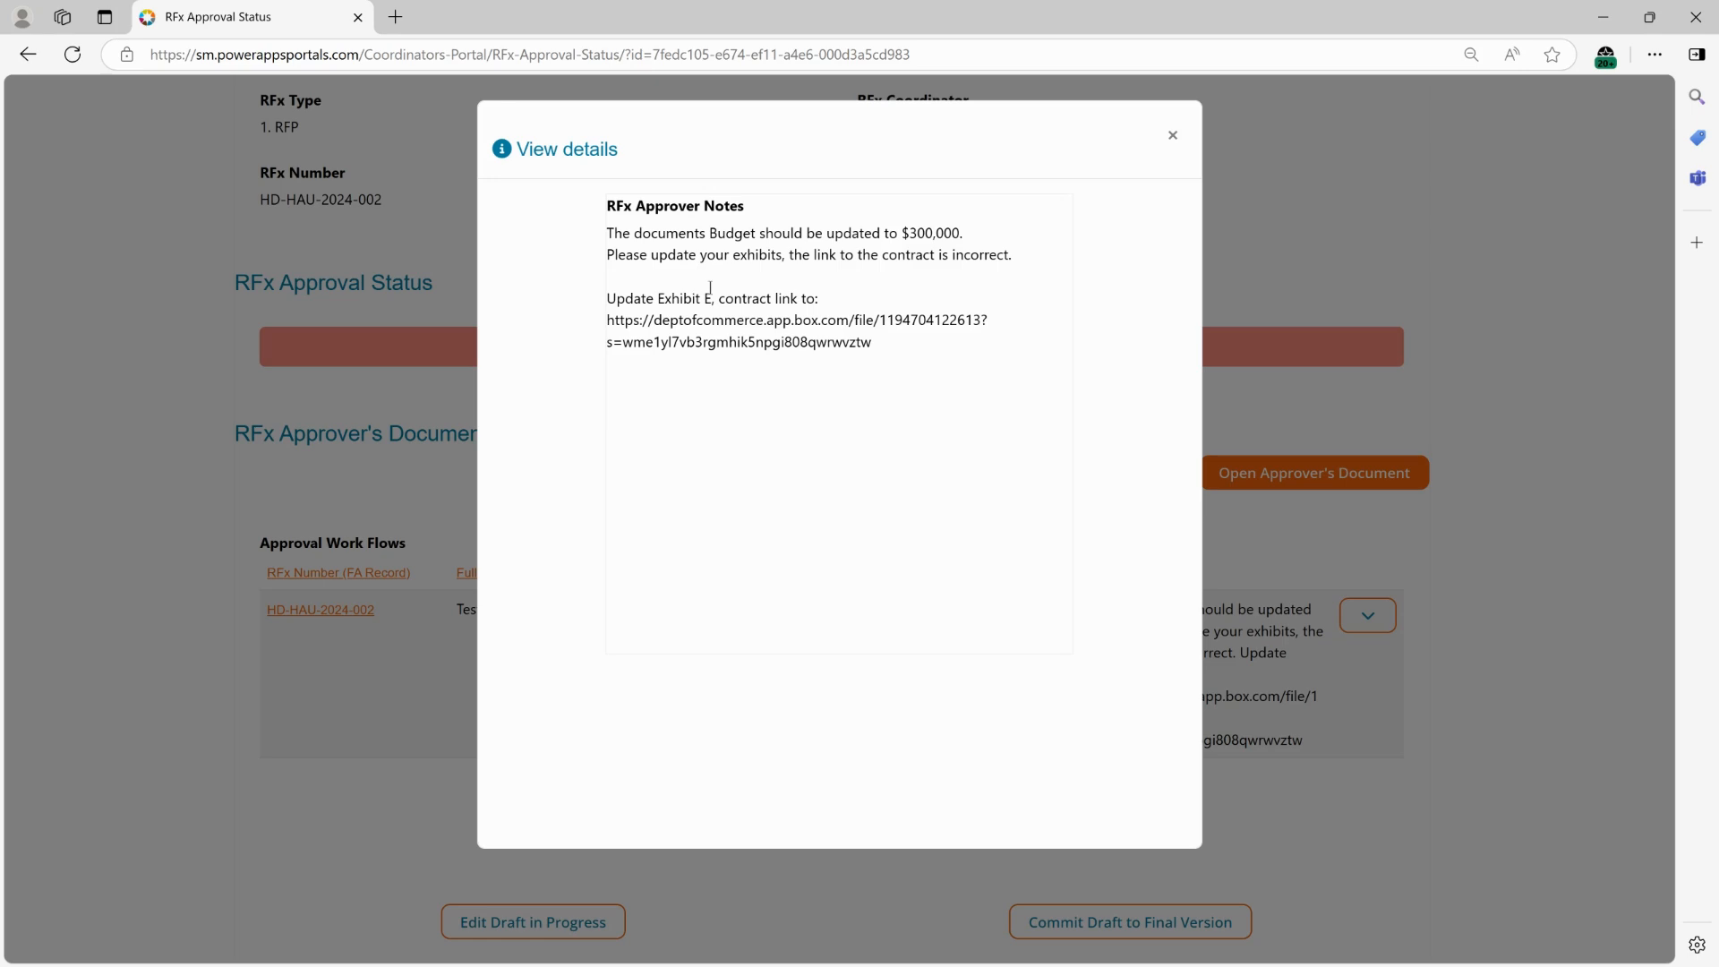
pyautogui.moveTo(894, 347); pyautogui.dragTo(553, 327)
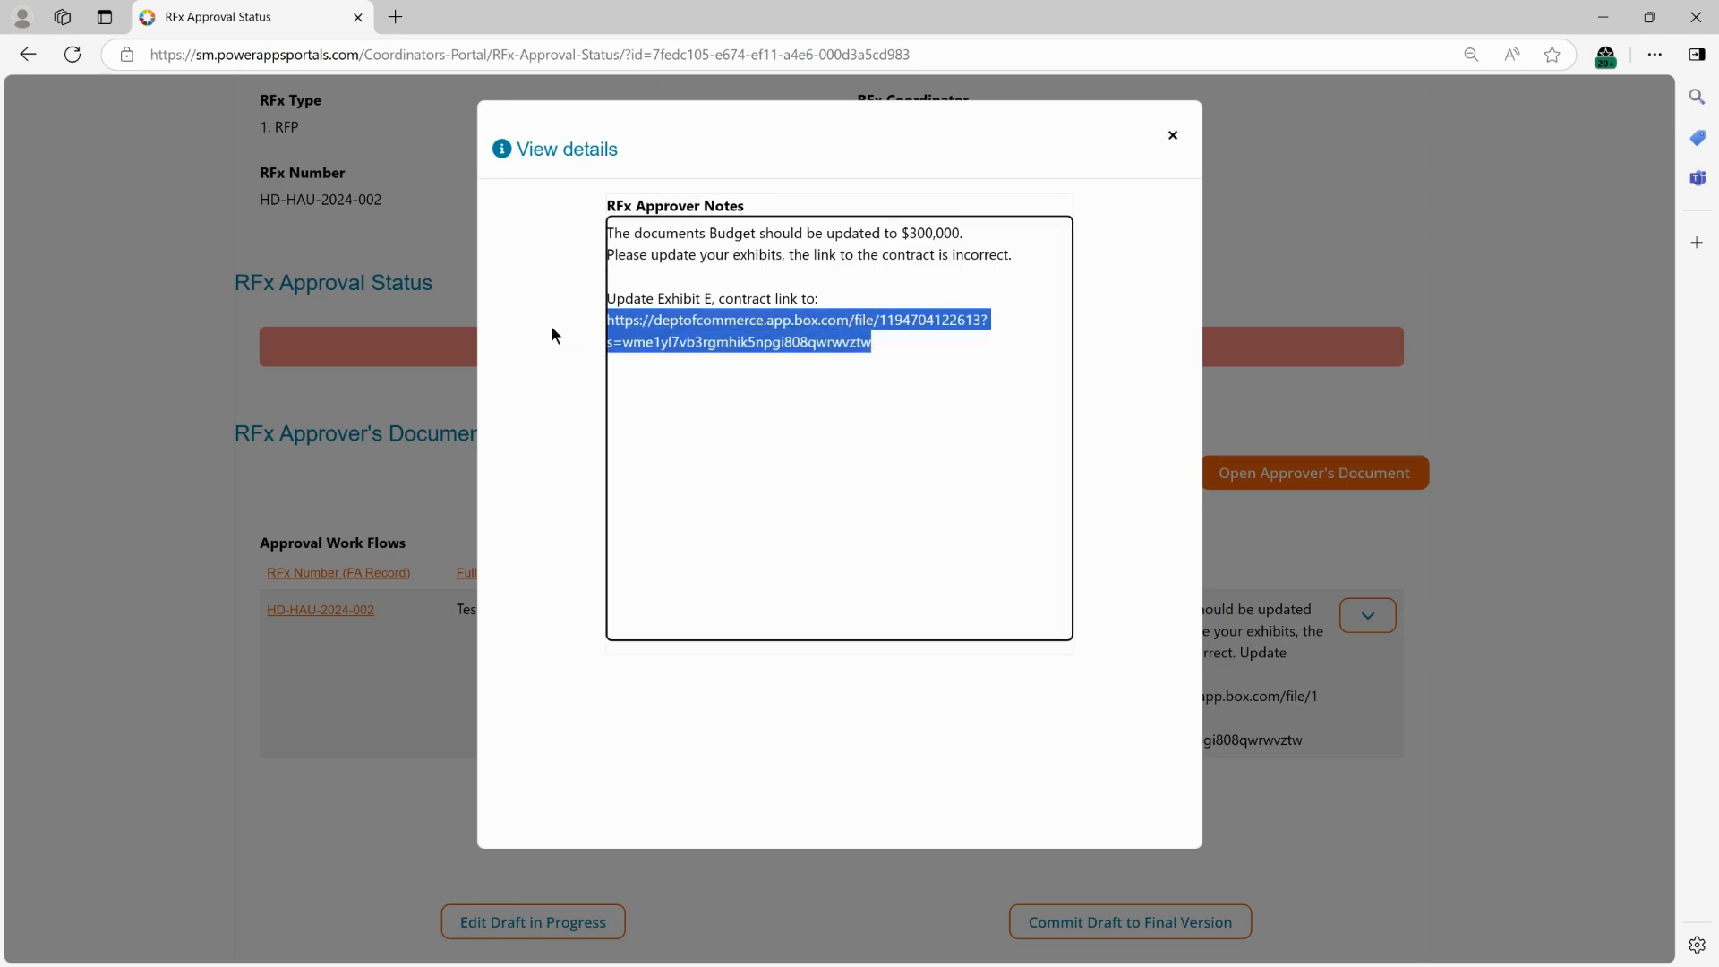
pyautogui.moveTo(900, 349); pyautogui.dragTo(534, 198)
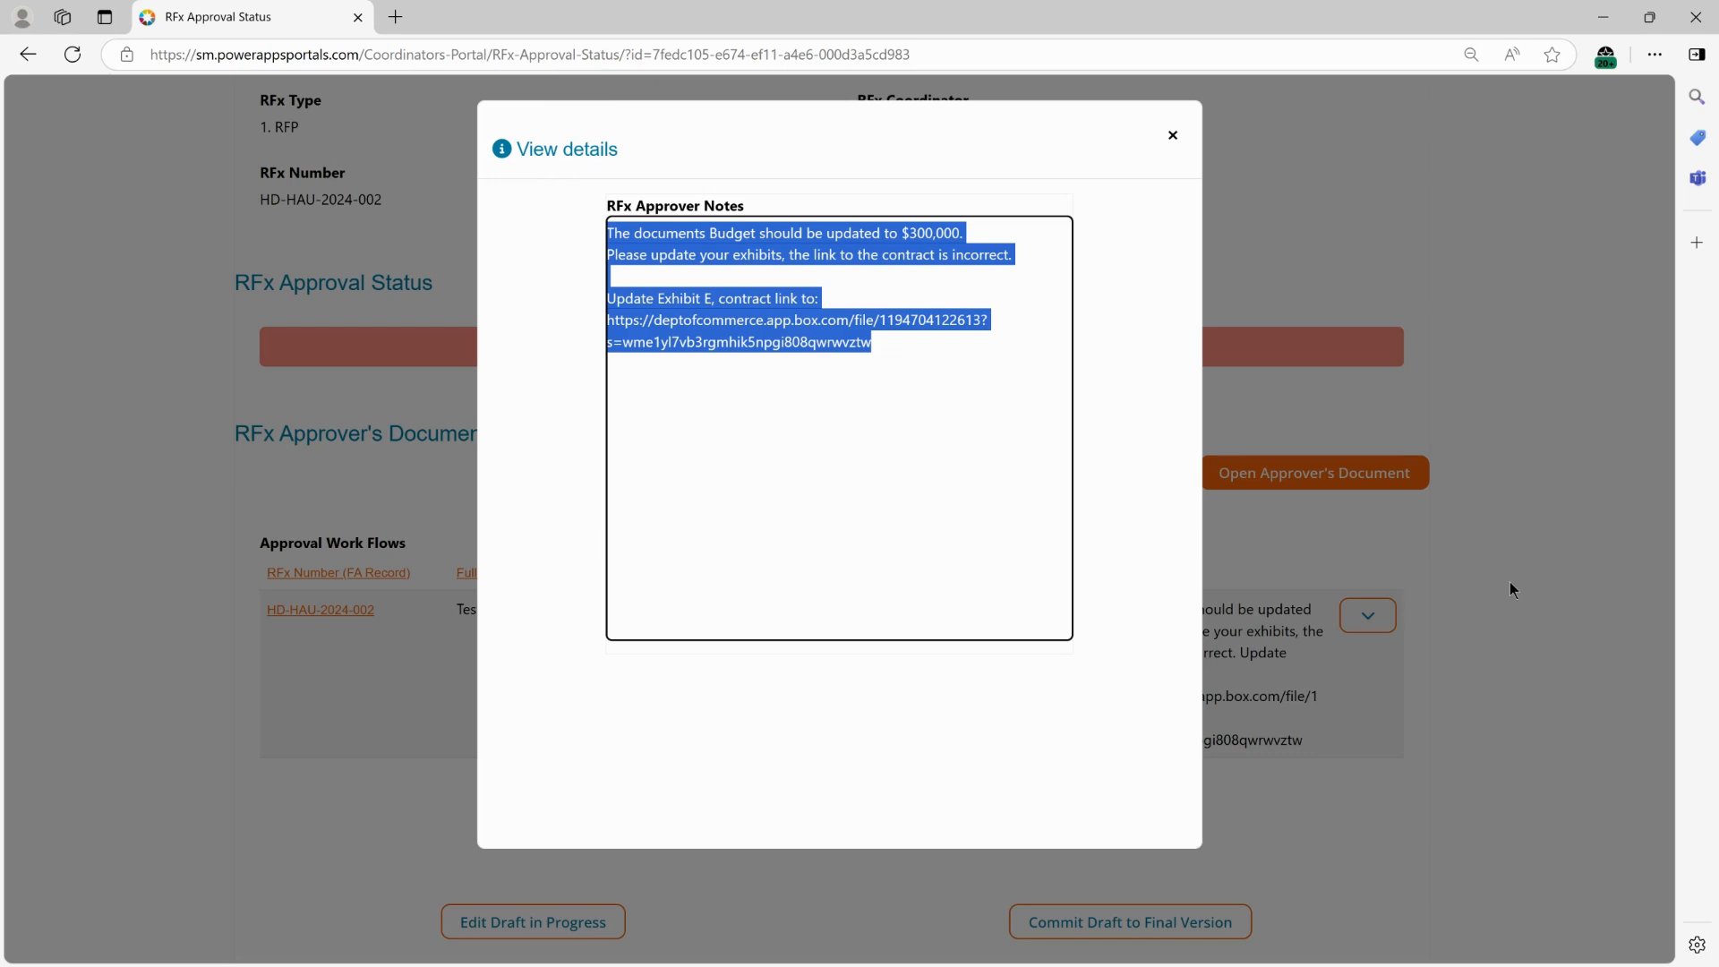
pyautogui.hotkey('alt', 'Tab')
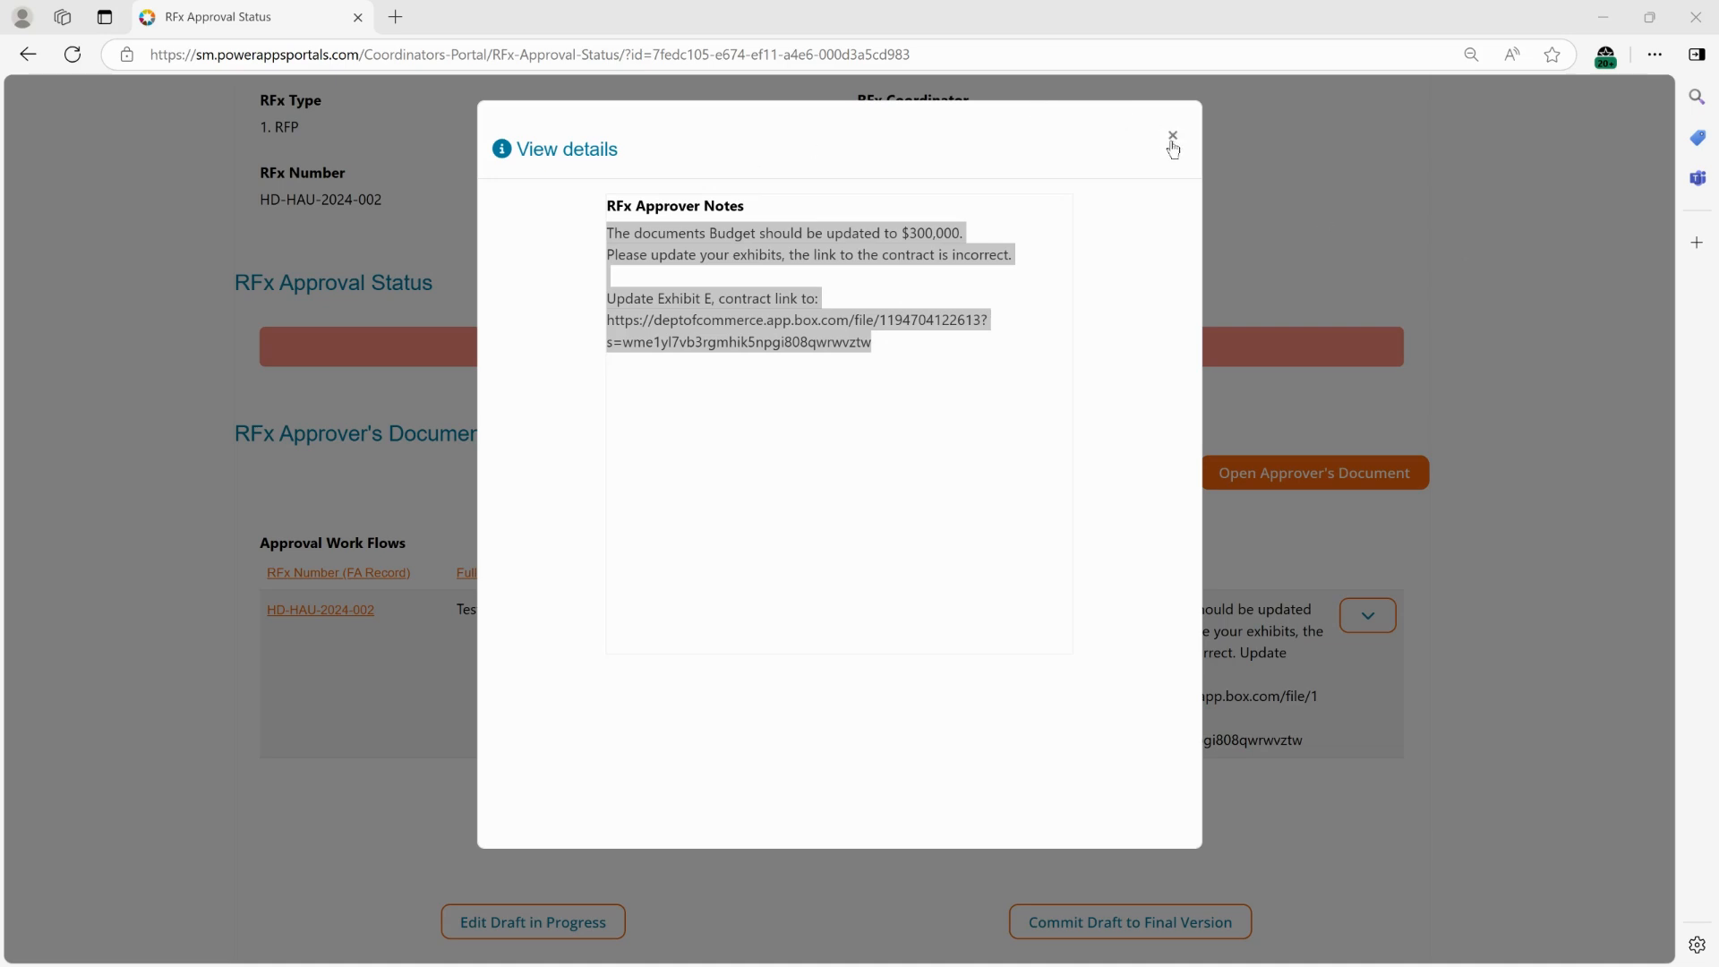
pyautogui.click(1173, 143)
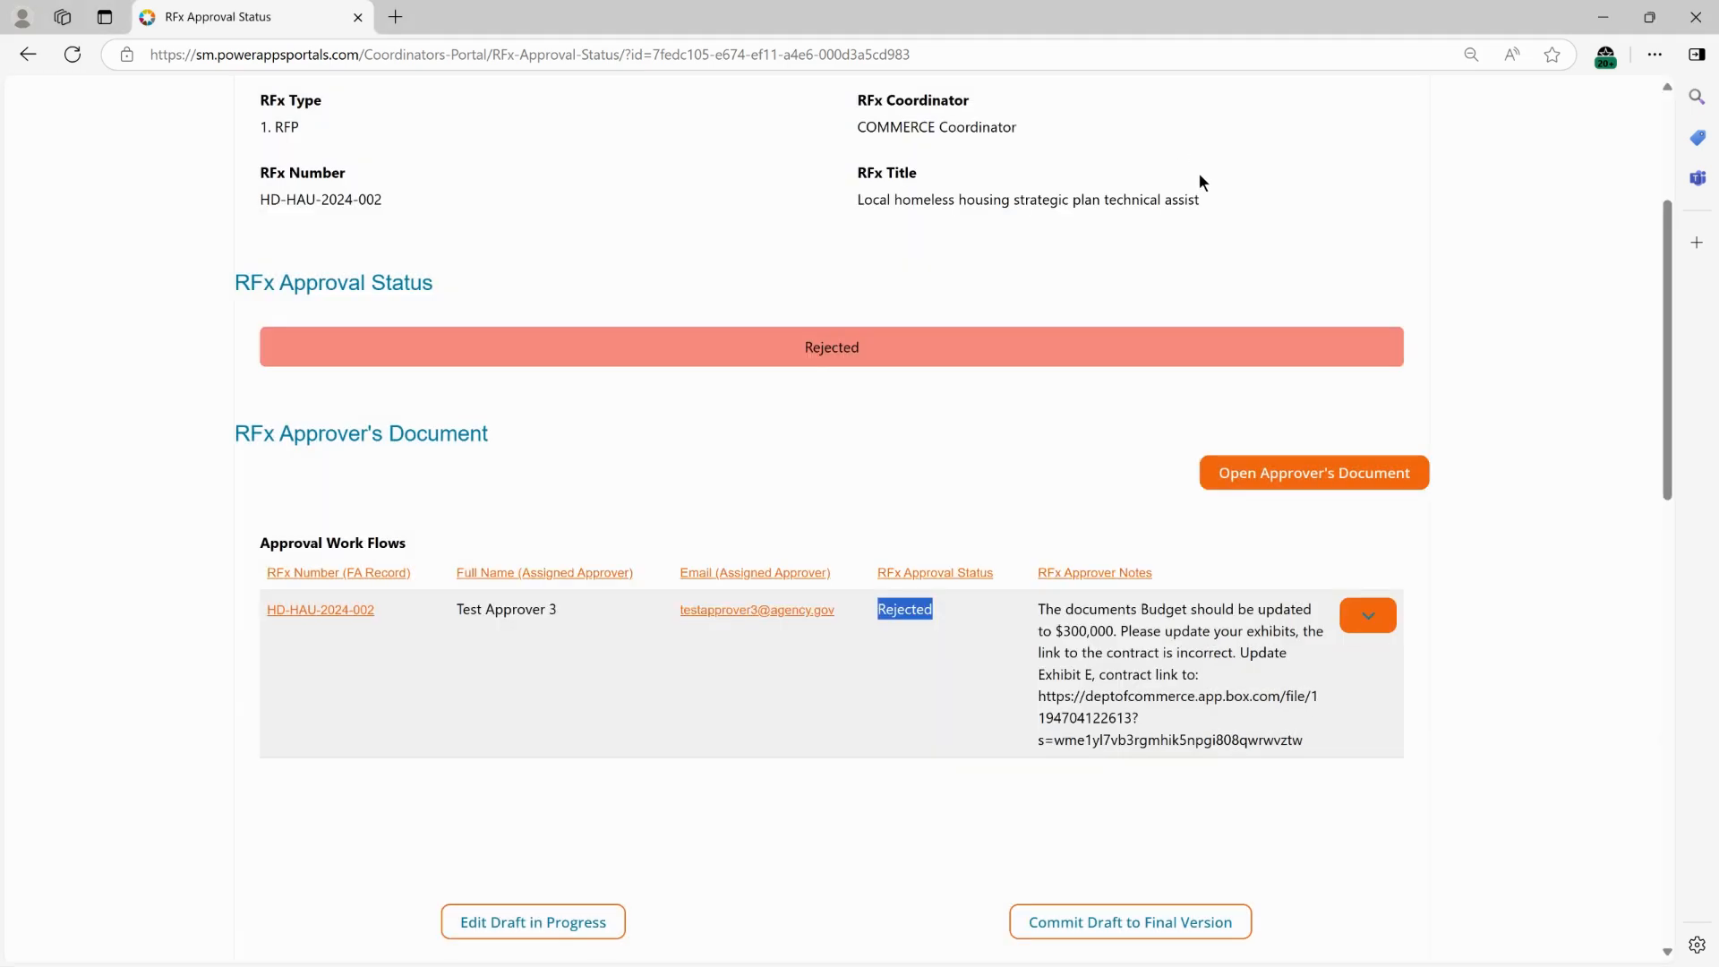
# Review the approver's comments in the approver's RFP document and close its window.
pyautogui.click(1305, 483)
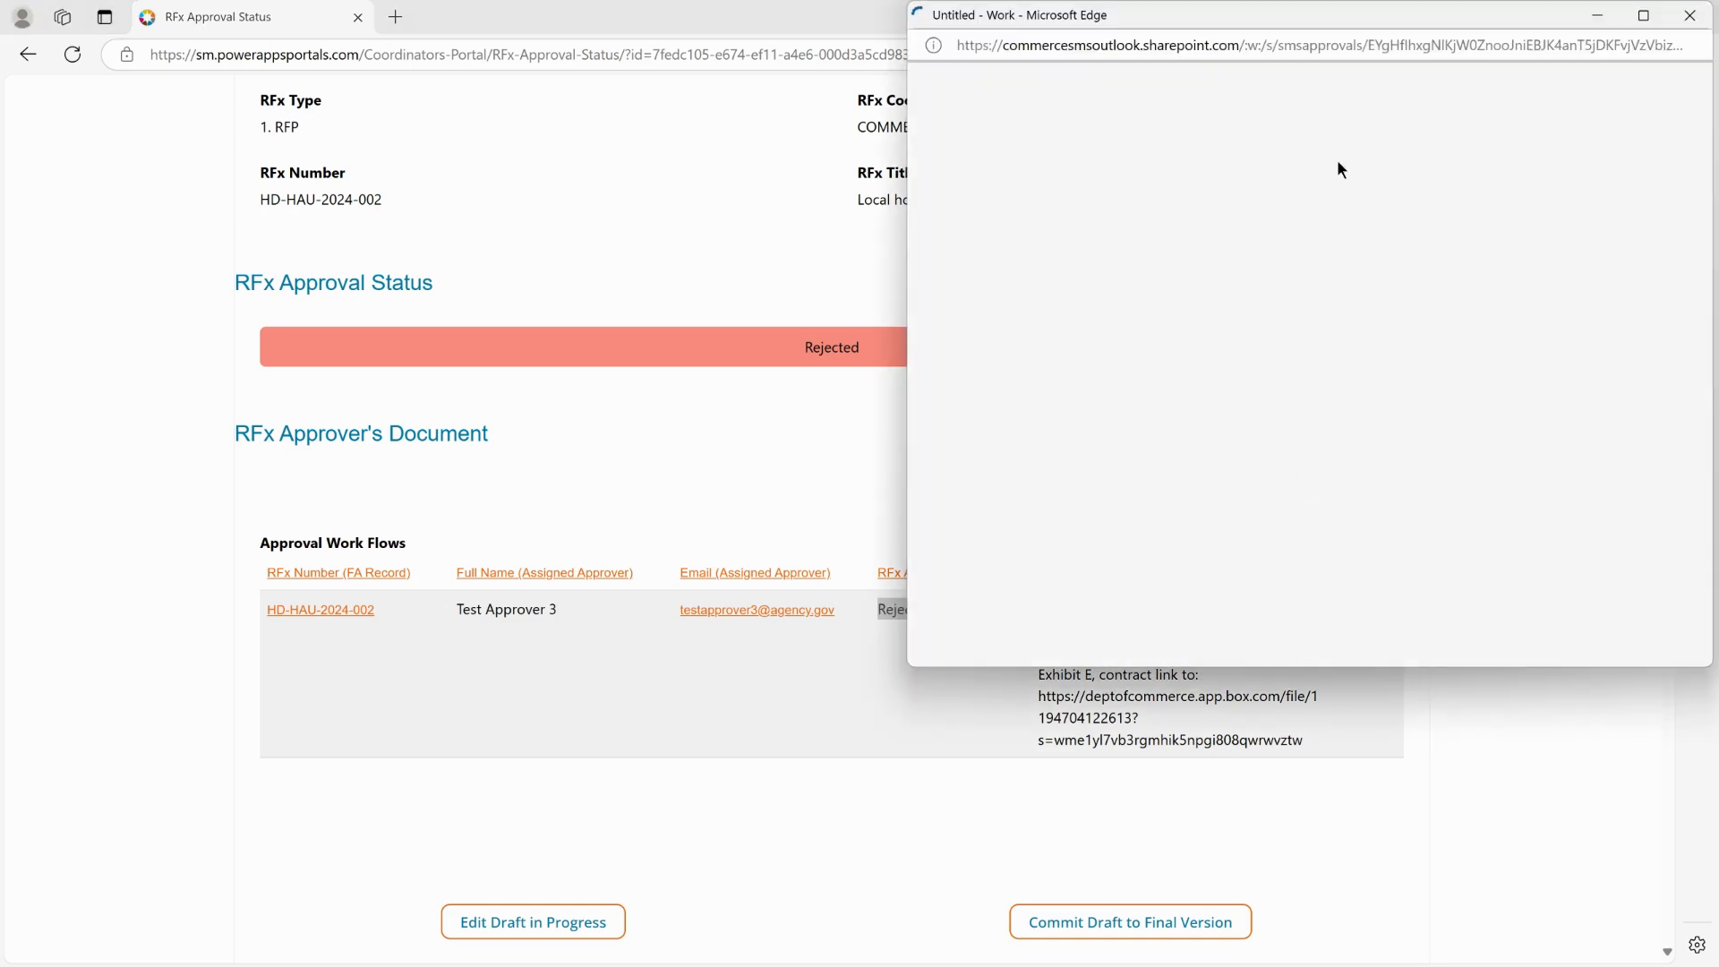
pyautogui.doubleClick(1346, 18)
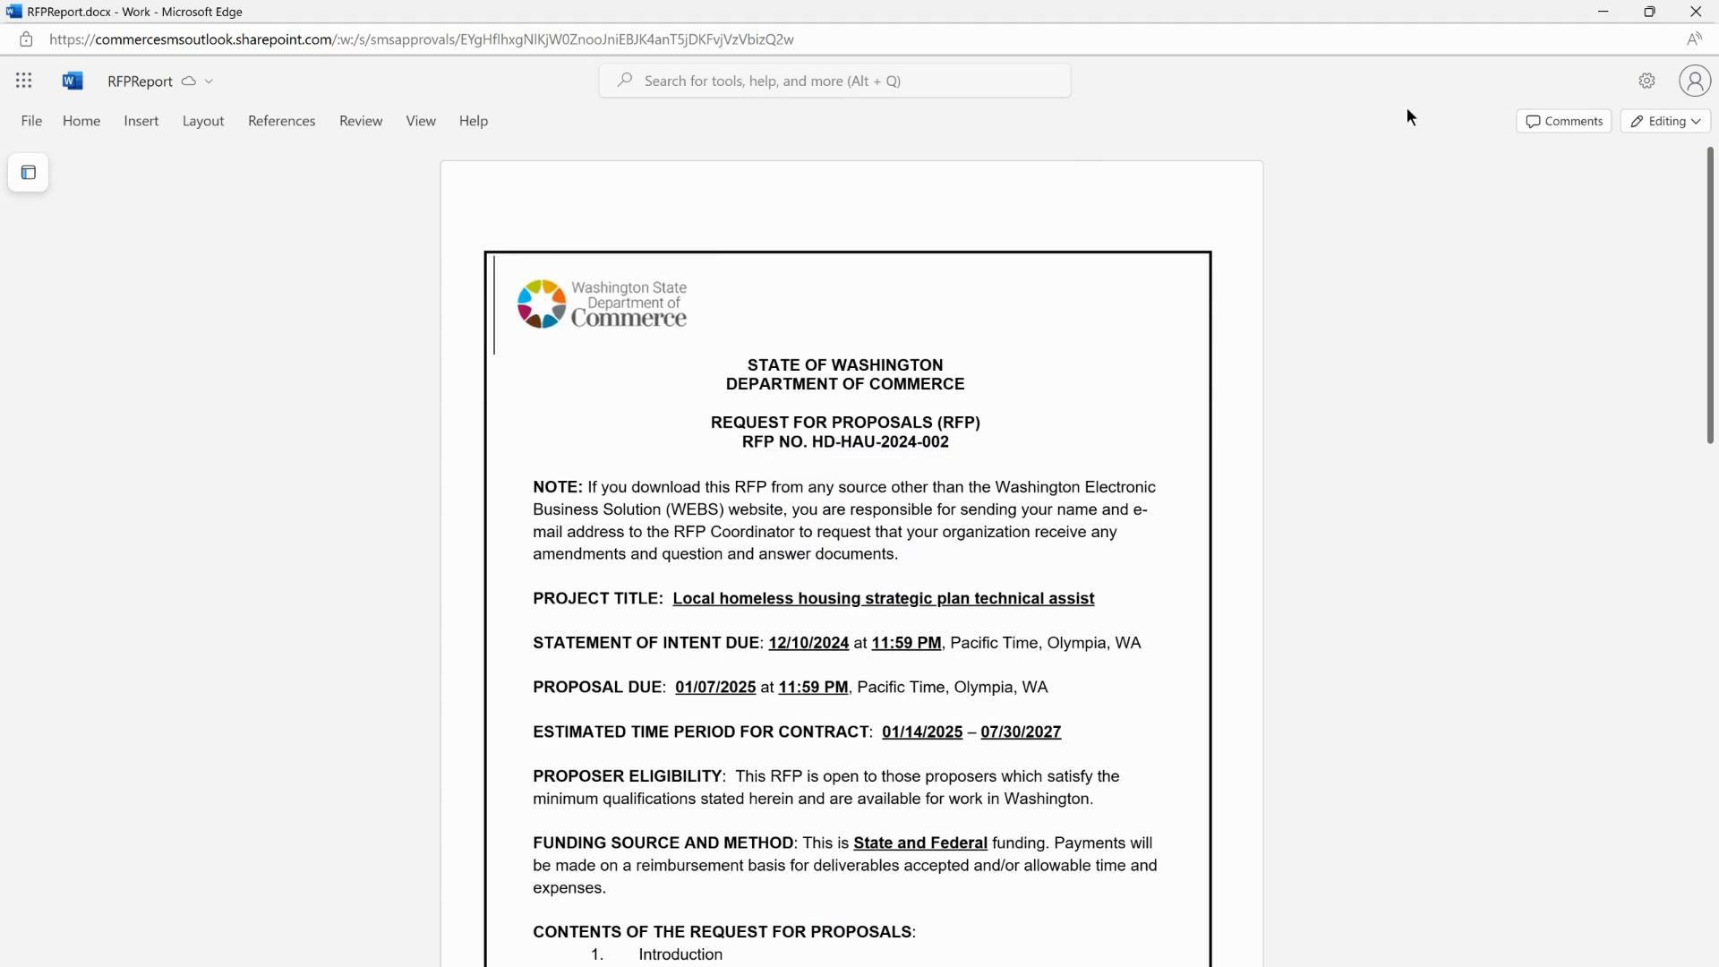
pyautogui.click(1565, 125)
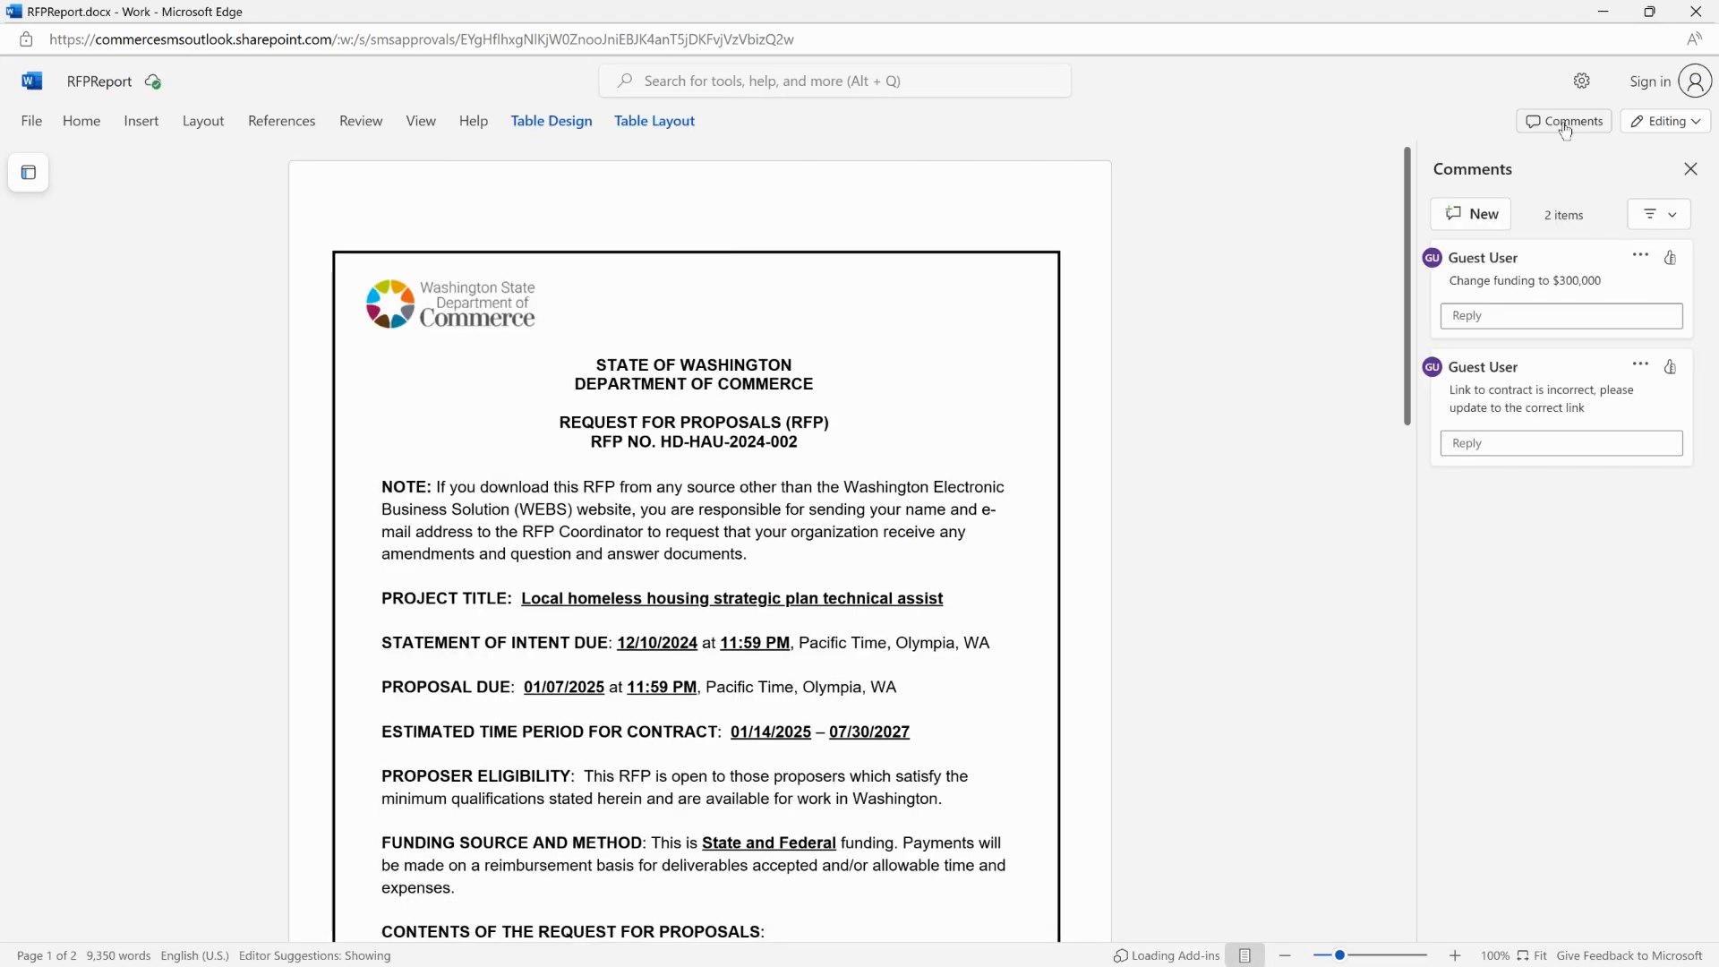
pyautogui.click(1544, 271)
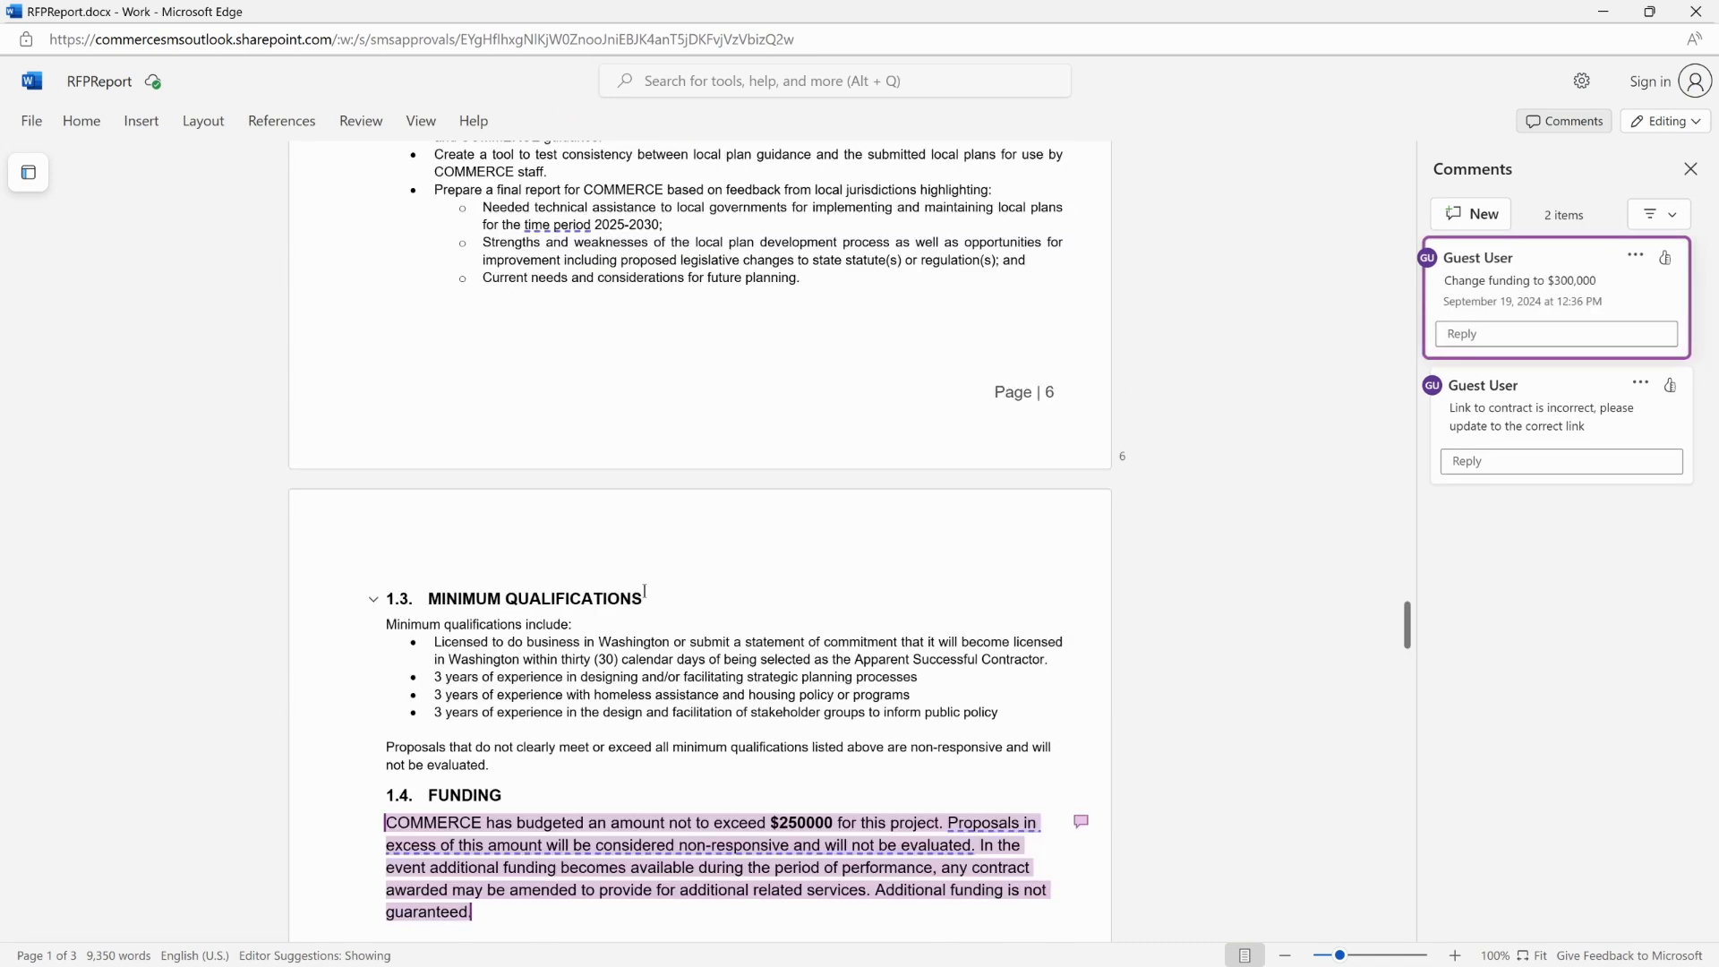
pyautogui.scroll(-3, 644, 590)
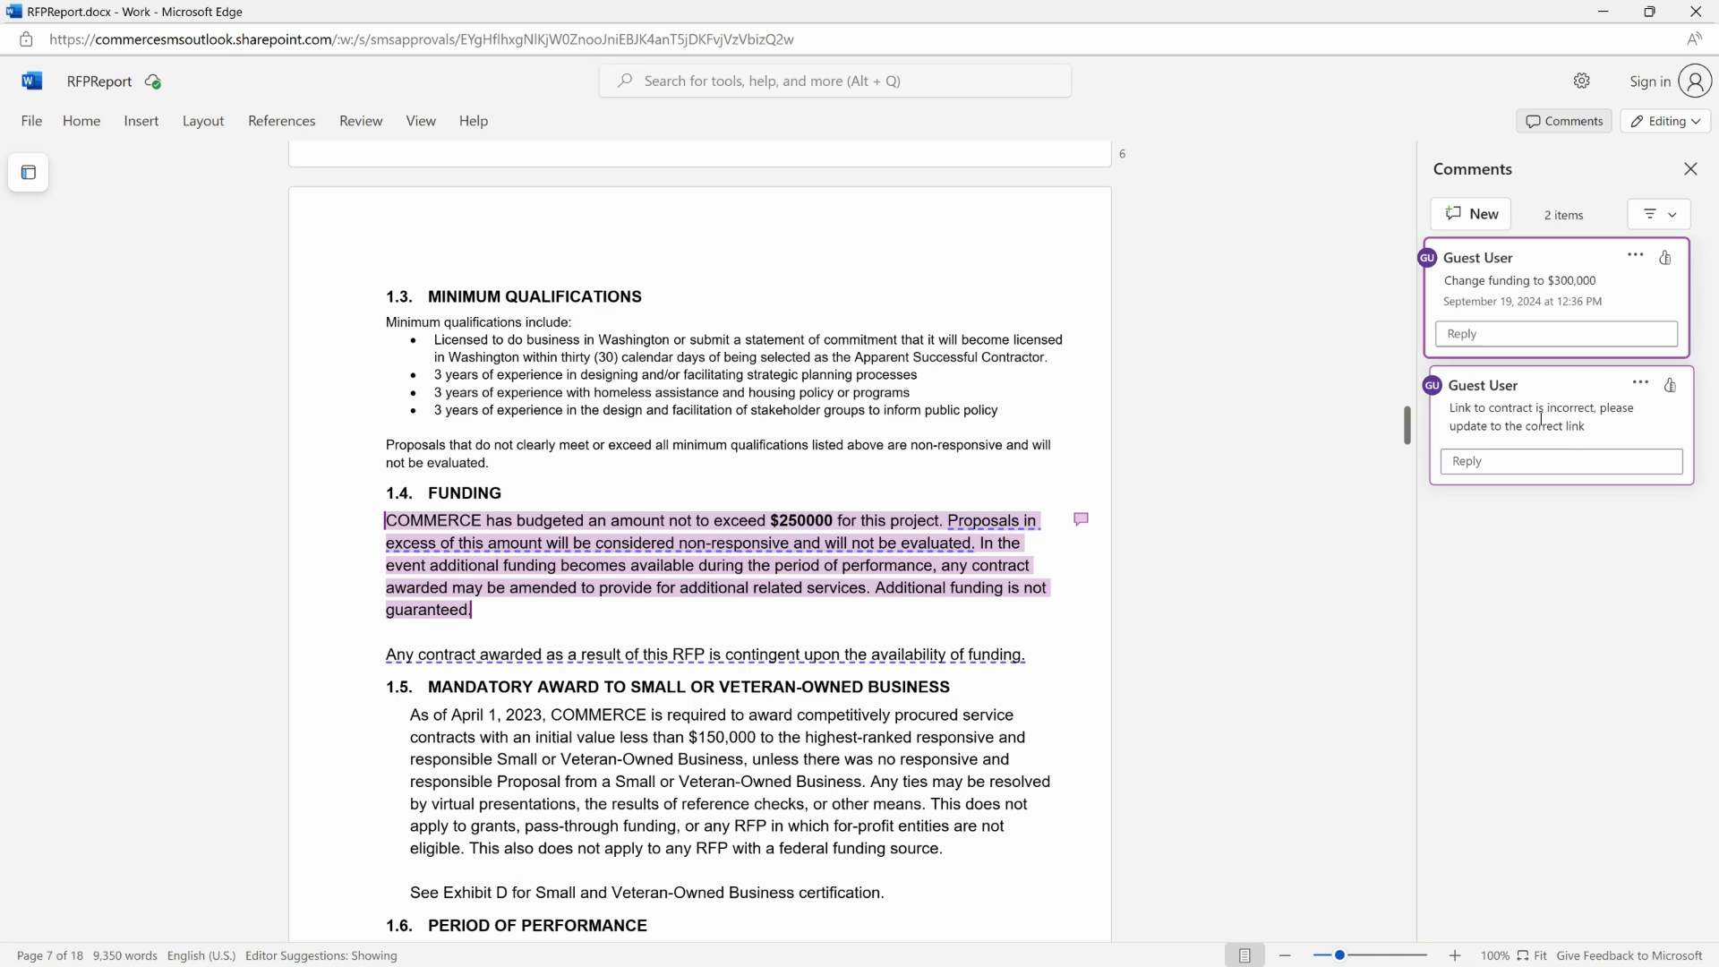
pyautogui.click(1570, 415)
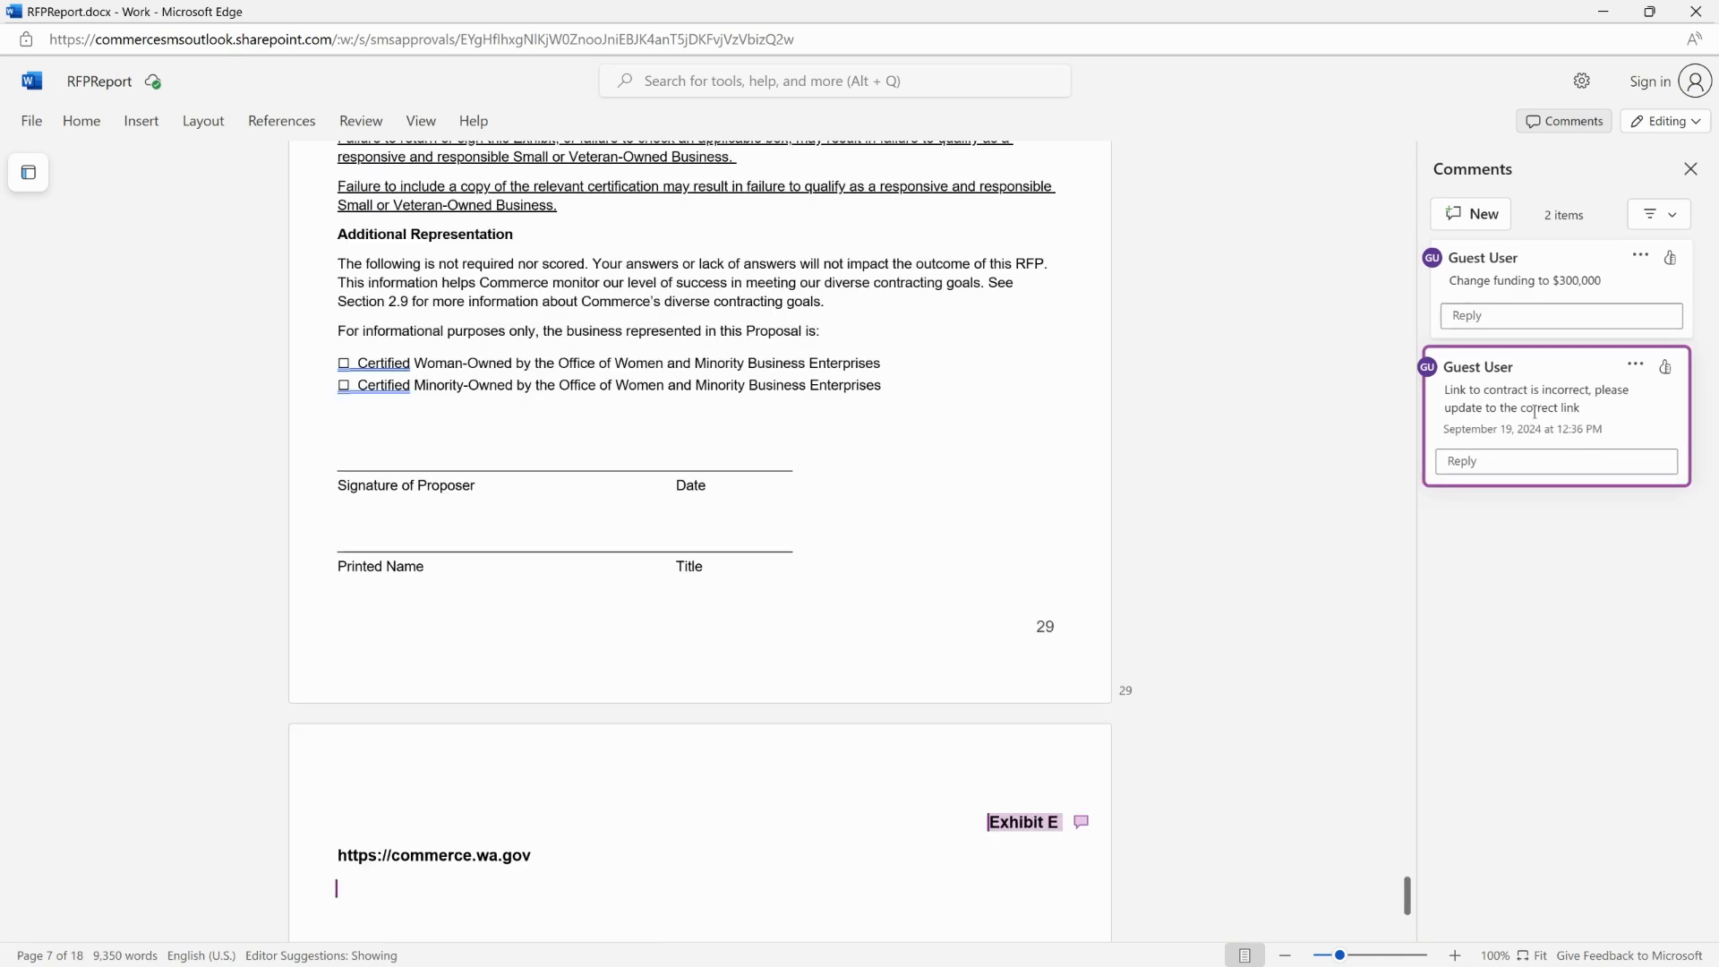
pyautogui.scroll(-1, 1137, 631)
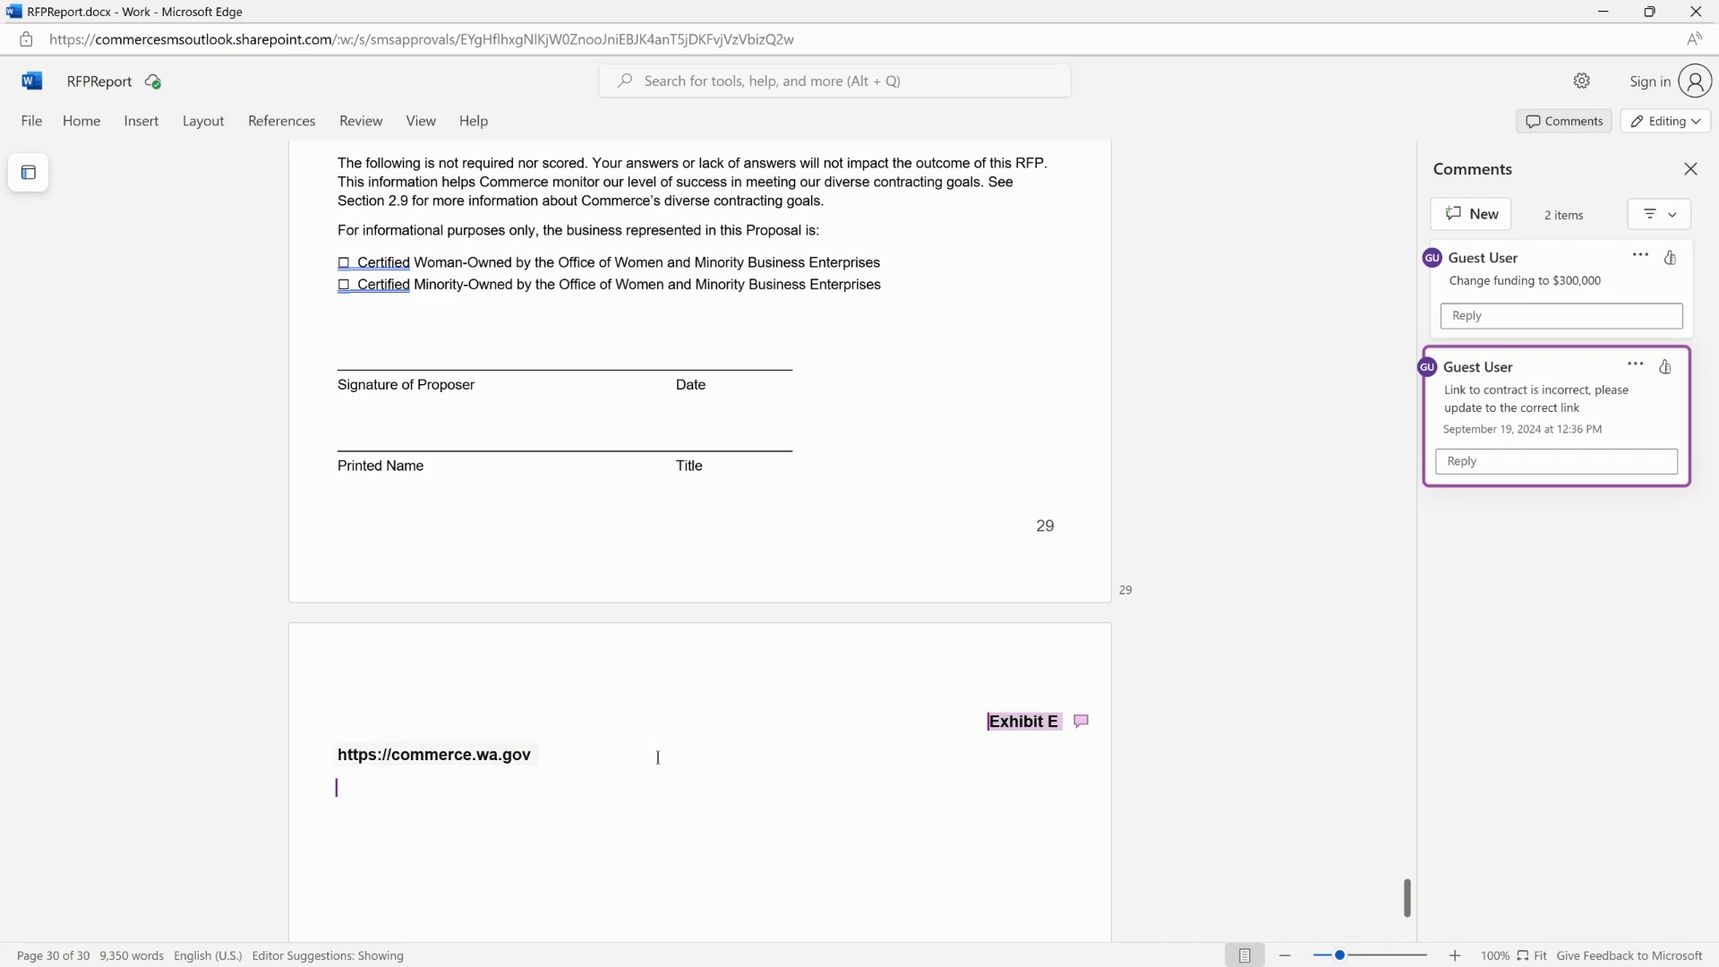
pyautogui.click(1698, 12)
# Inspect the Funding section and Exhibit E in the RFx final version preview.
pyautogui.scroll(-7, 1438, 485)
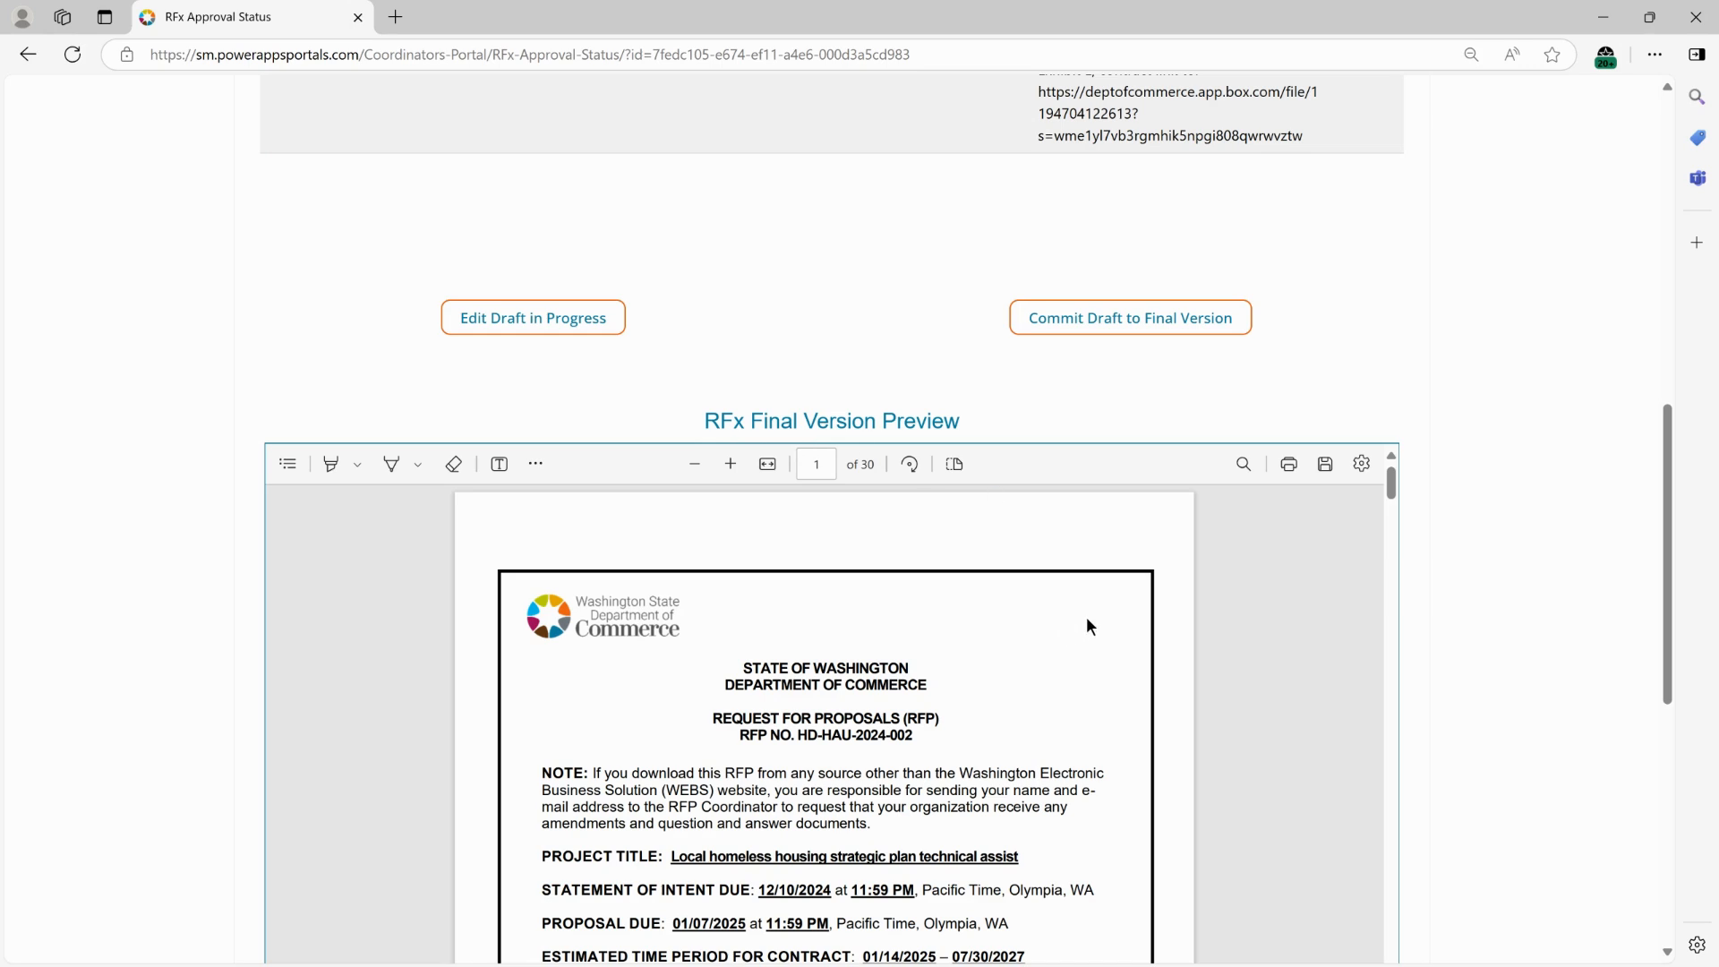
pyautogui.click(285, 463)
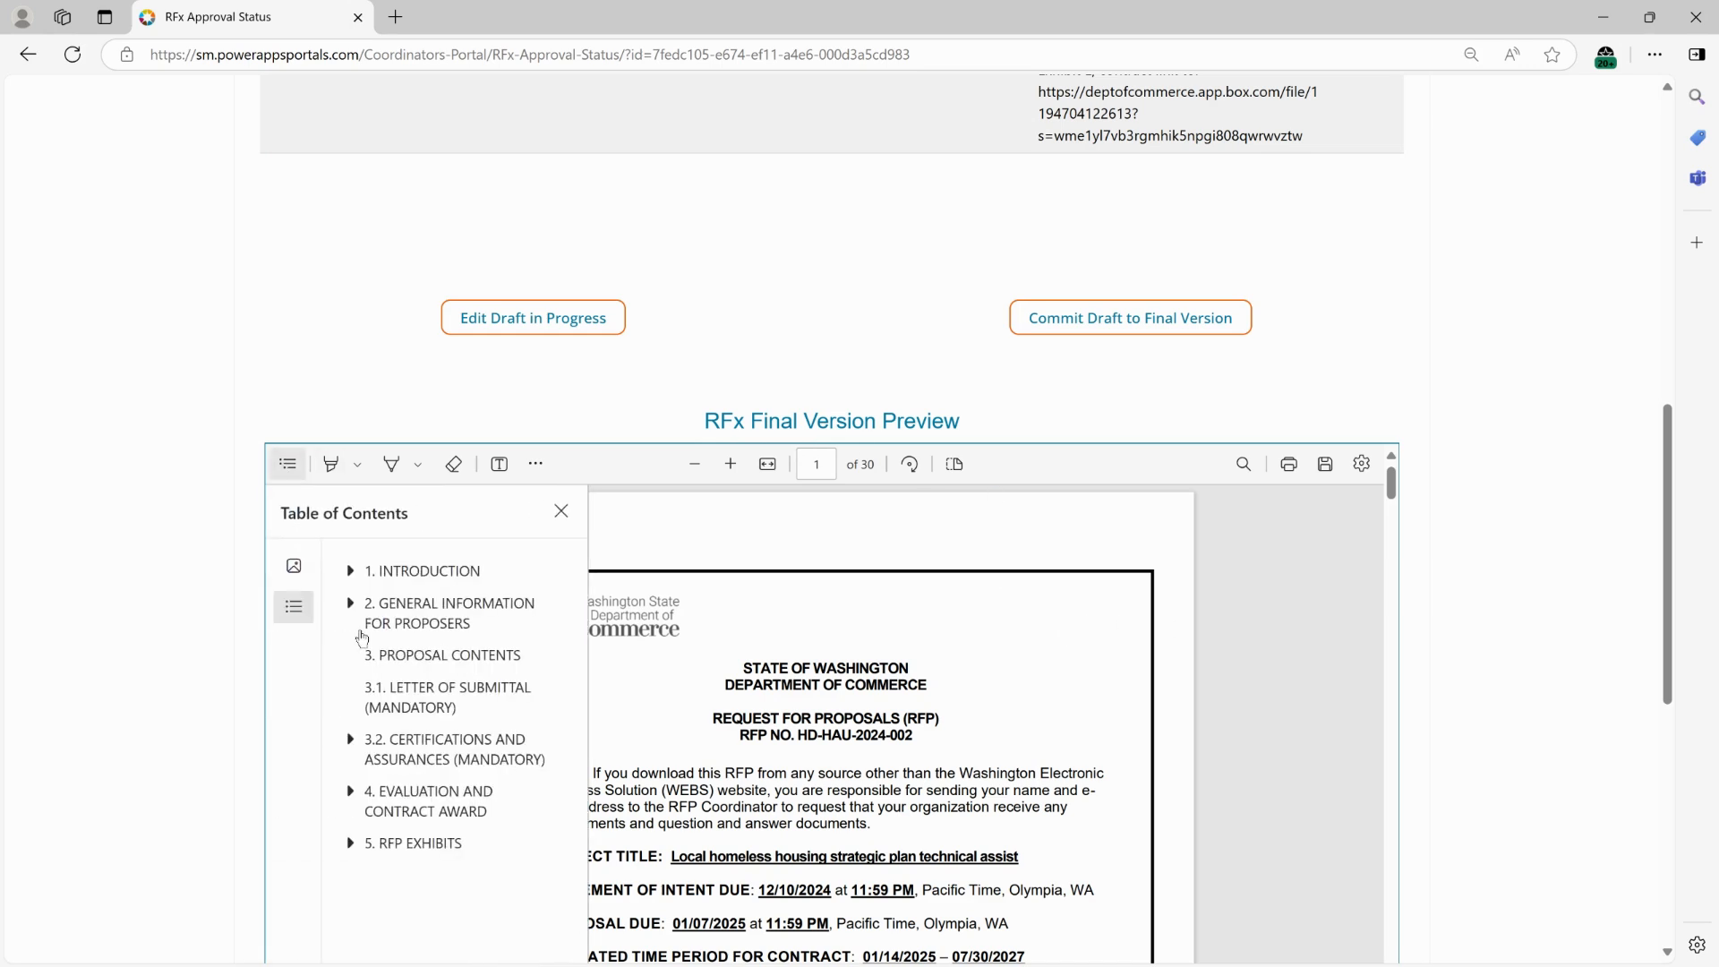
pyautogui.click(350, 574)
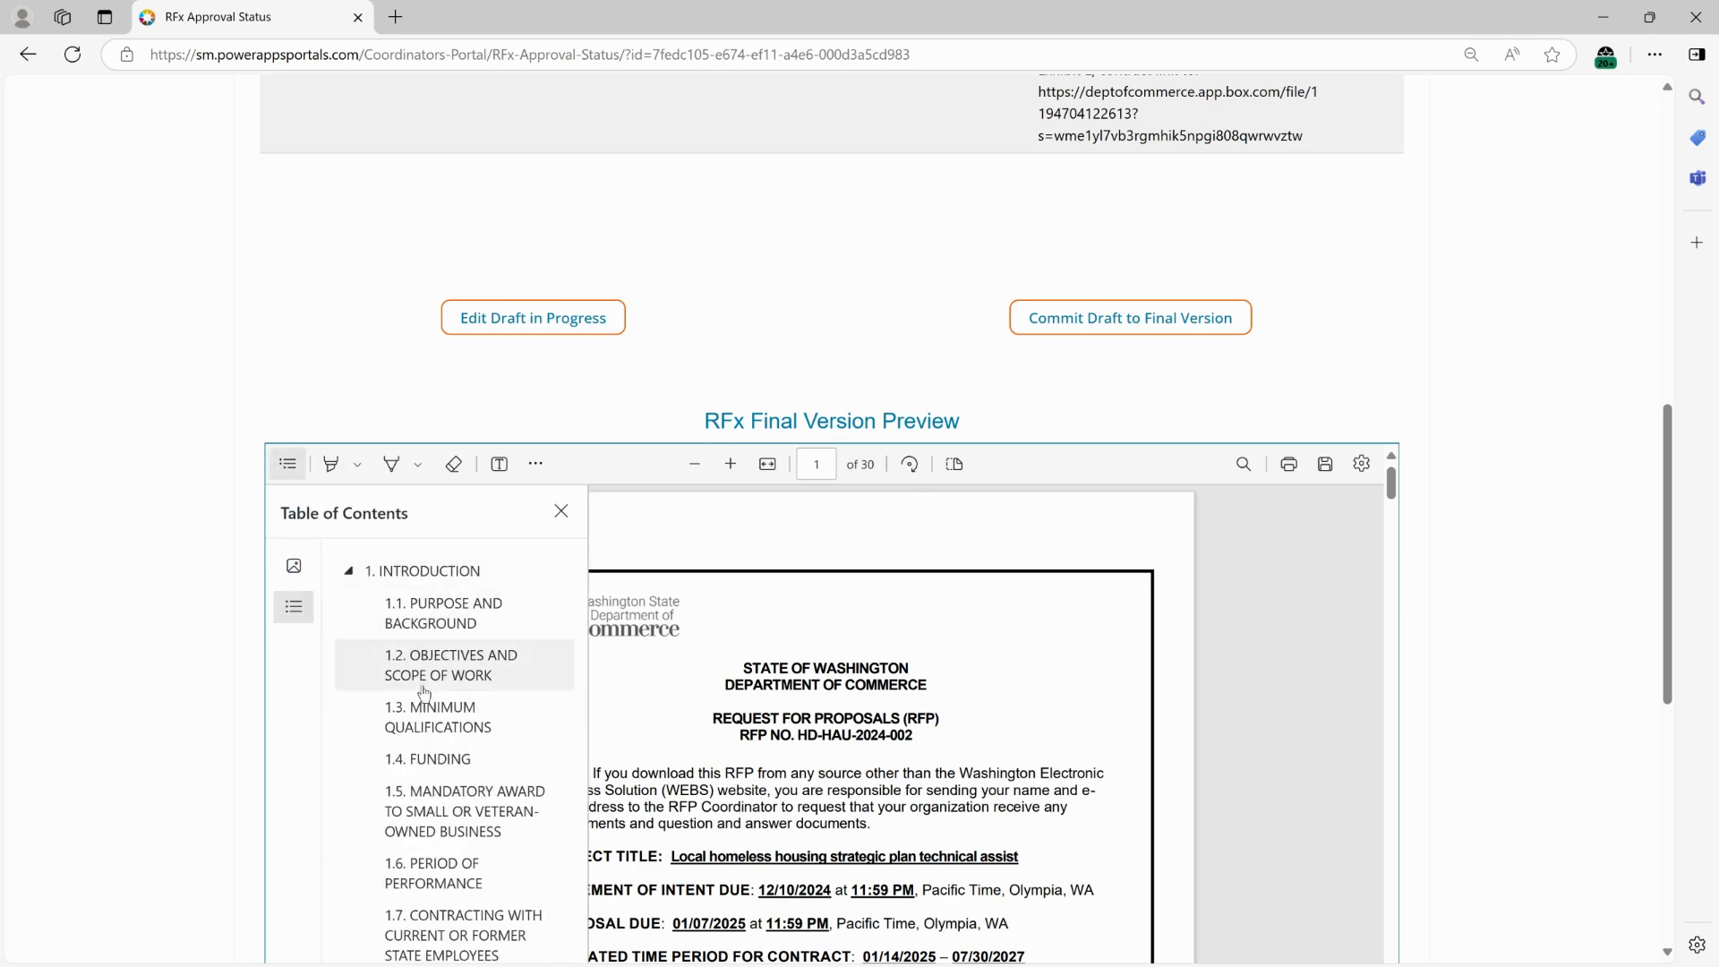
pyautogui.click(429, 761)
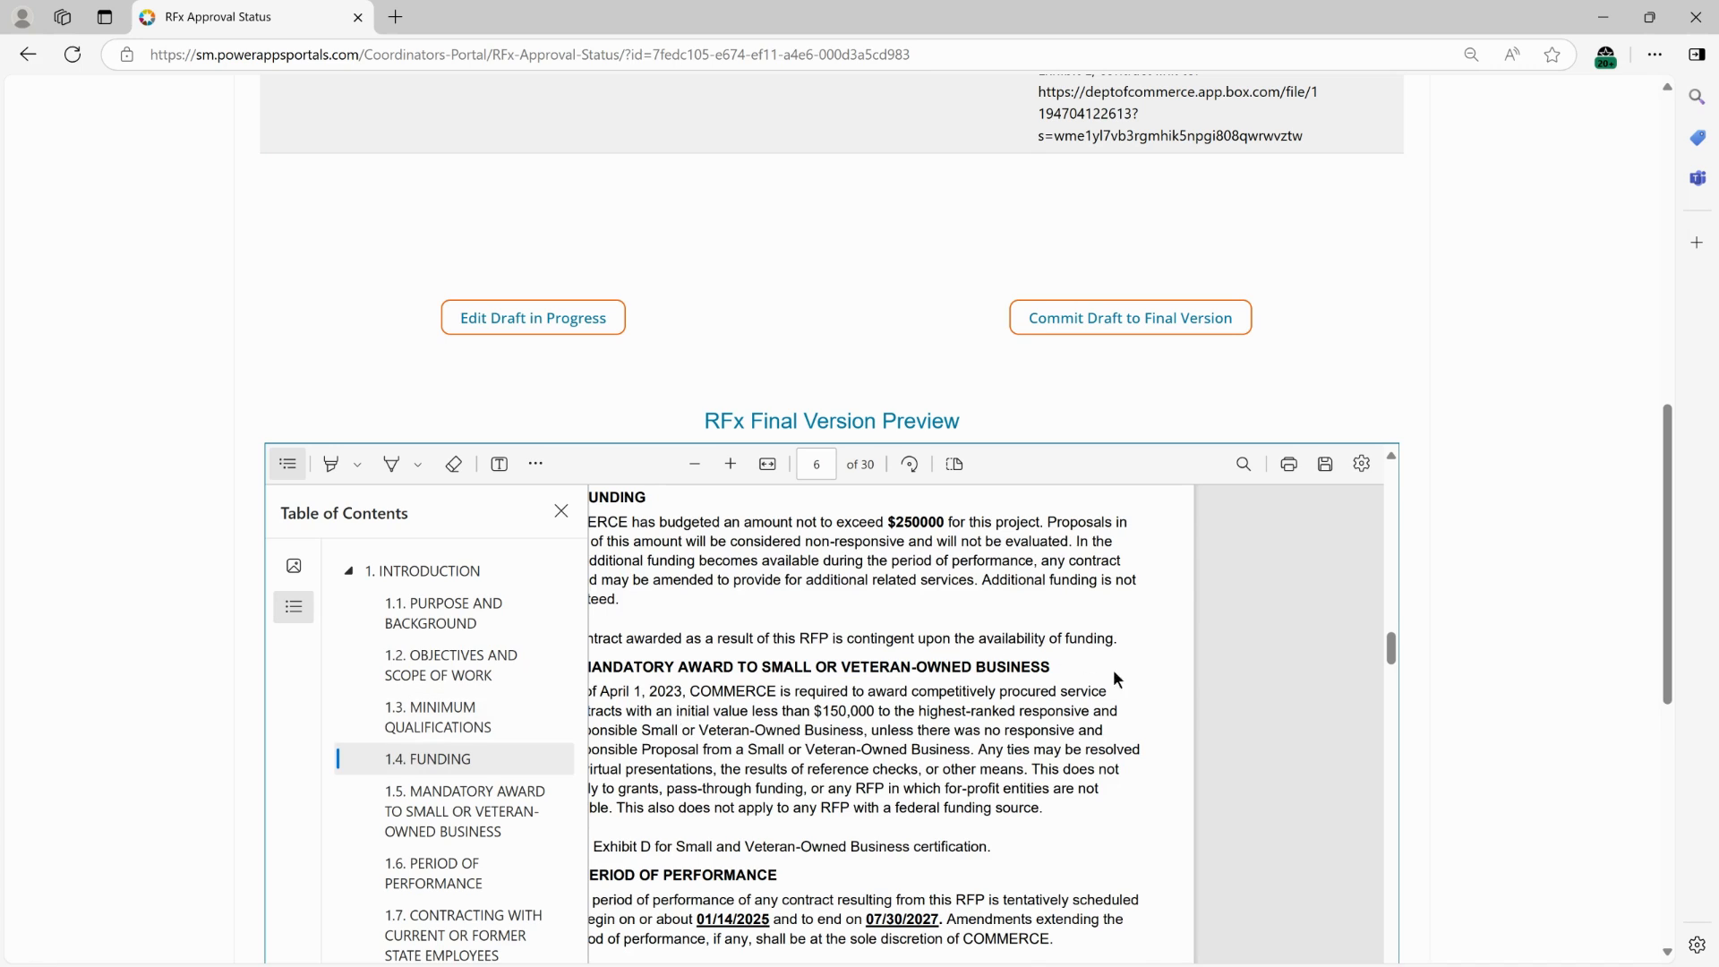
pyautogui.click(1014, 630)
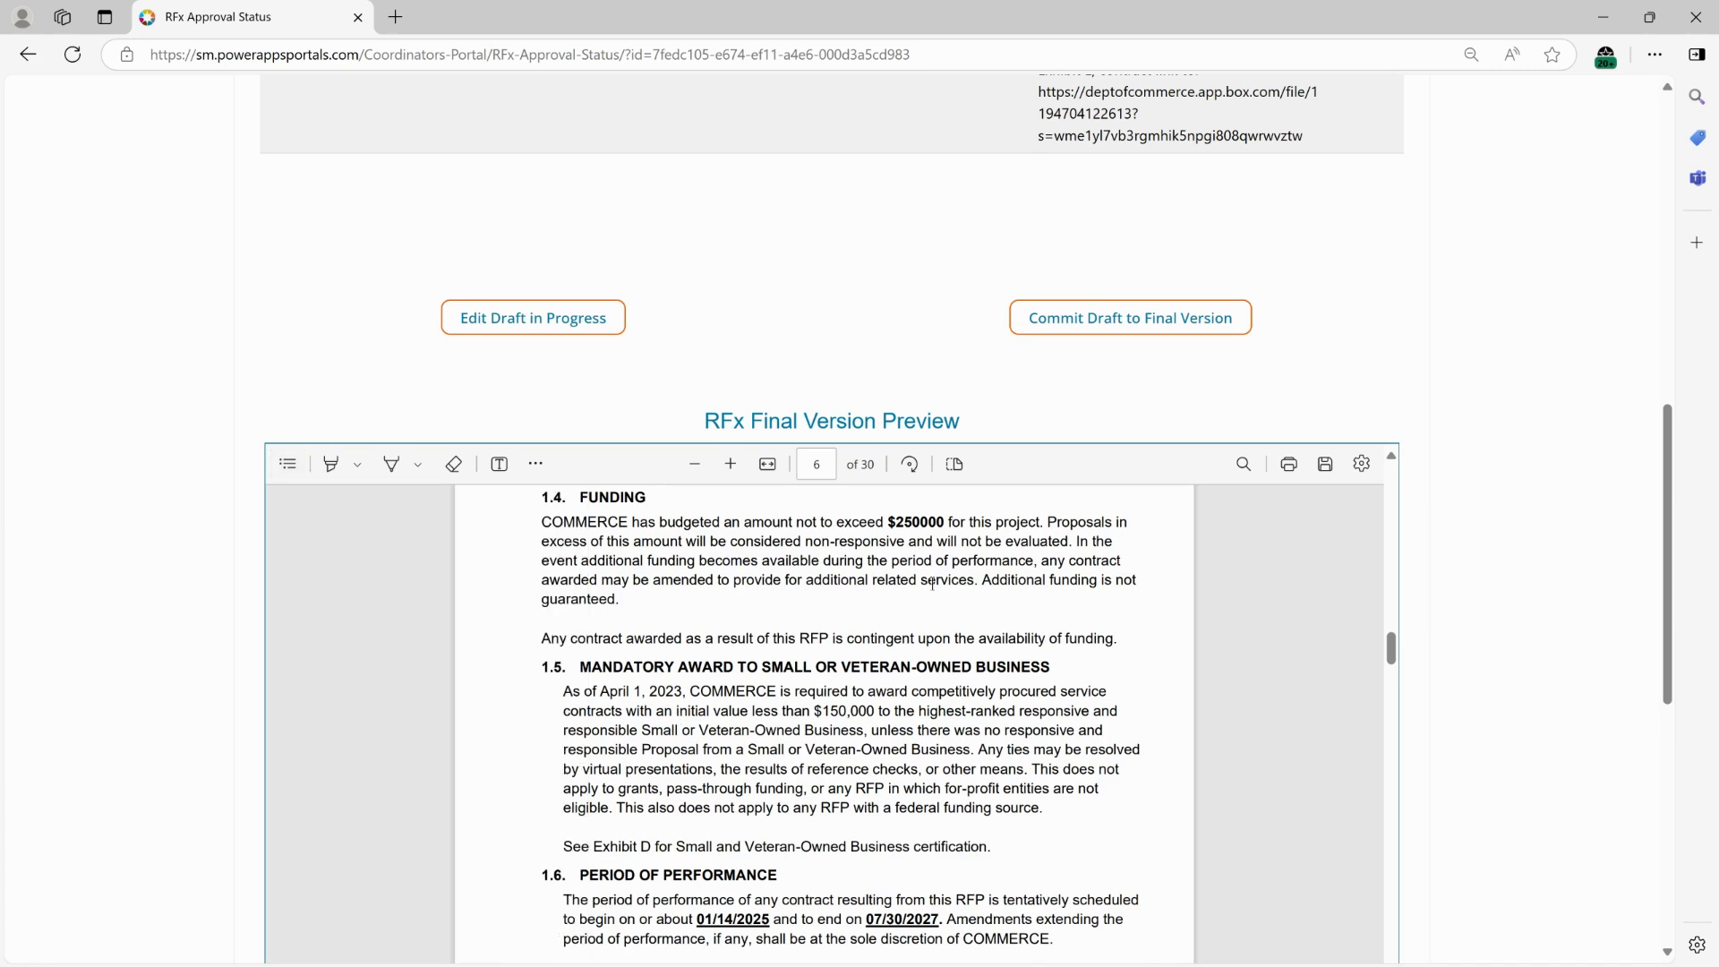
pyautogui.moveTo(876, 524); pyautogui.dragTo(952, 524)
pyautogui.scroll(-5, 1465, 594)
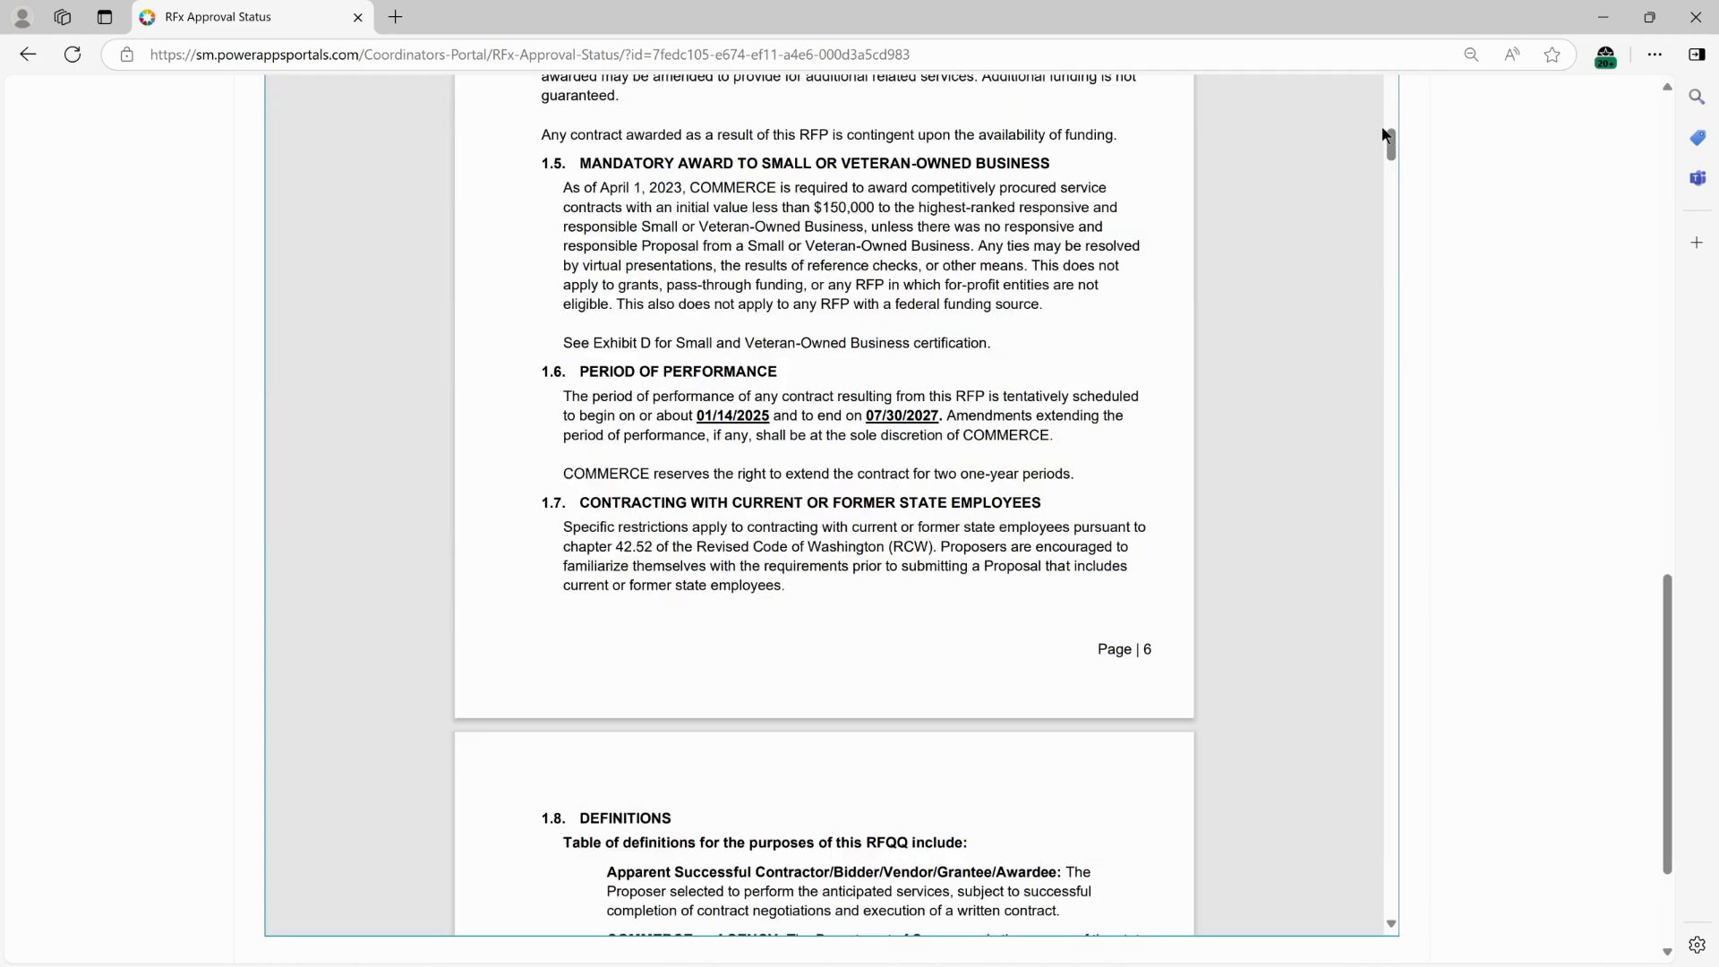
pyautogui.moveTo(1391, 145); pyautogui.dragTo(1477, 900)
pyautogui.scroll(2, 1086, 482)
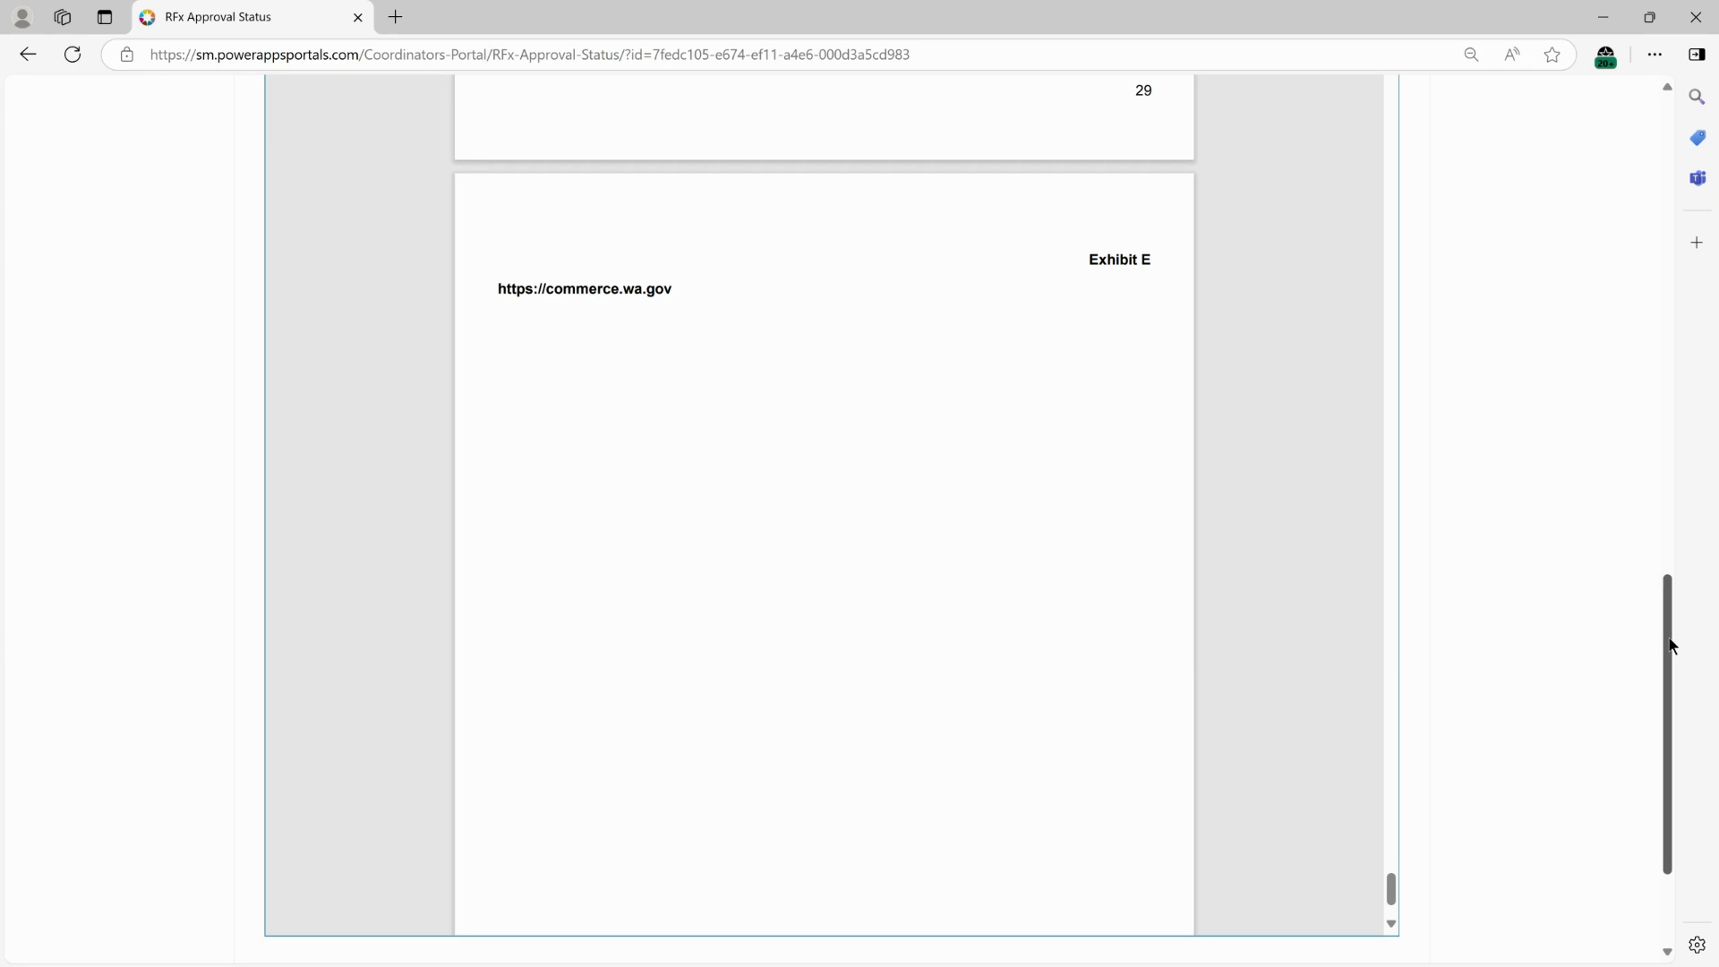
pyautogui.click(1665, 265)
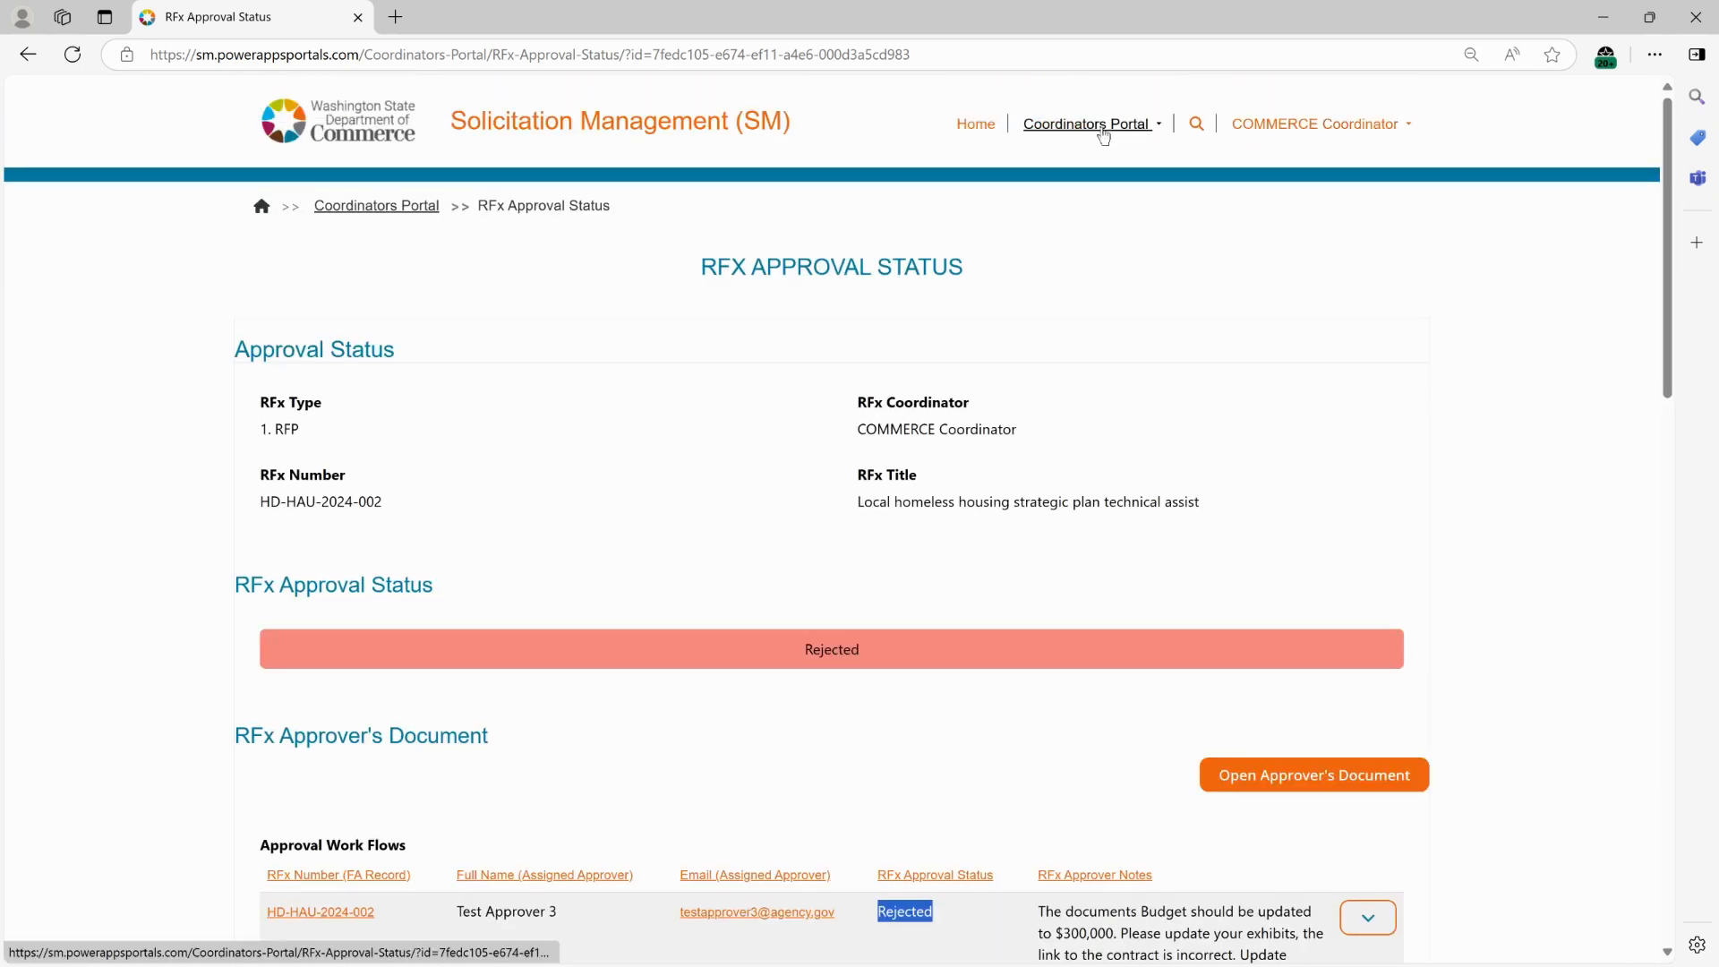
# Open this RFx's base details for editing and advance to the RFx General Details step.
pyautogui.click(1102, 131)
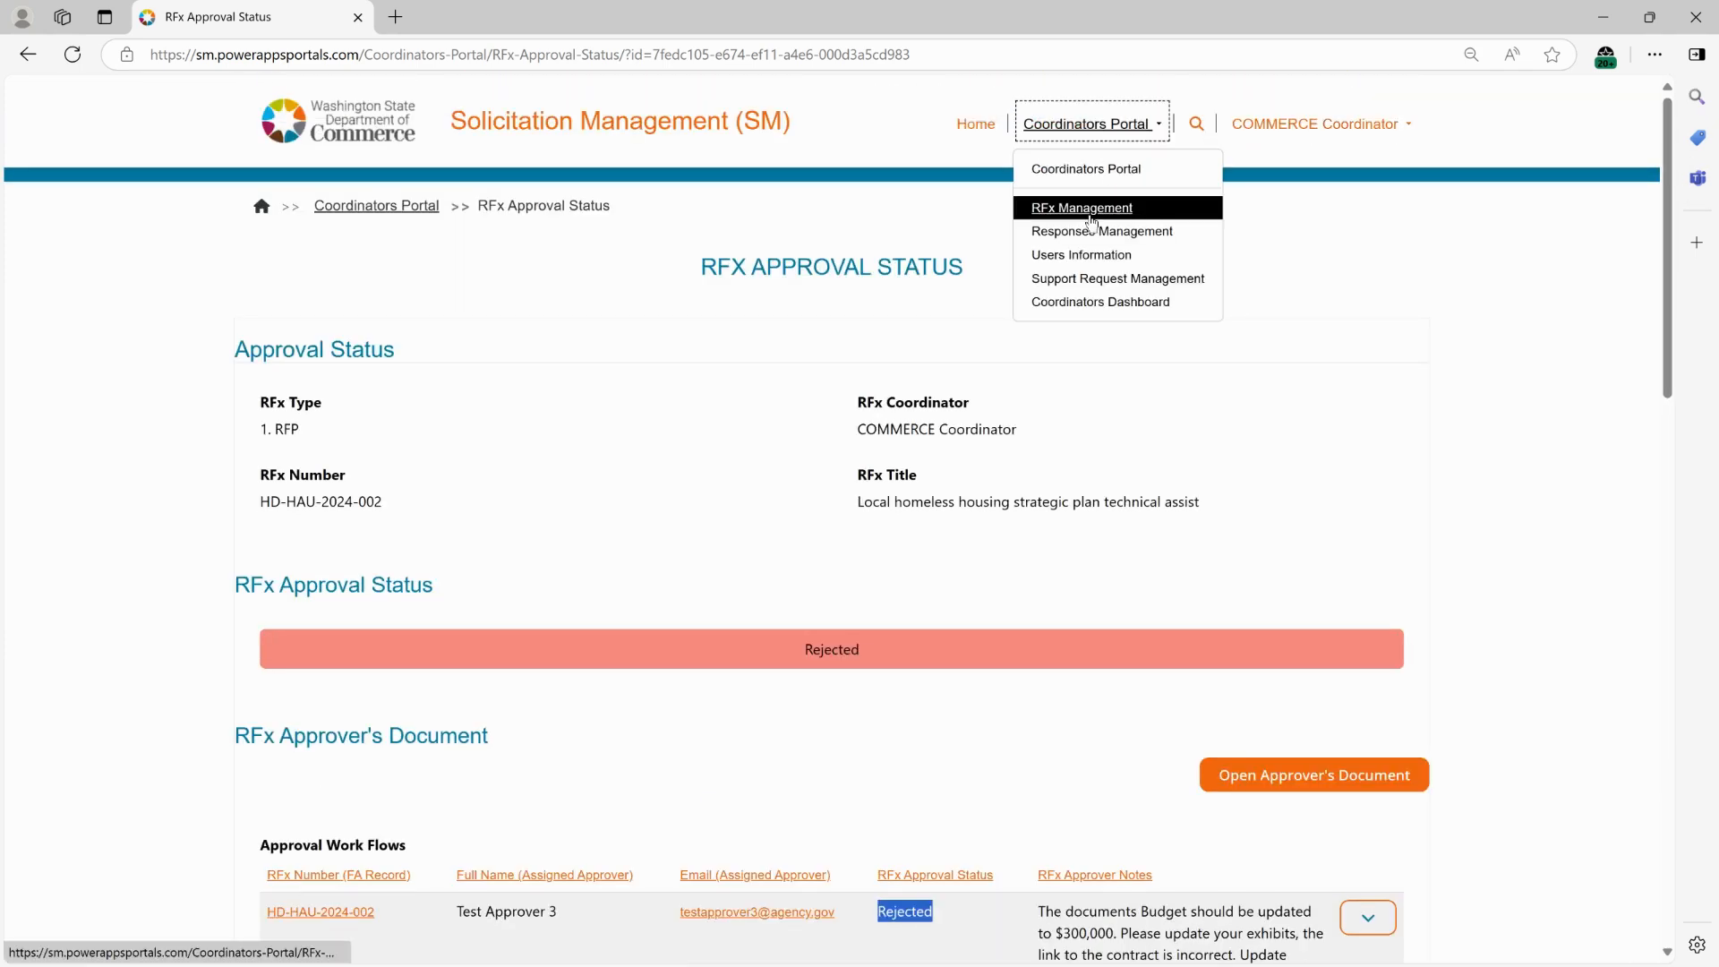
pyautogui.click(1090, 209)
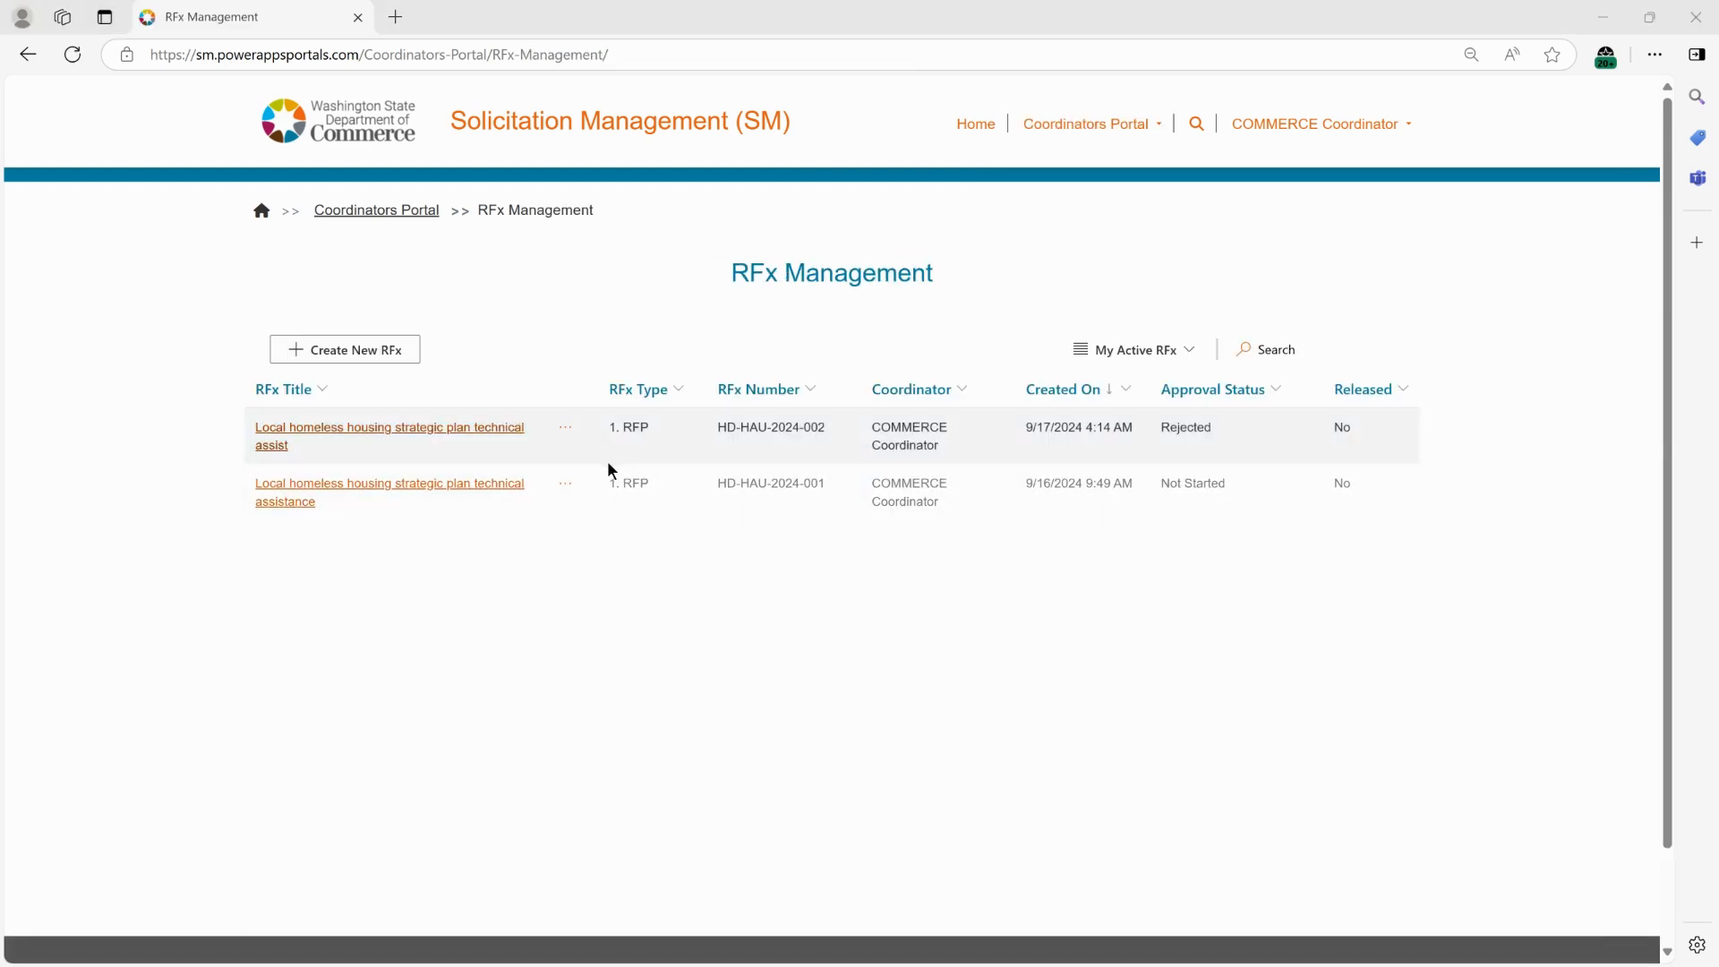
pyautogui.click(568, 430)
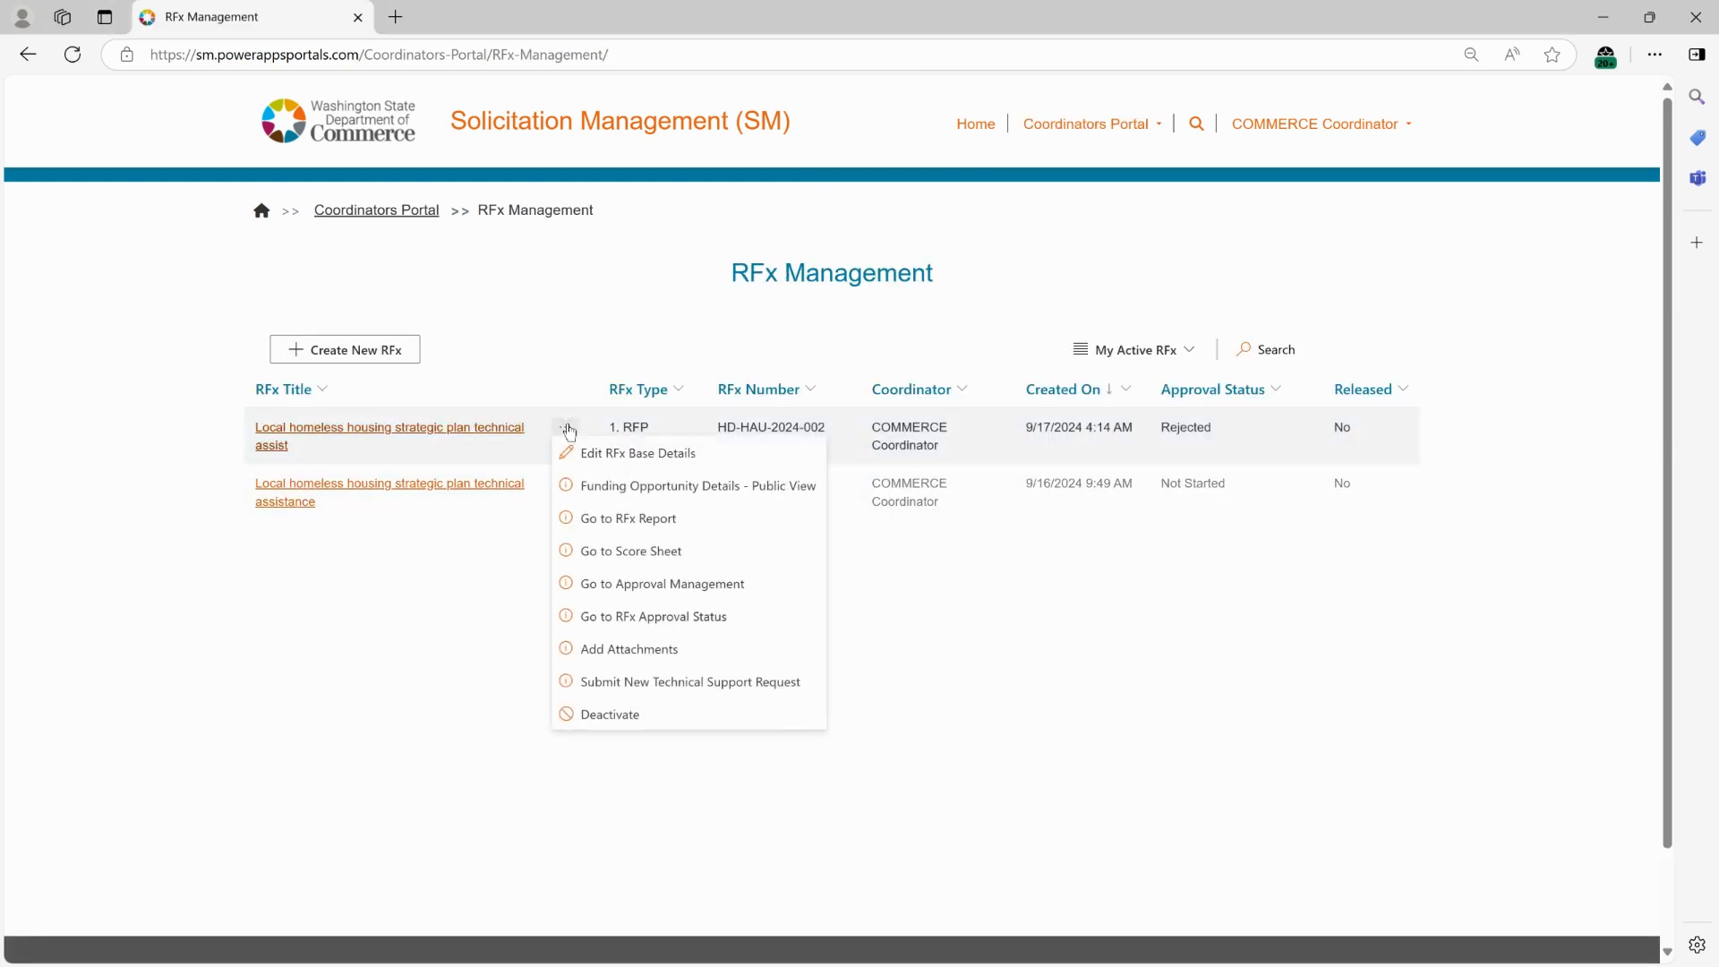
pyautogui.click(639, 455)
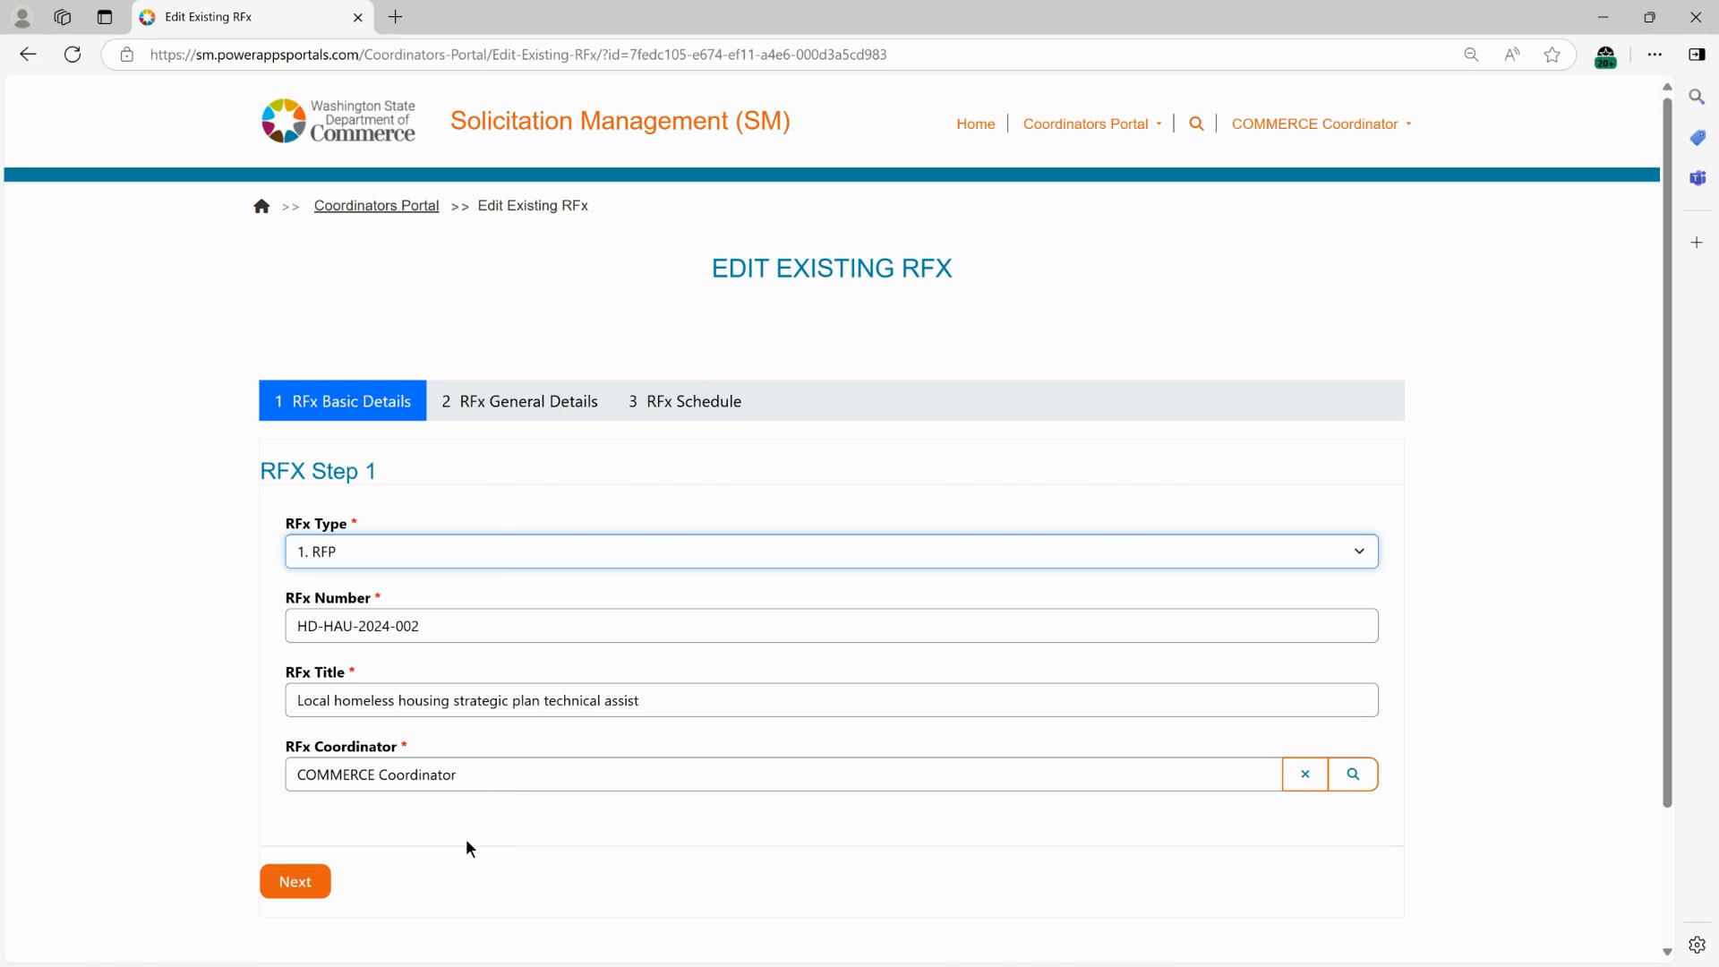
pyautogui.click(292, 884)
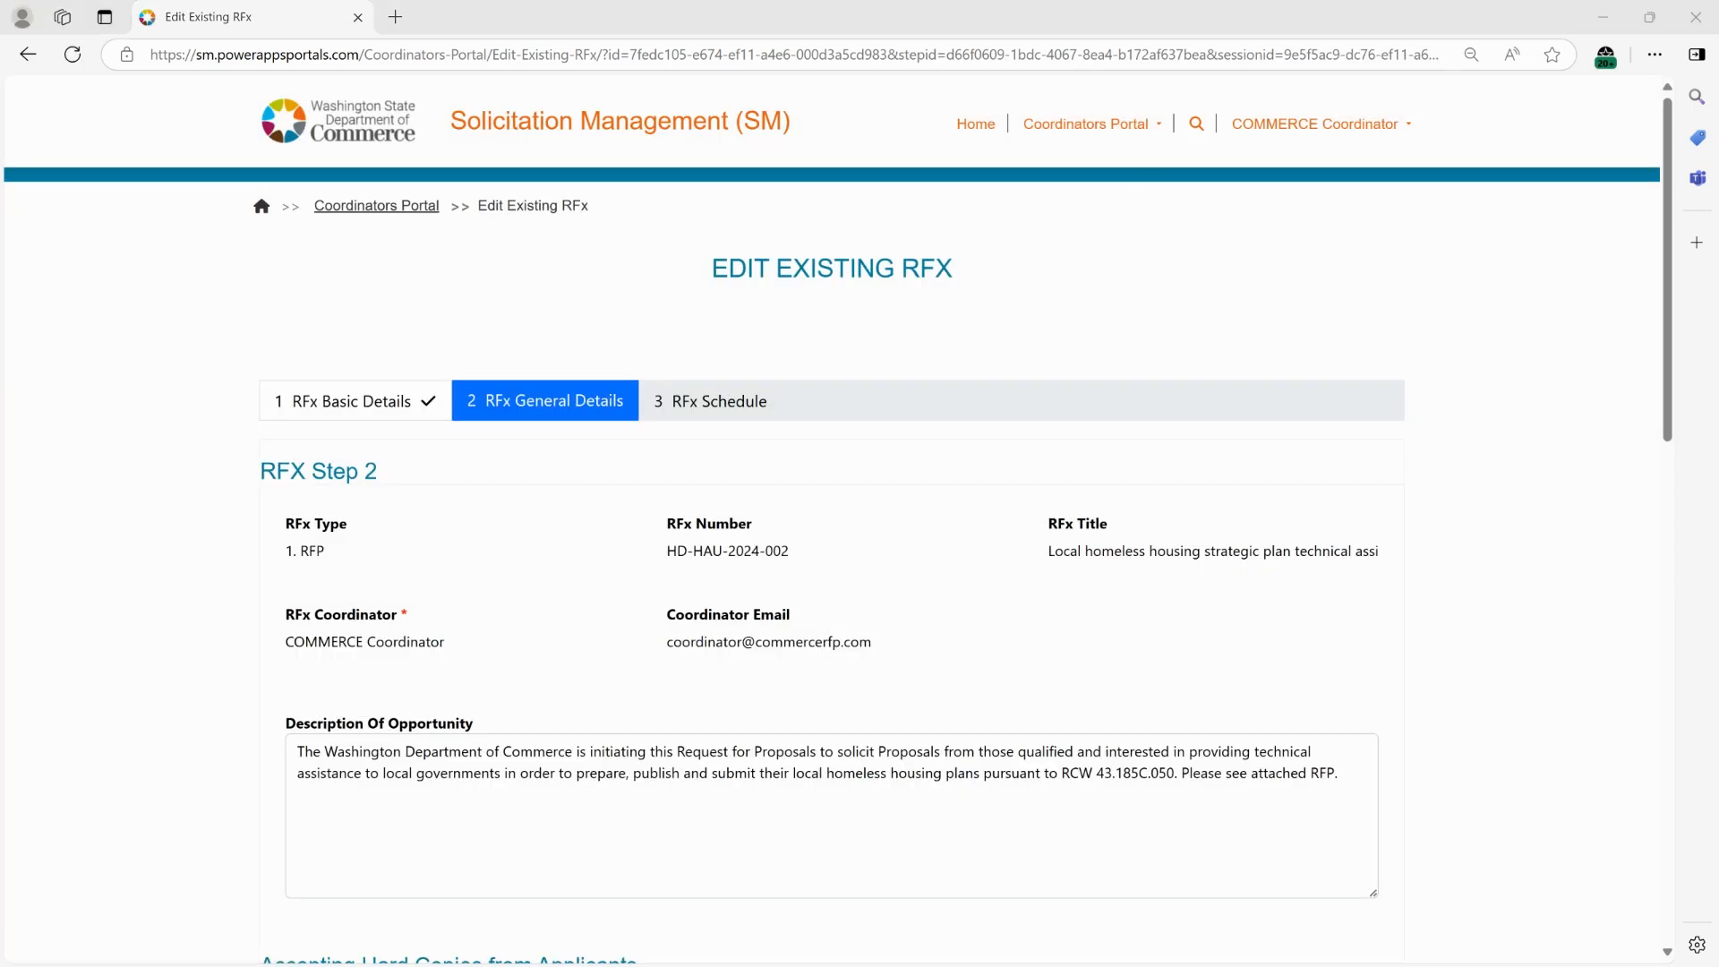
# Set the RFx Budget to 300,000.00 and move to the Link to Contract field.
pyautogui.scroll(-9, 697, 446)
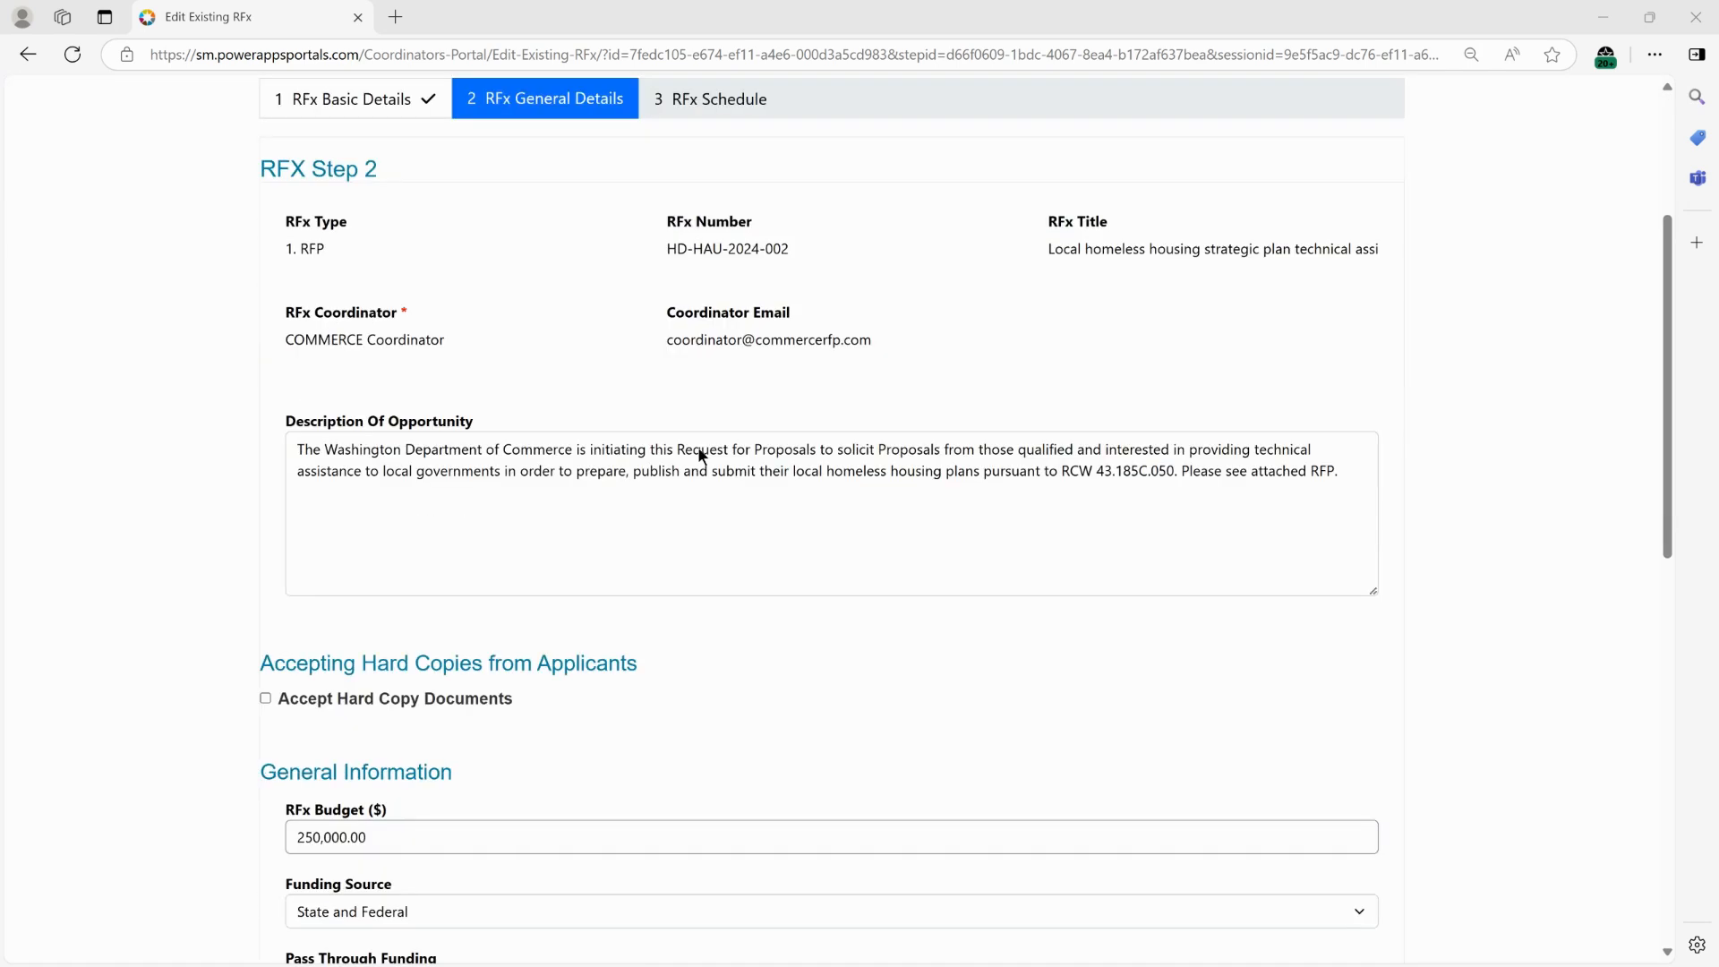
pyautogui.click(313, 333)
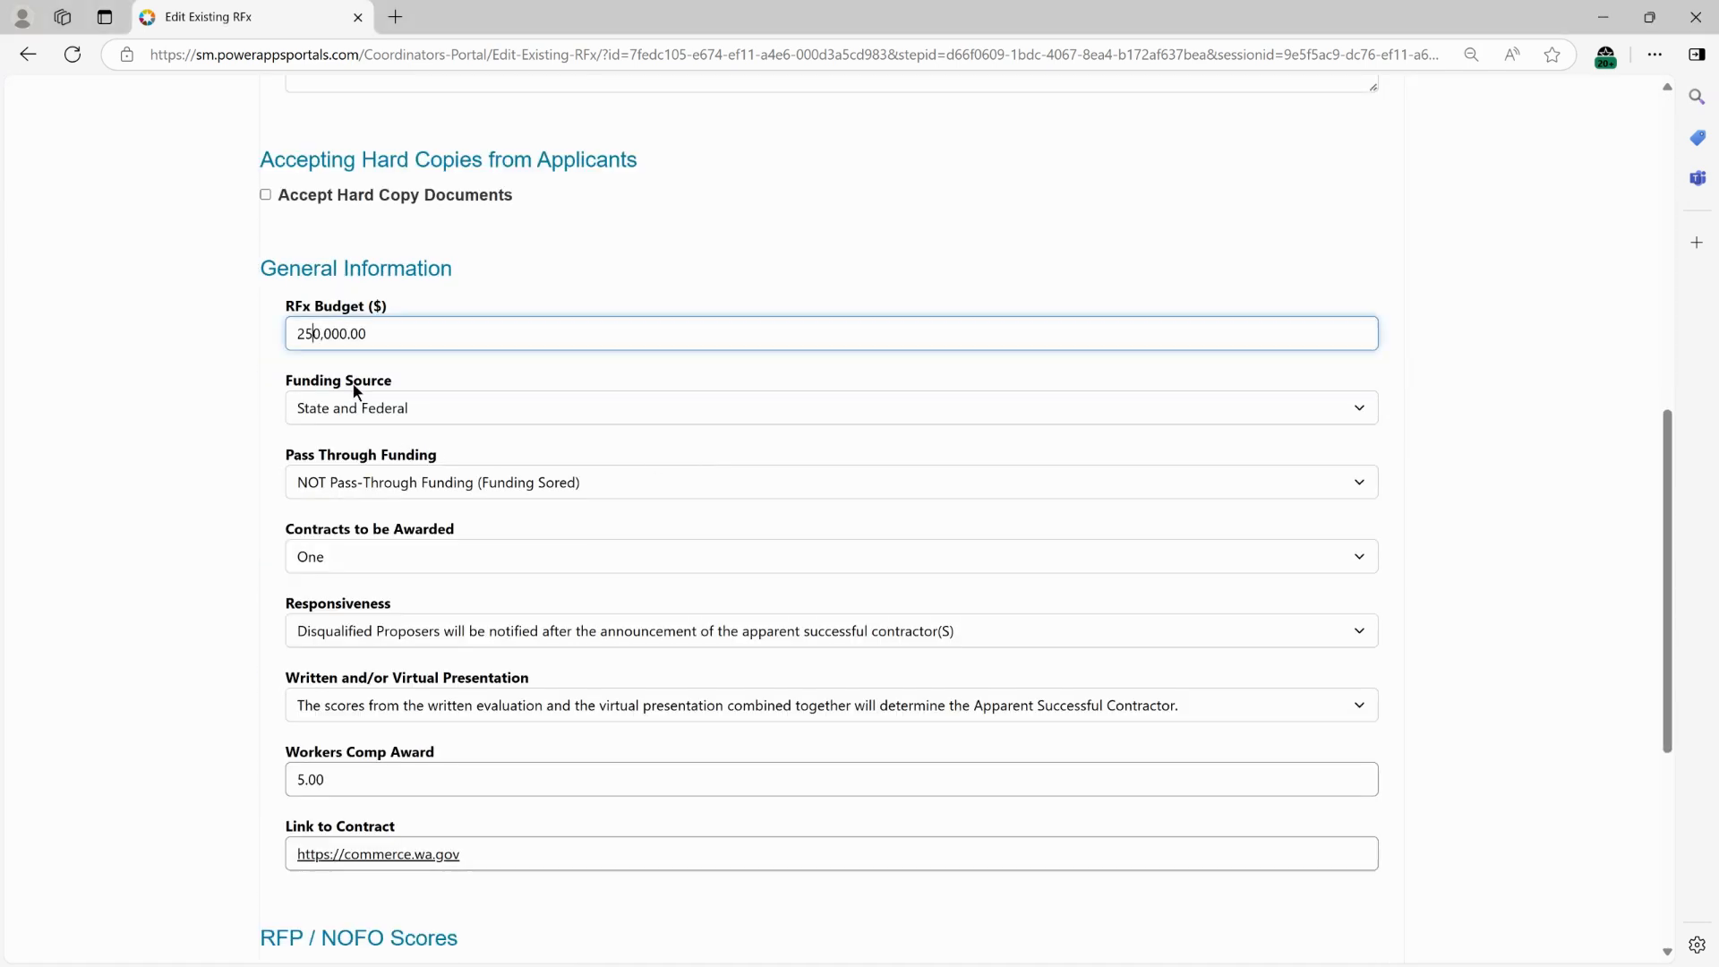
pyautogui.hotkey('shift', 'Left')
pyautogui.hotkey('shift', 'Left')
pyautogui.write('30')
pyautogui.click(603, 854)
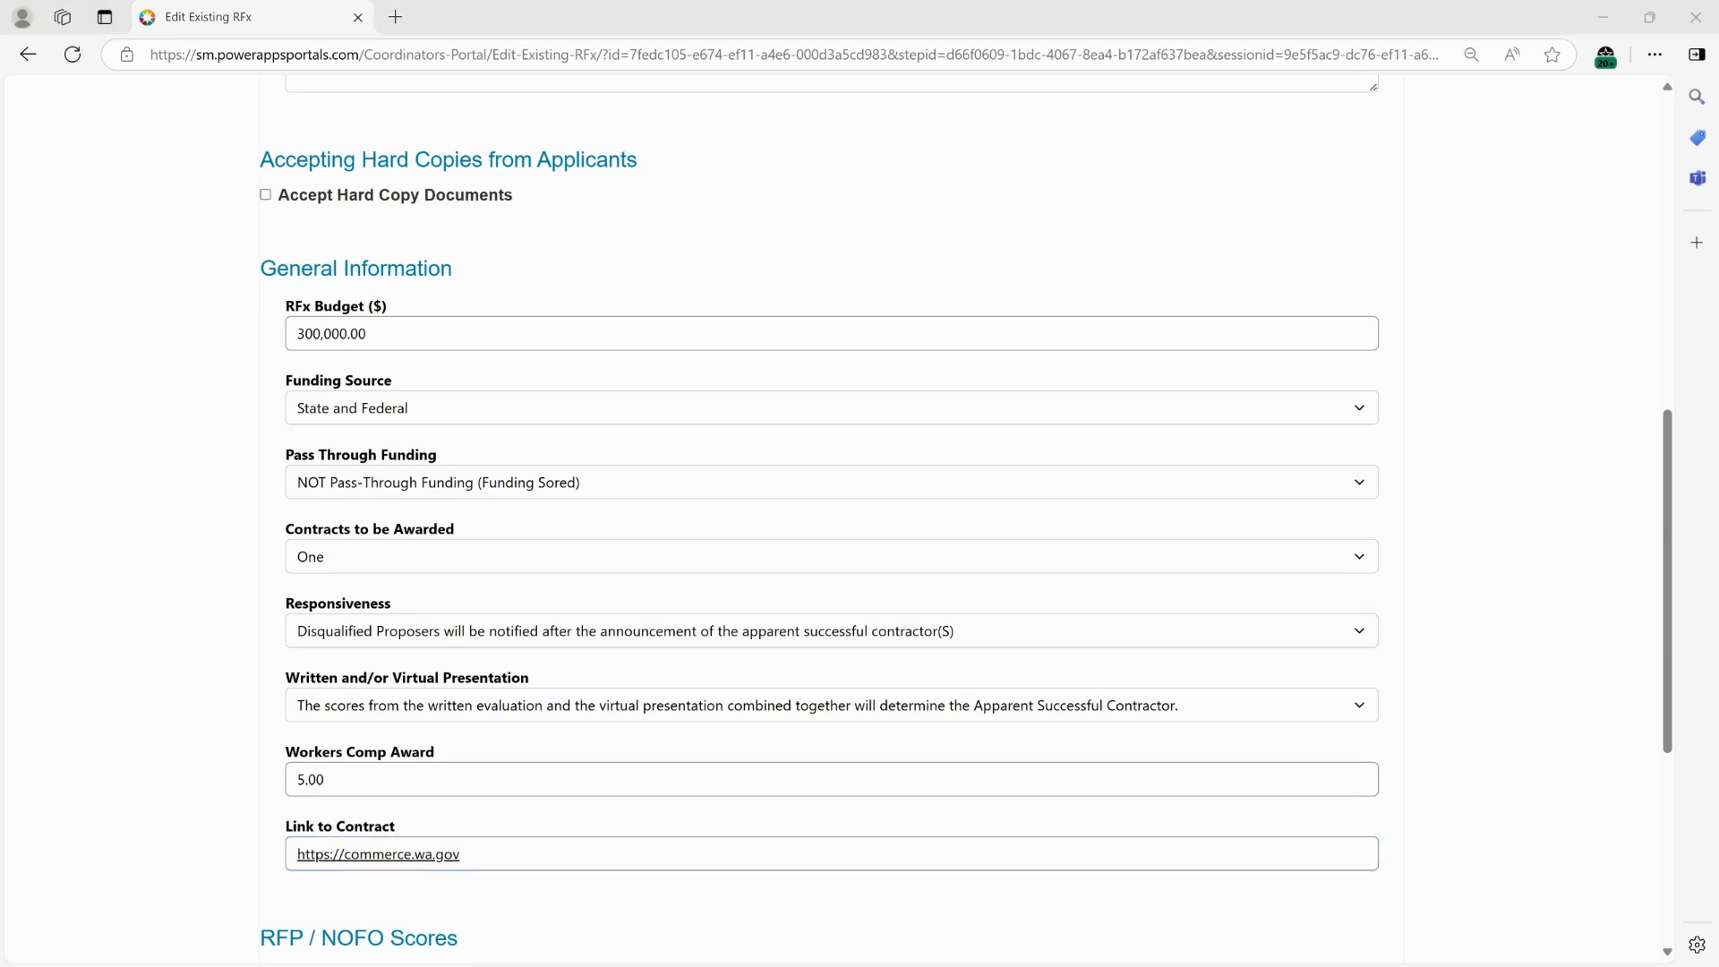
# Replace the Link to Contract with the pasted box.com contract file URL and advance to the RFx Schedule step.
pyautogui.click(830, 857)
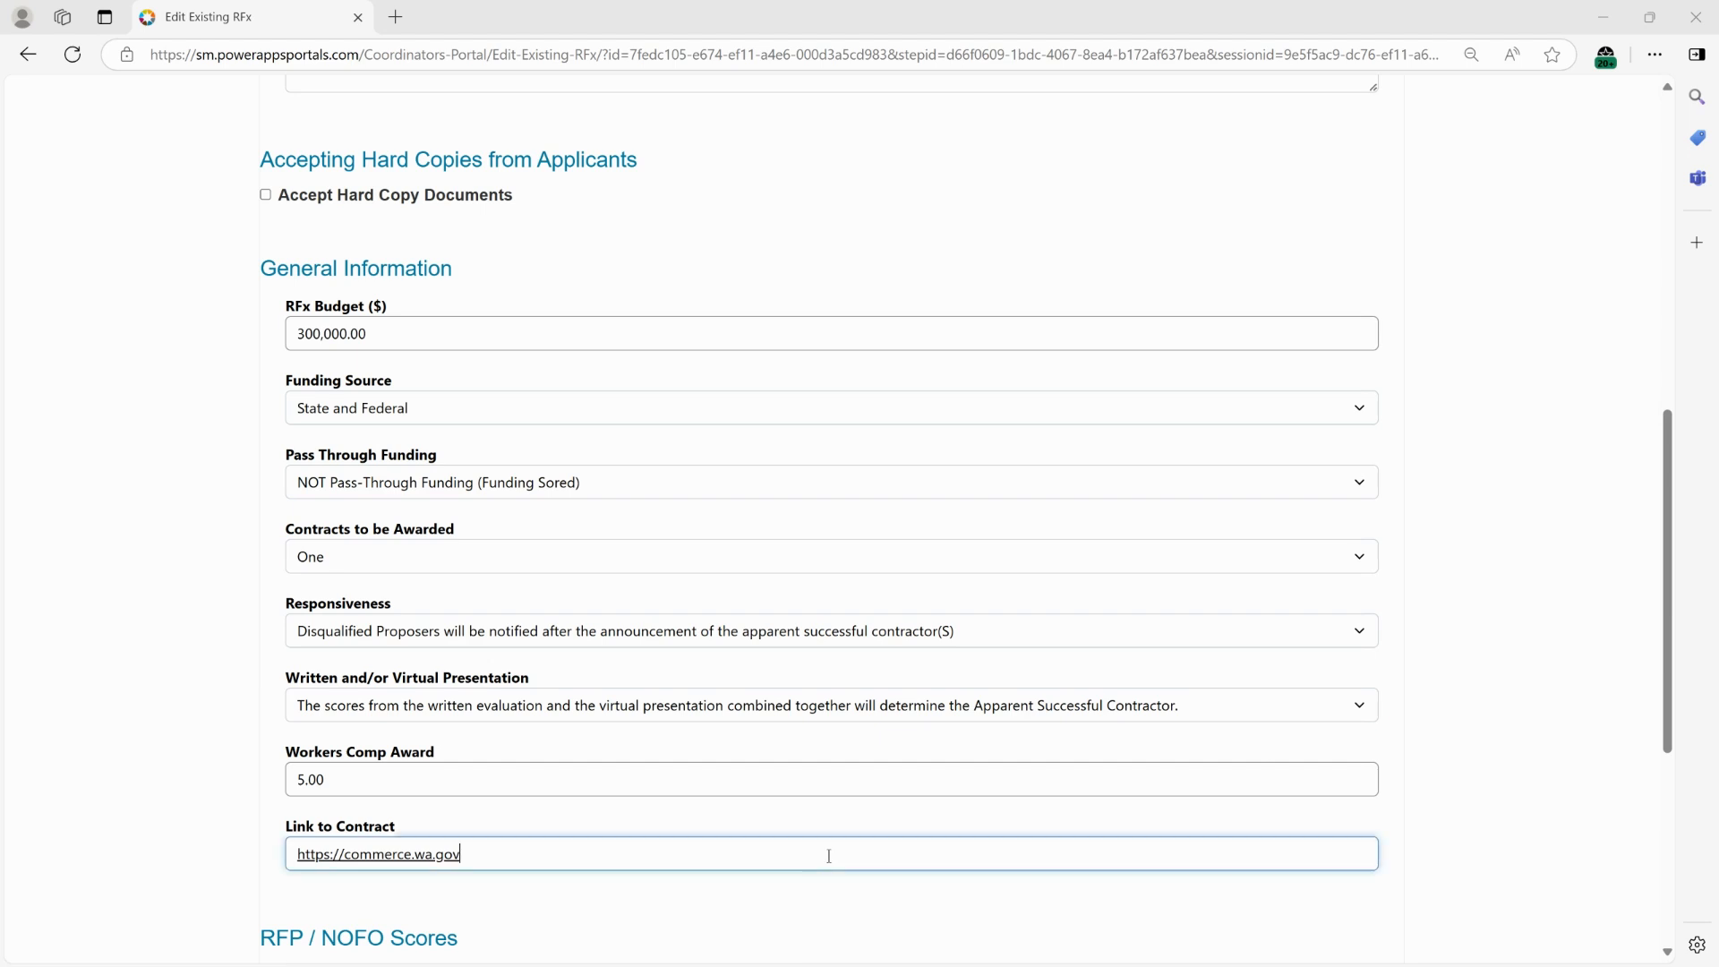
pyautogui.hotkey('ctrl', 'a')
pyautogui.hotkey('ctrl', 'v')
pyautogui.scroll(-5, 1435, 701)
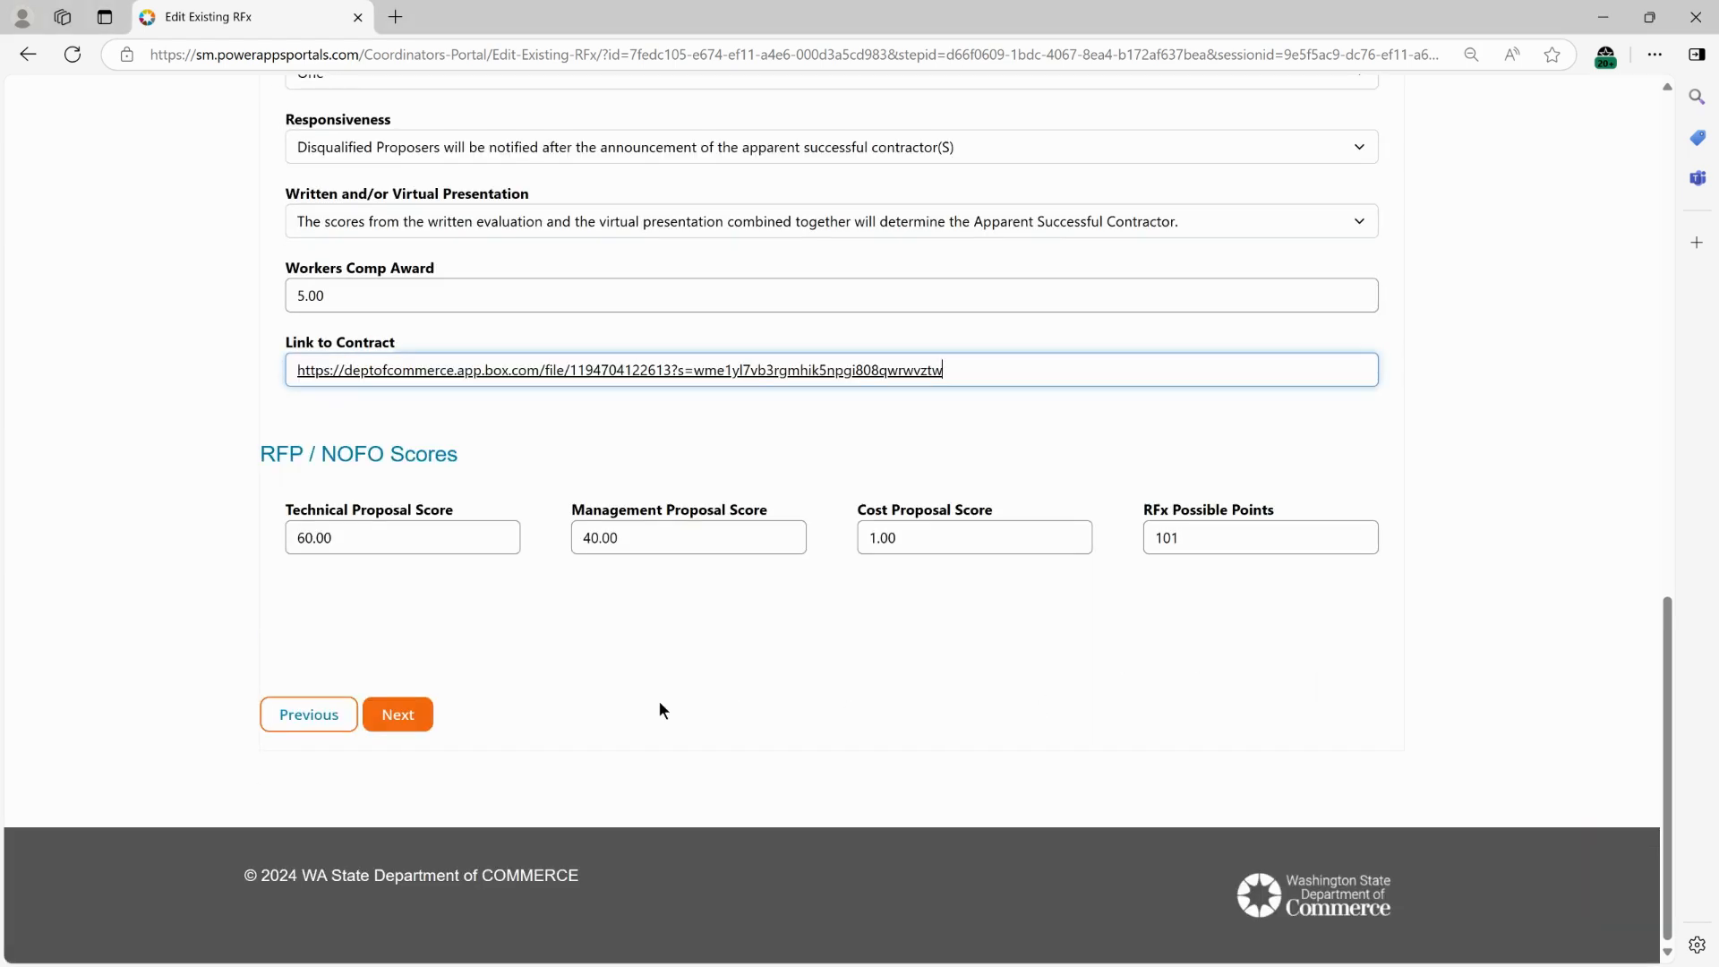
pyautogui.click(401, 715)
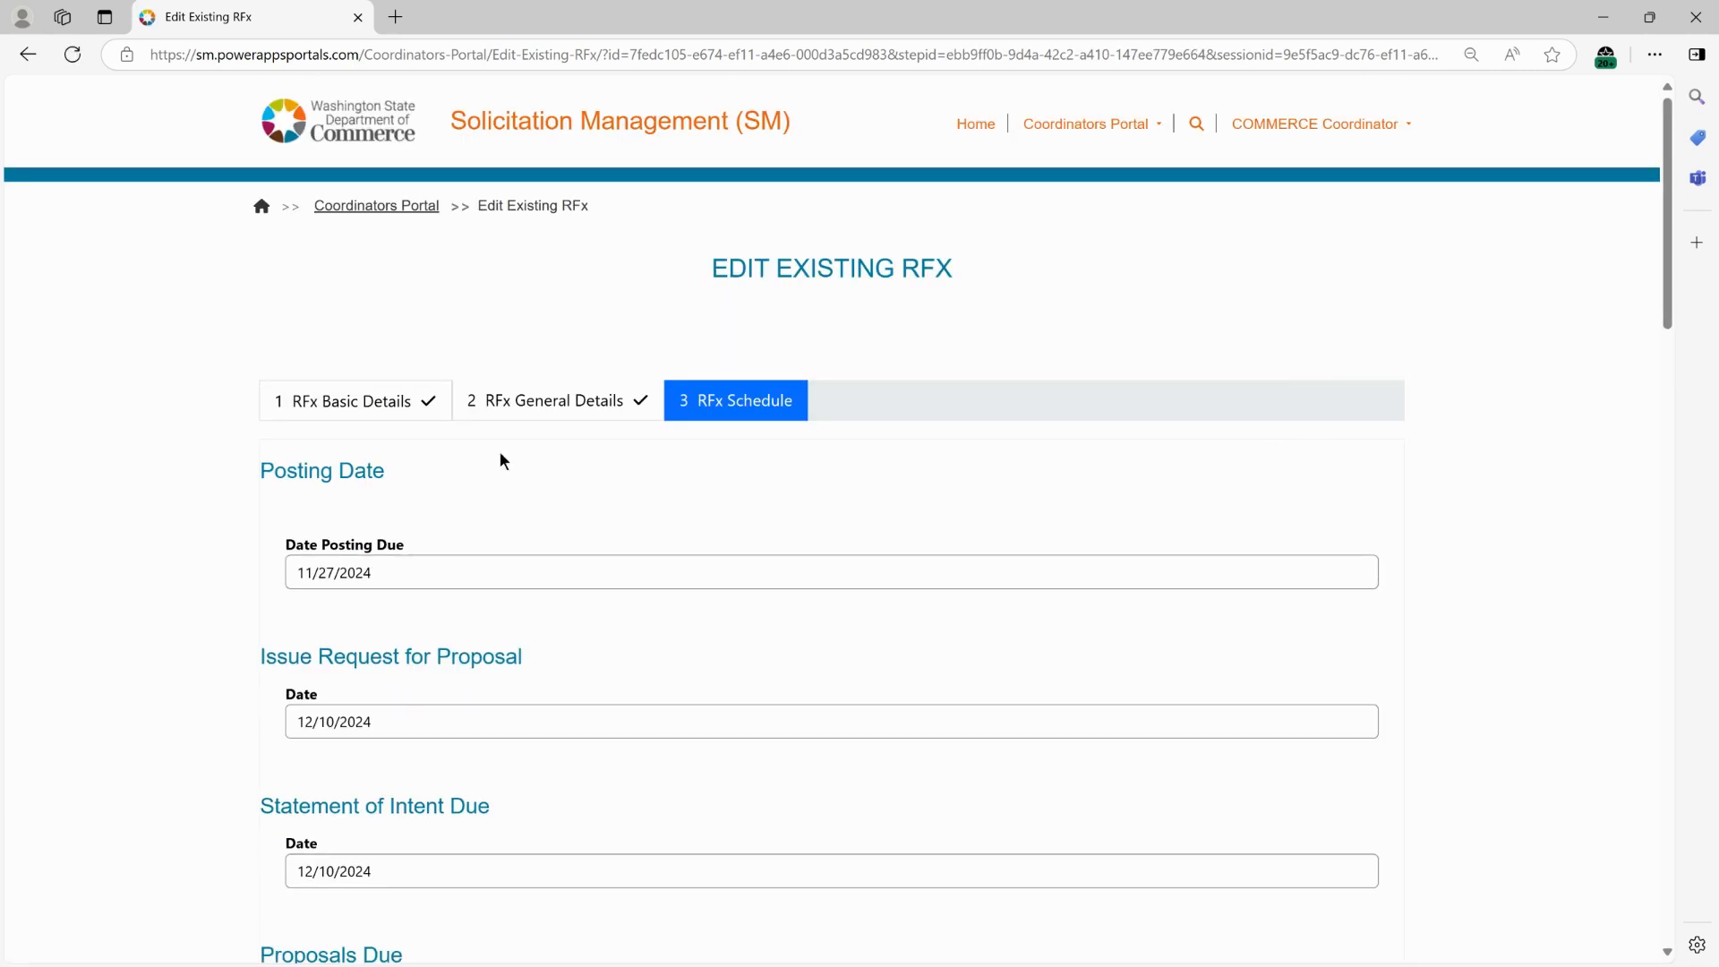
# Advance past the RFx Schedule step to save the edited RFx.
pyautogui.scroll(-2, 1467, 584)
pyautogui.scroll(-4, 1474, 584)
pyautogui.scroll(-5, 1486, 591)
pyautogui.moveTo(1667, 413); pyautogui.dragTo(1667, 737)
pyautogui.click(402, 717)
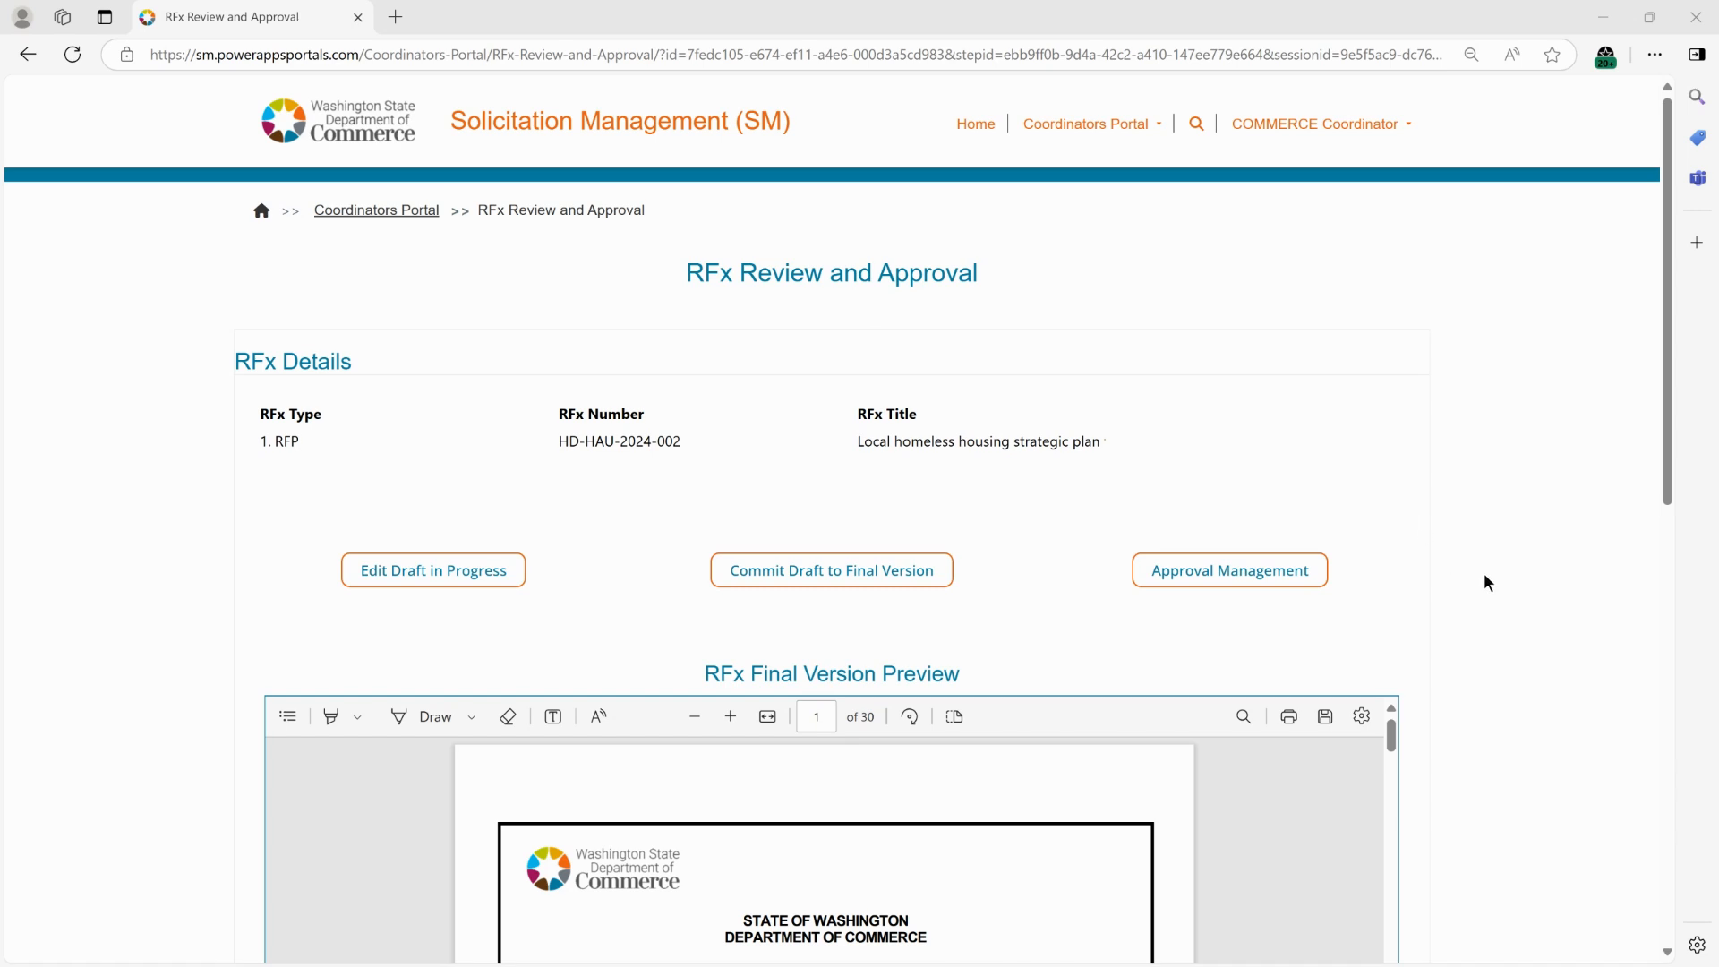
# Jump to the Funding section in the final version preview through its table of contents and highlight the budget sentence.
pyautogui.scroll(-3, 1486, 582)
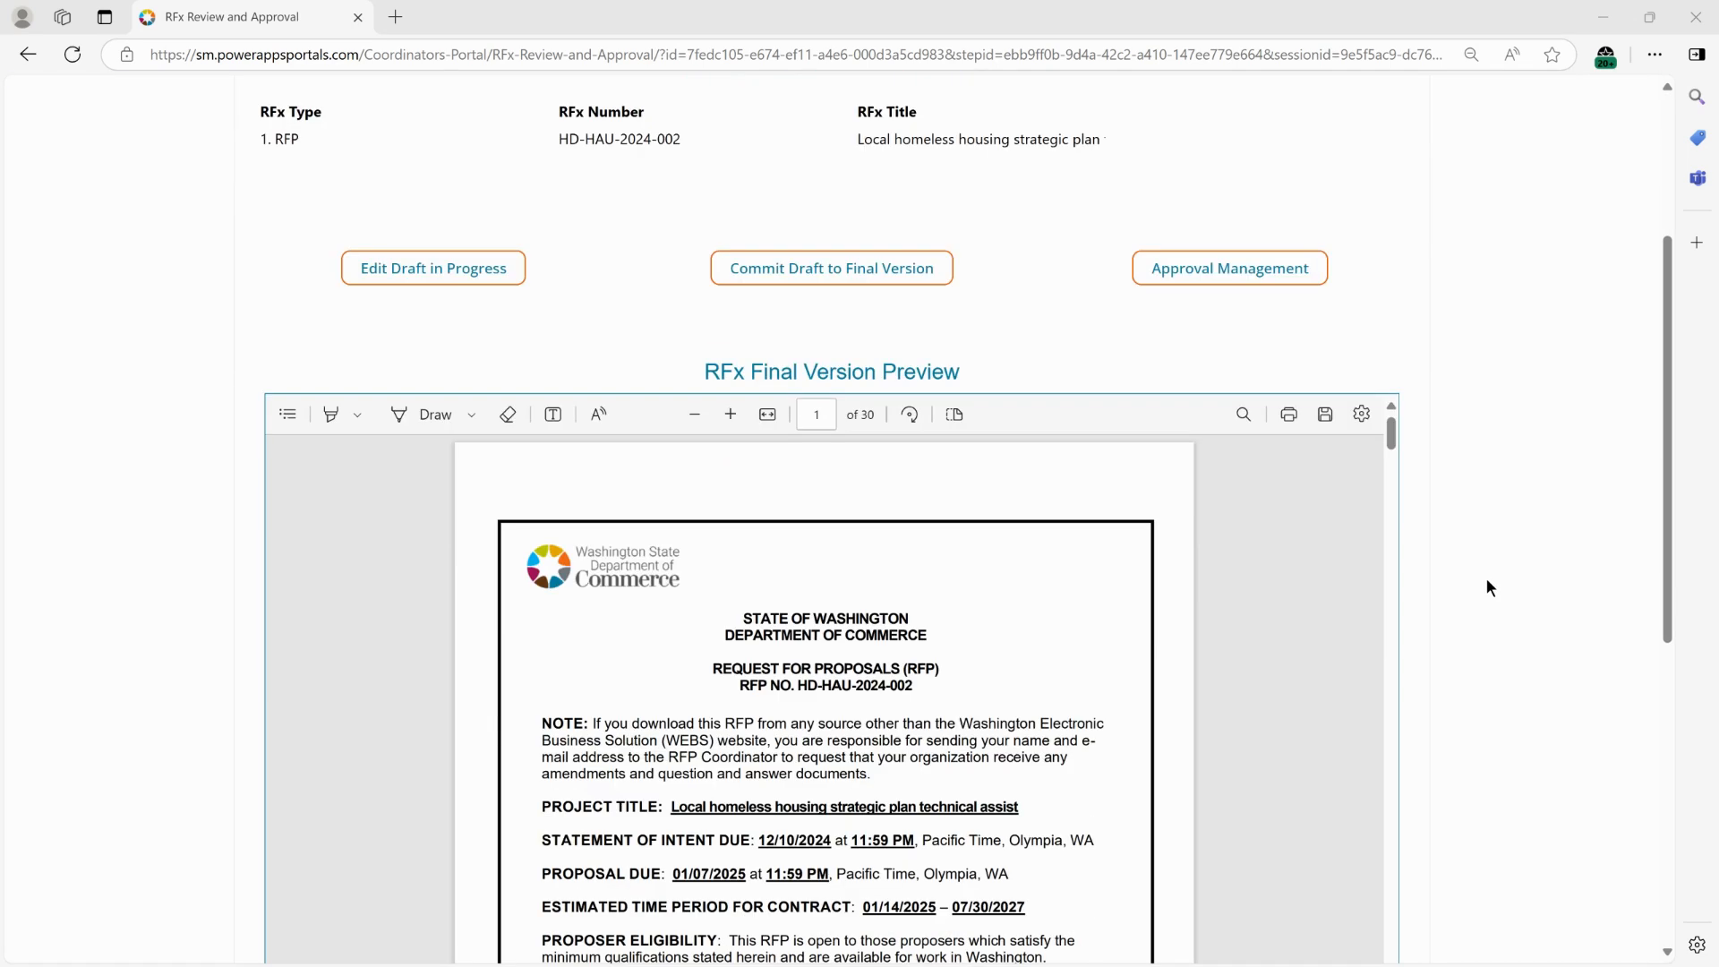
pyautogui.click(288, 414)
pyautogui.click(350, 522)
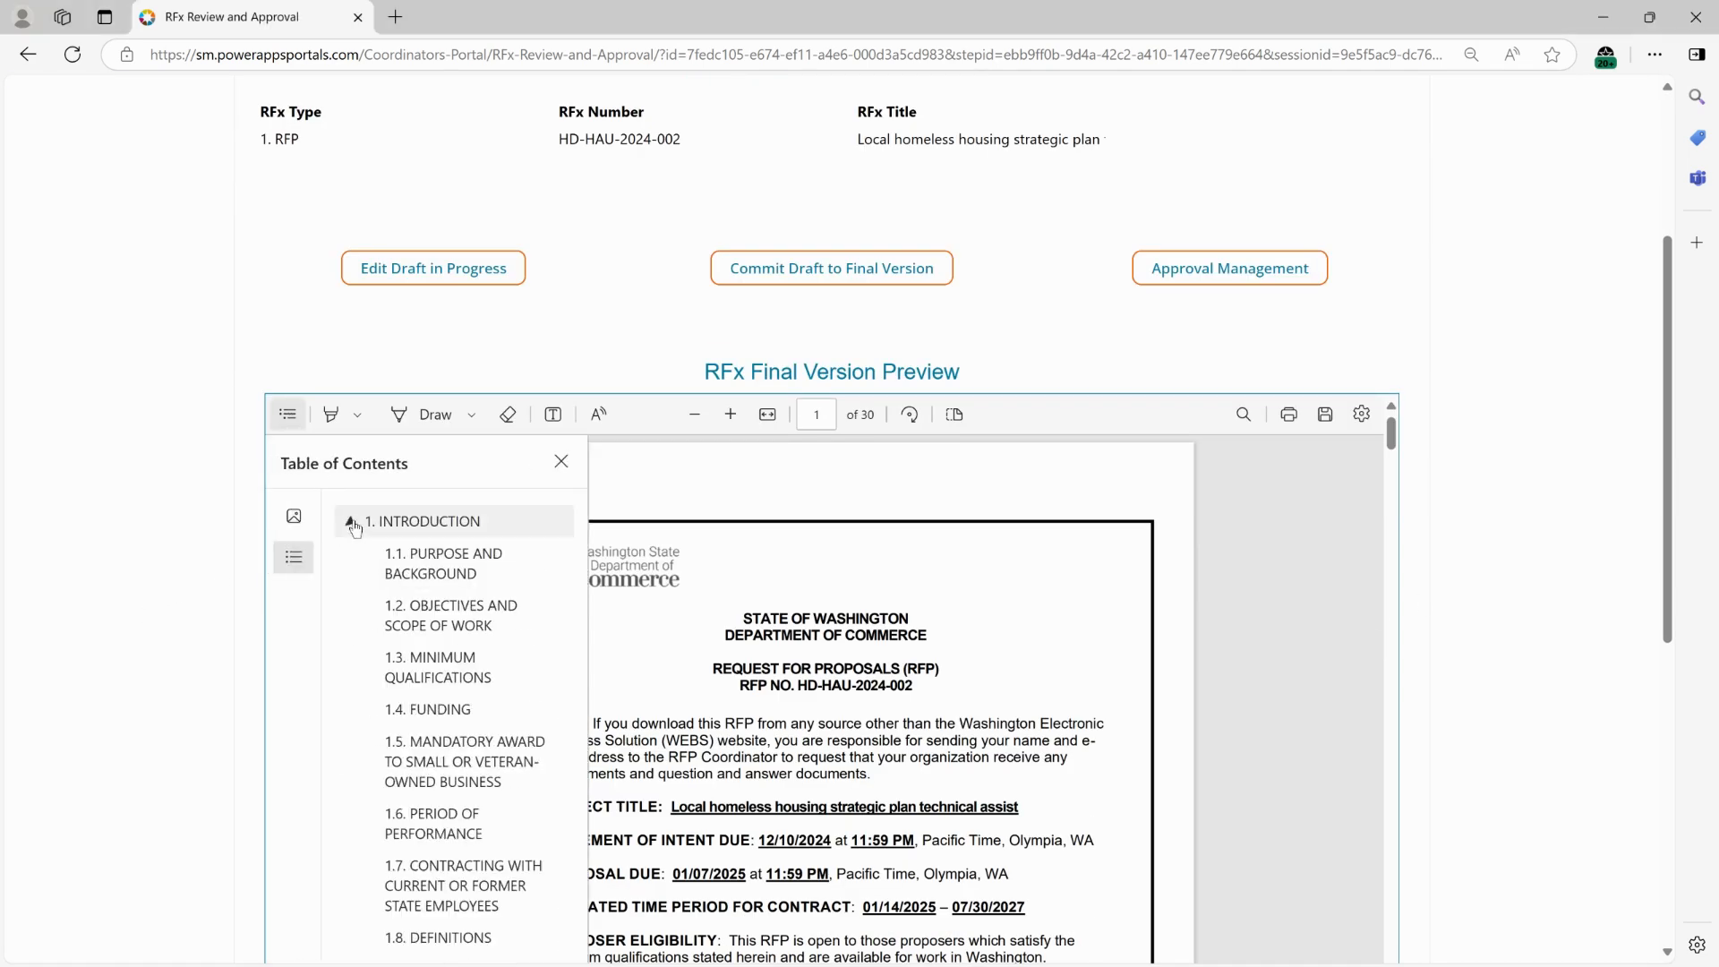
pyautogui.click(498, 712)
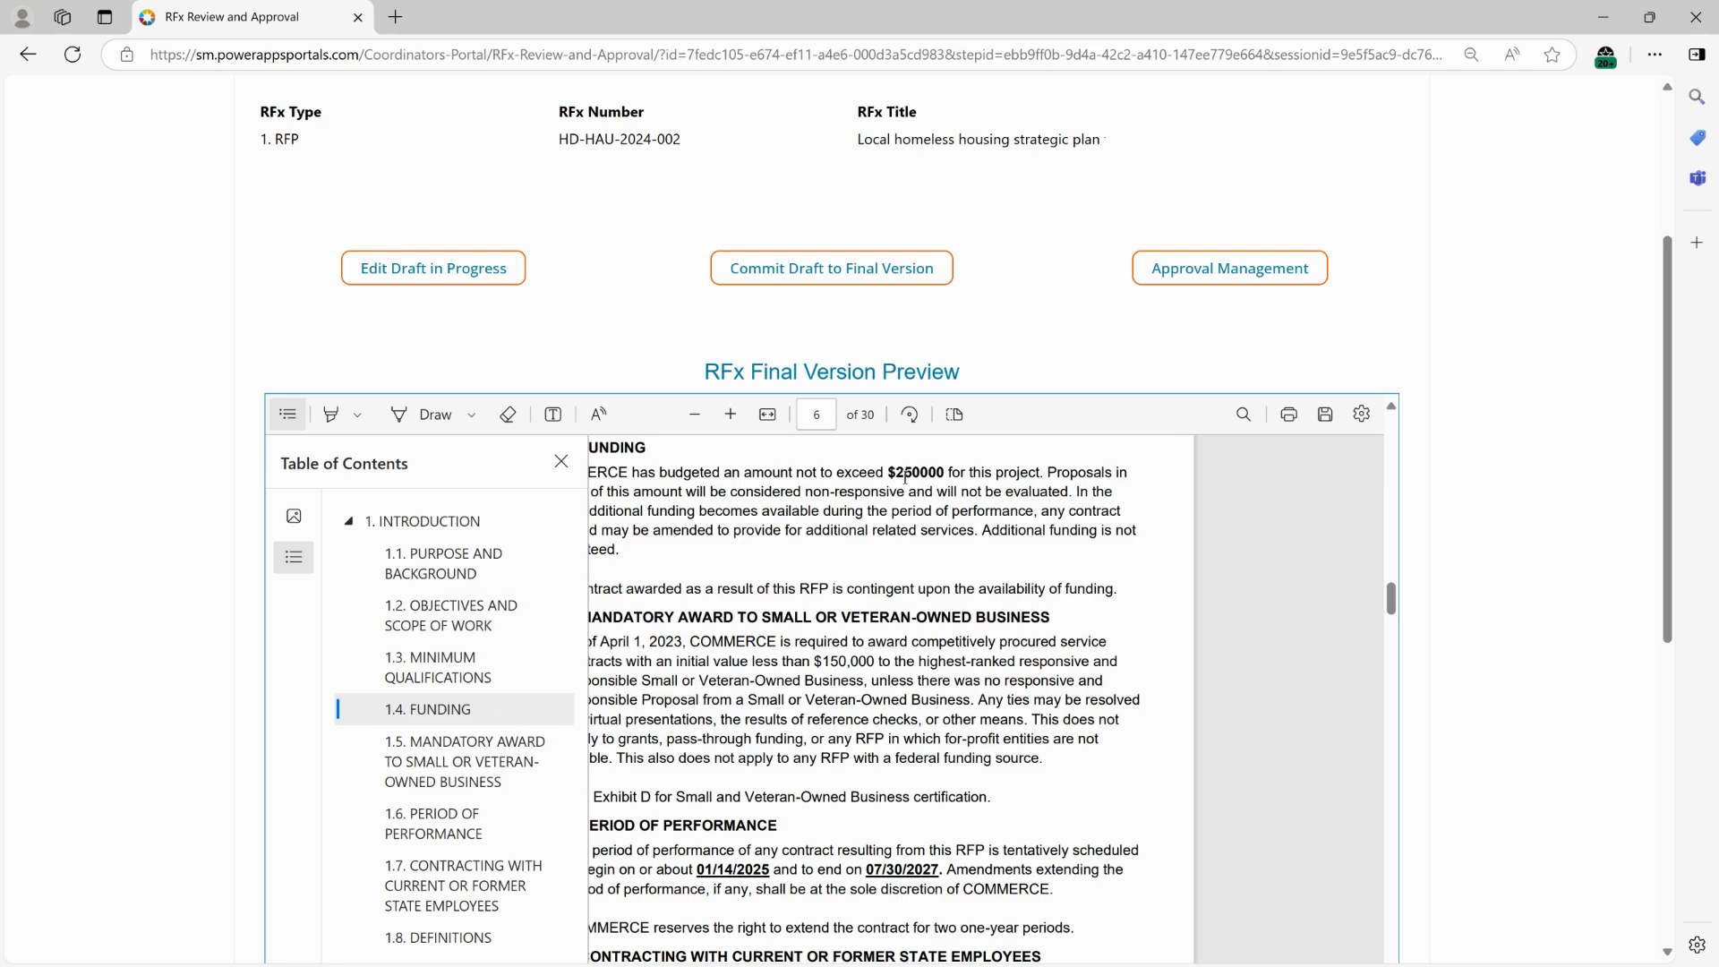
pyautogui.moveTo(886, 472); pyautogui.dragTo(945, 484)
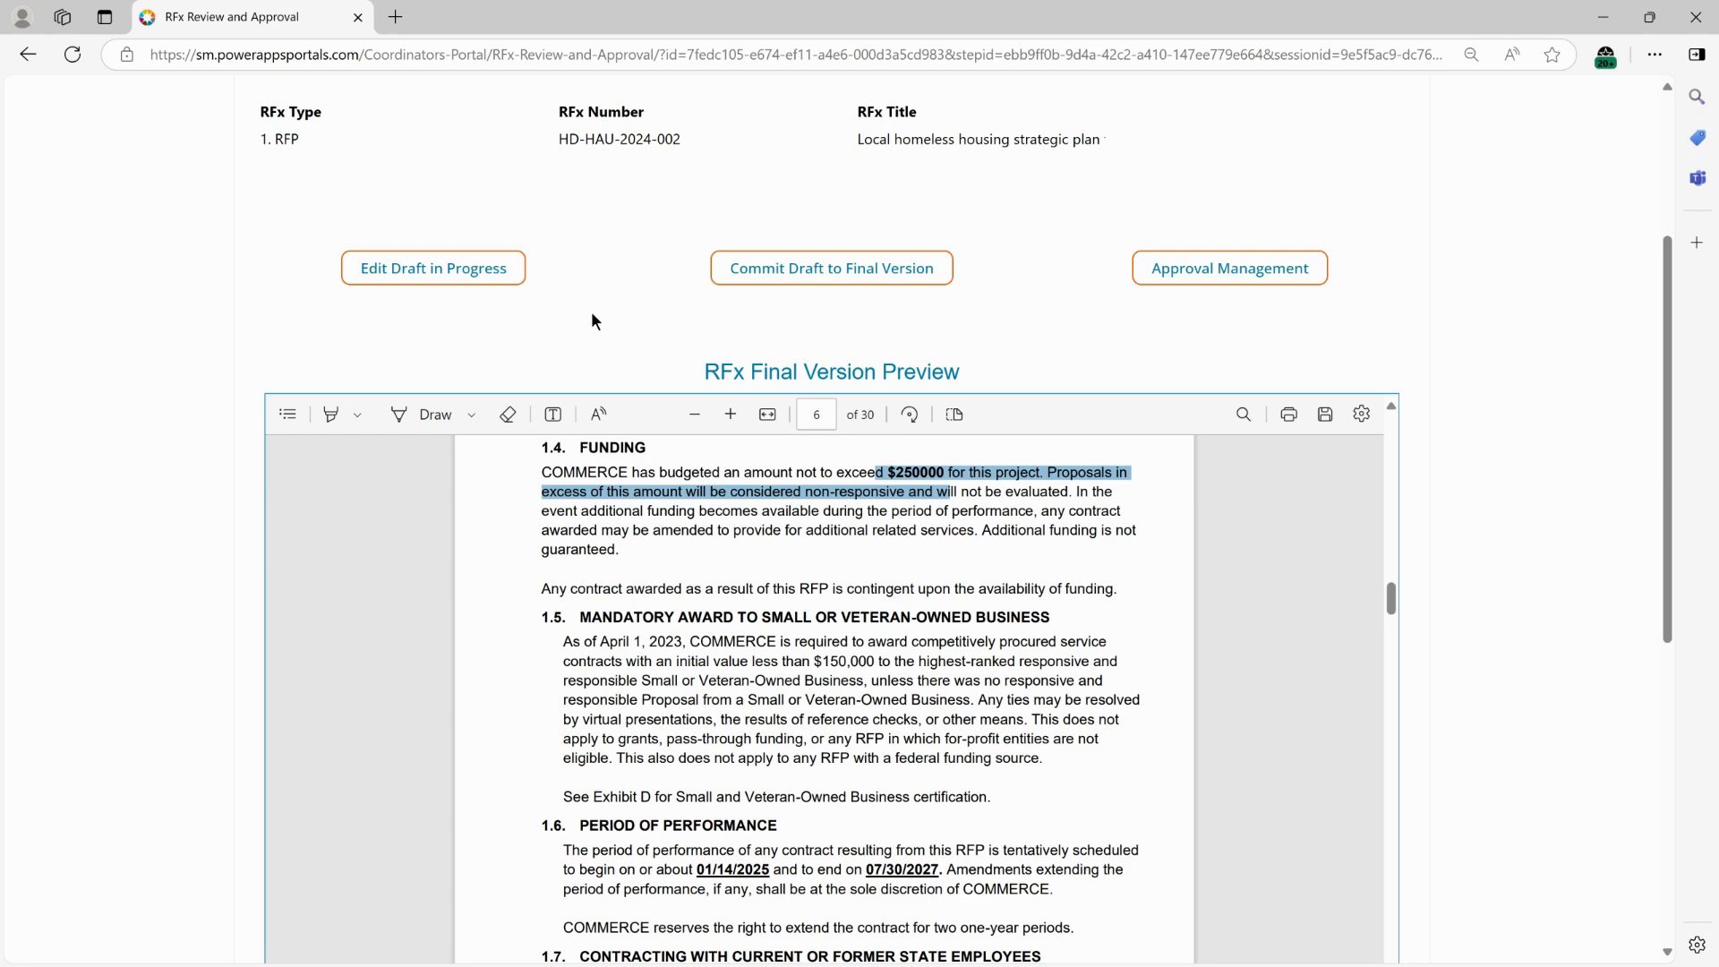
# Open the draft in progress, check its Funding section and Exhibit E link, and close the document window.
pyautogui.click(434, 278)
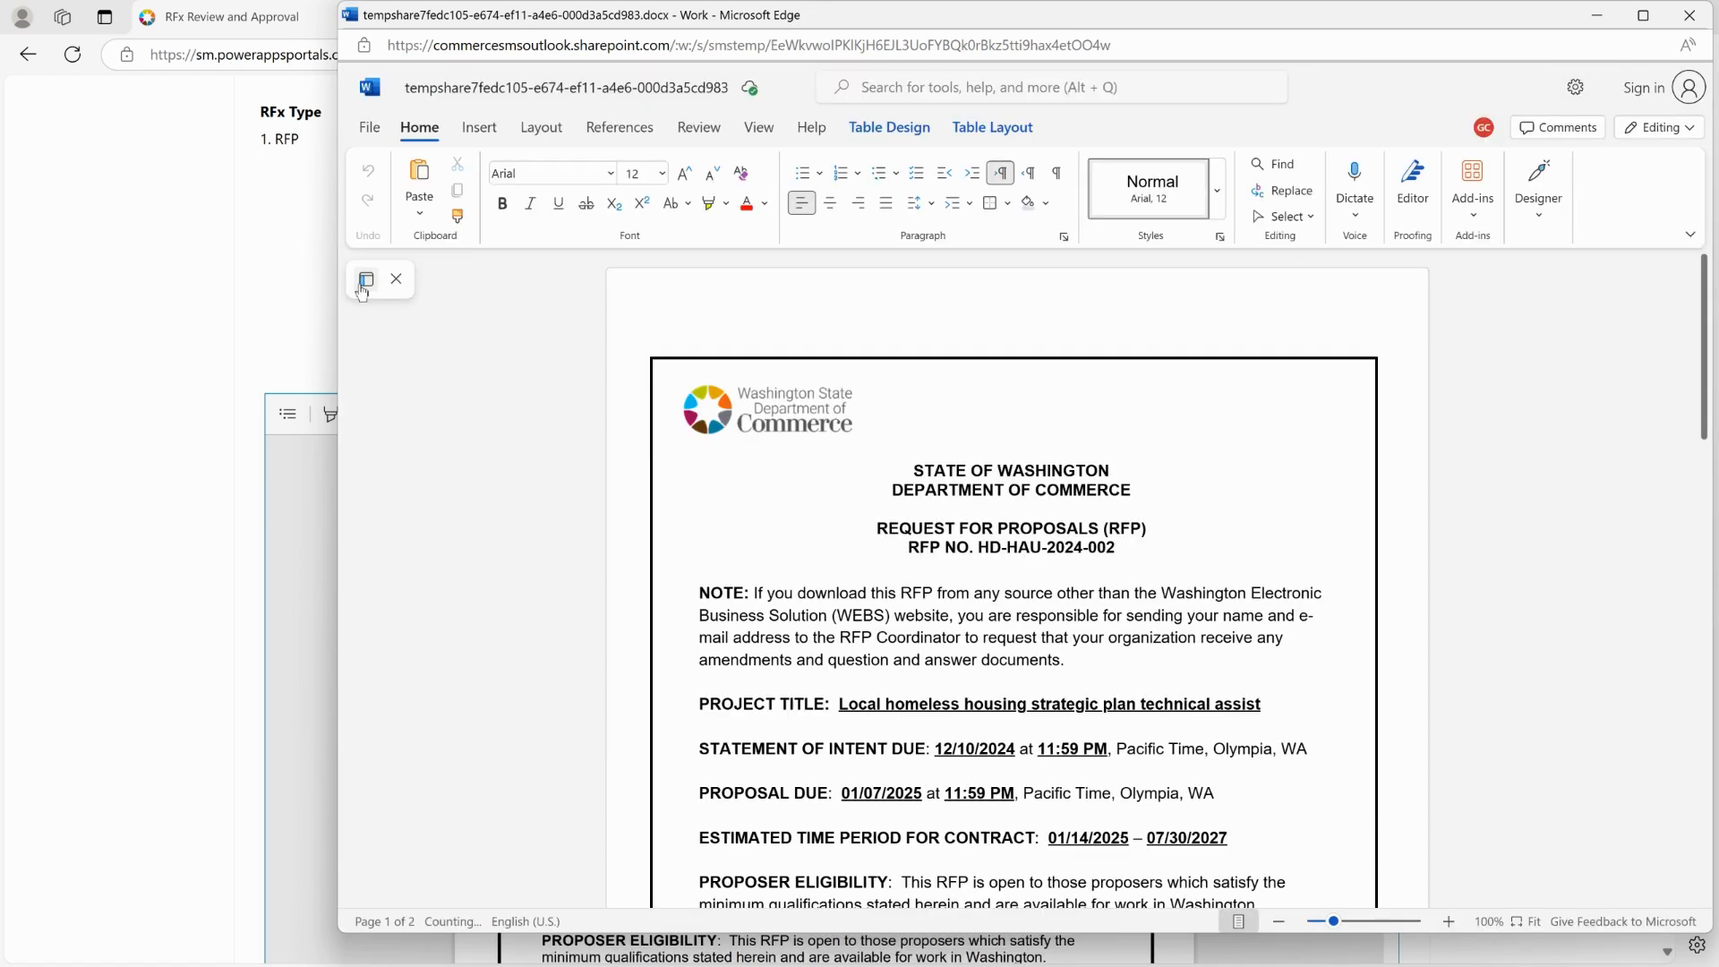
pyautogui.click(368, 280)
pyautogui.click(483, 519)
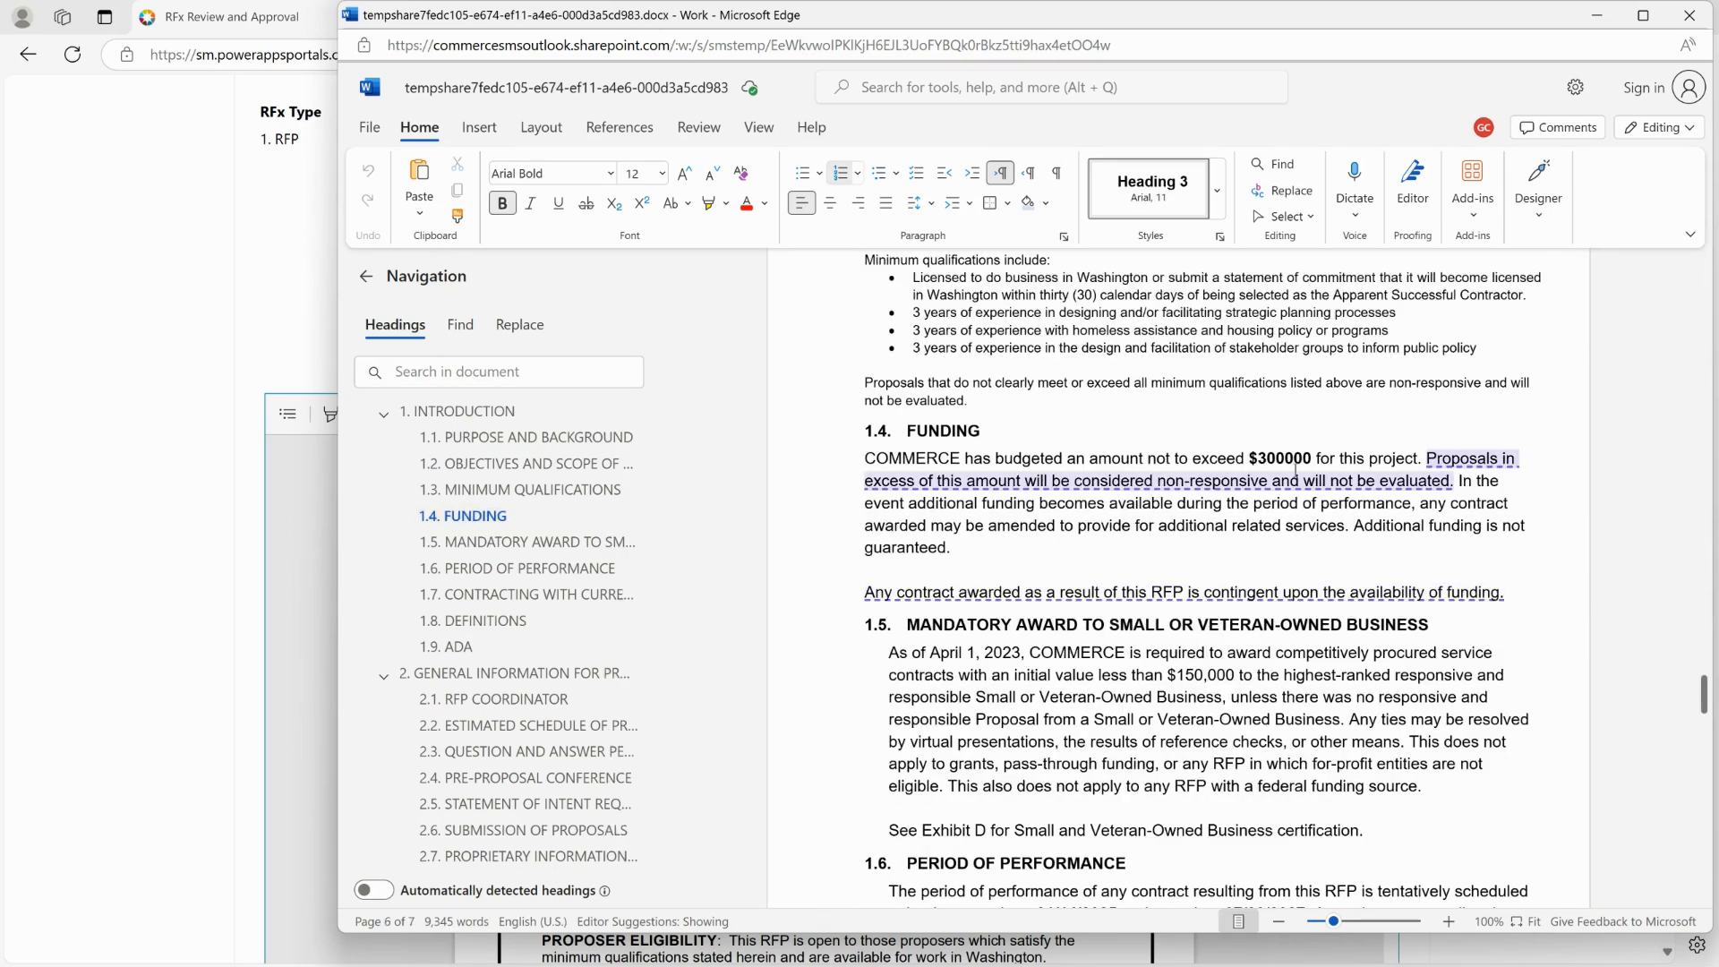
pyautogui.moveTo(1704, 693); pyautogui.dragTo(1704, 882)
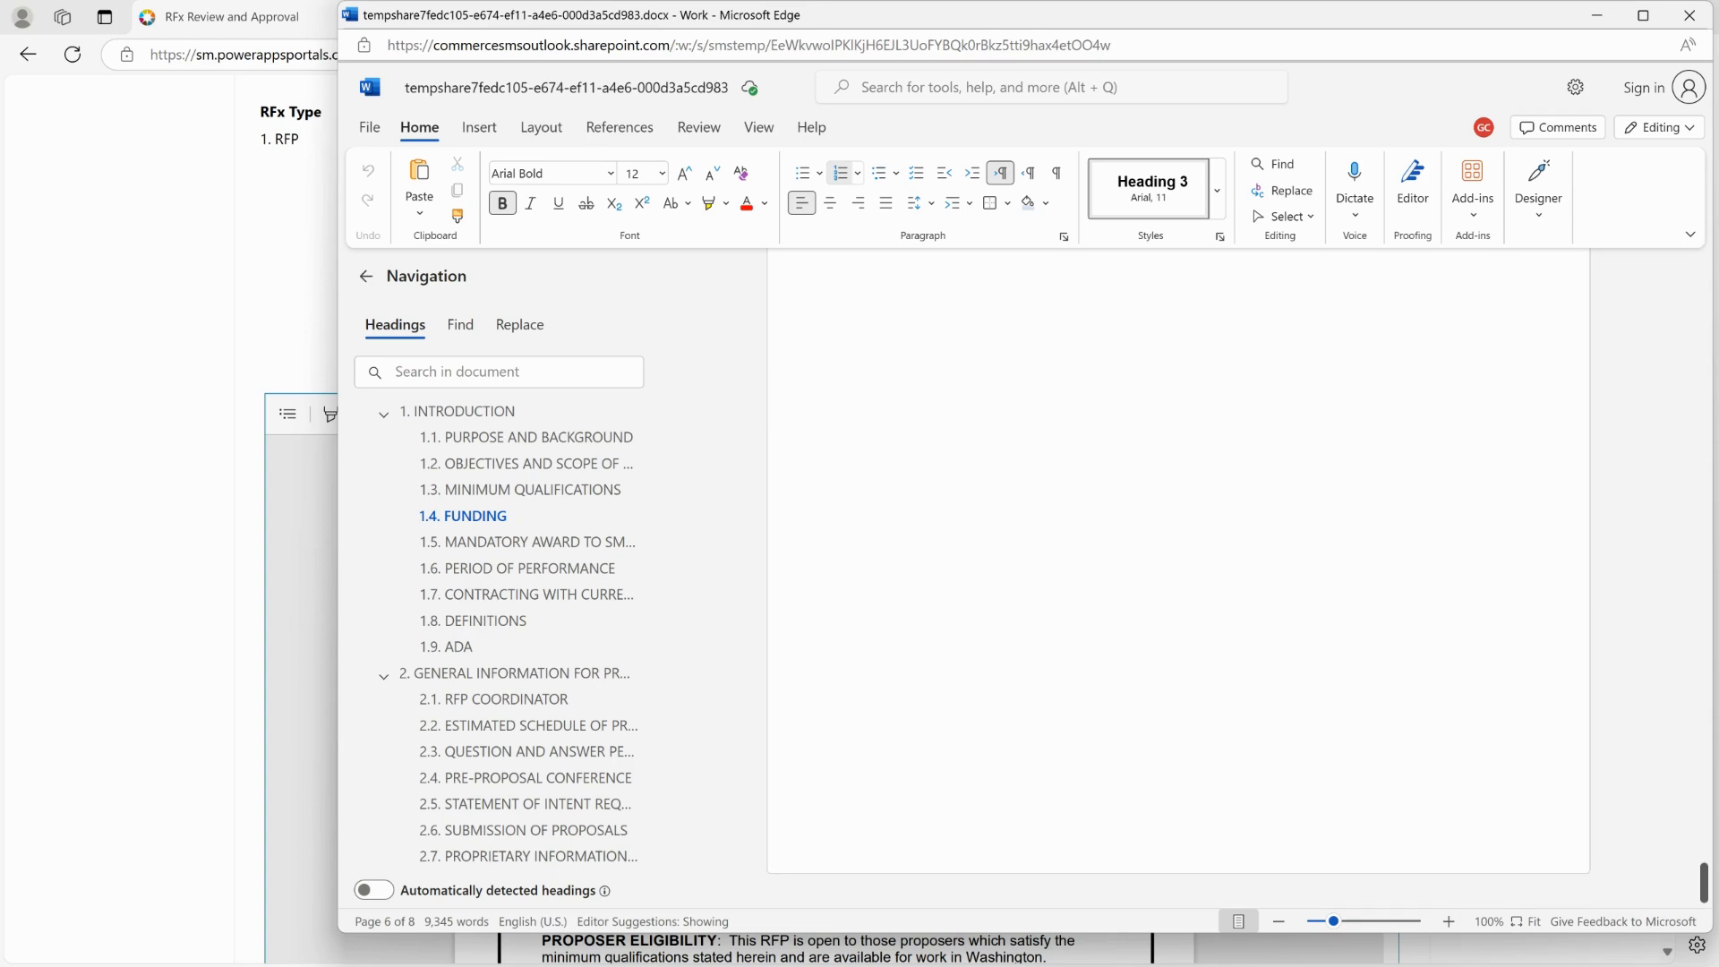
pyautogui.scroll(1, 1368, 686)
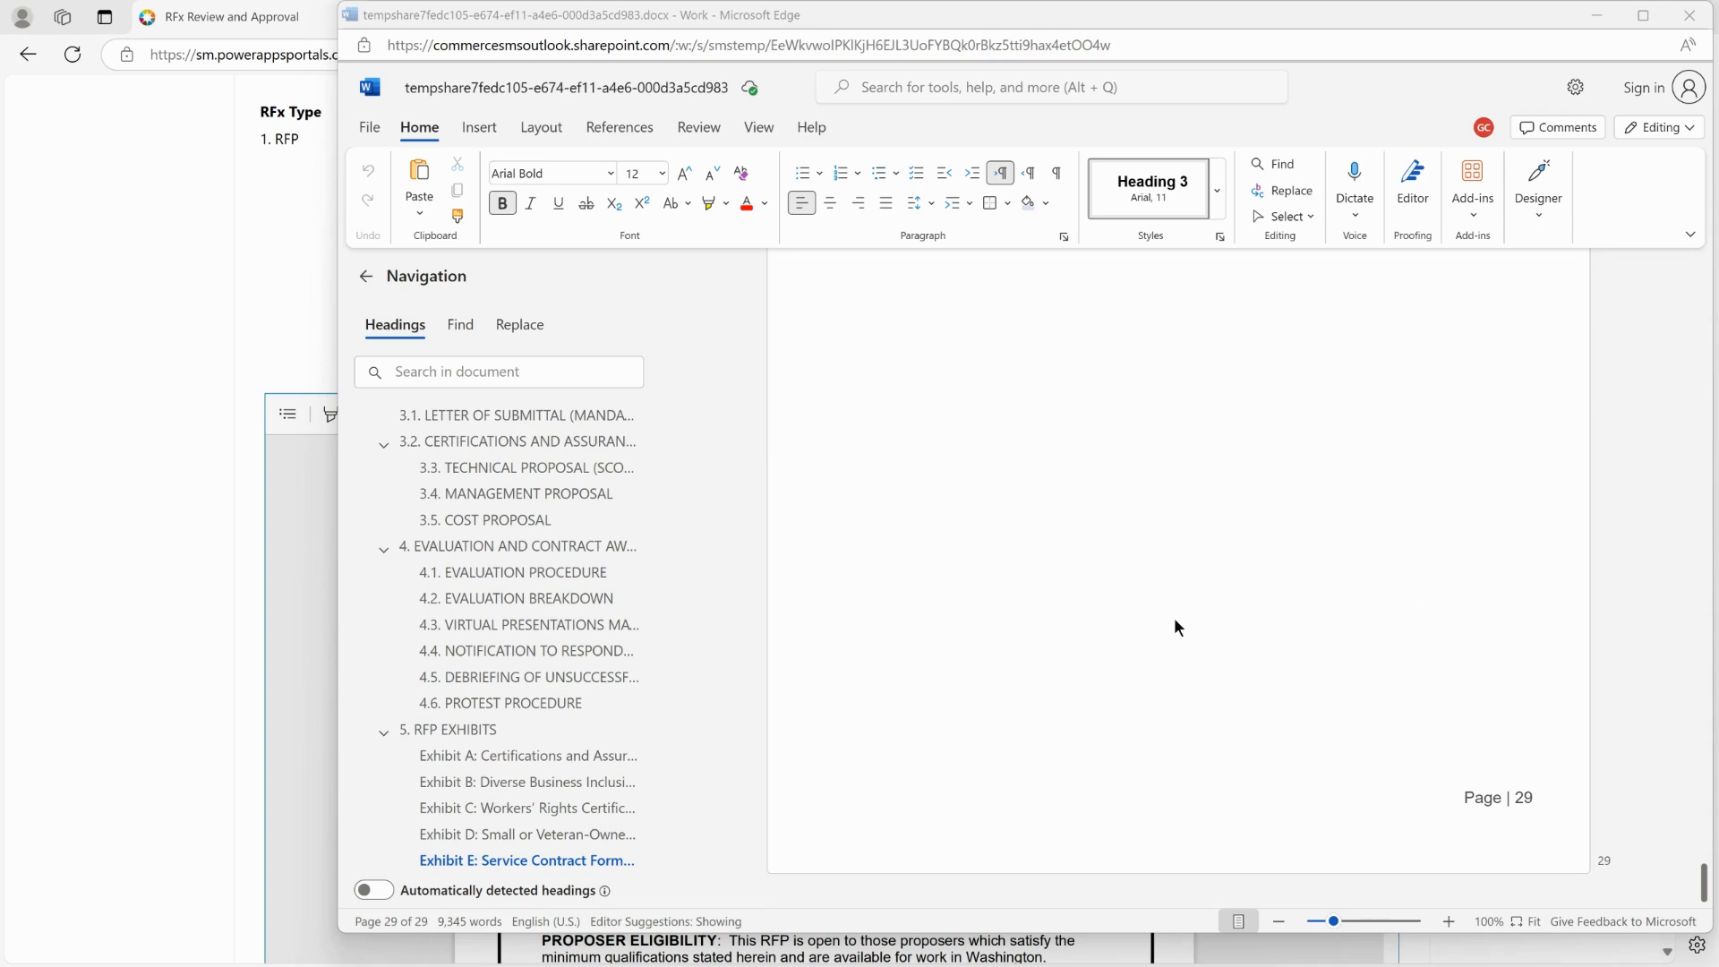
pyautogui.scroll(4, 1149, 631)
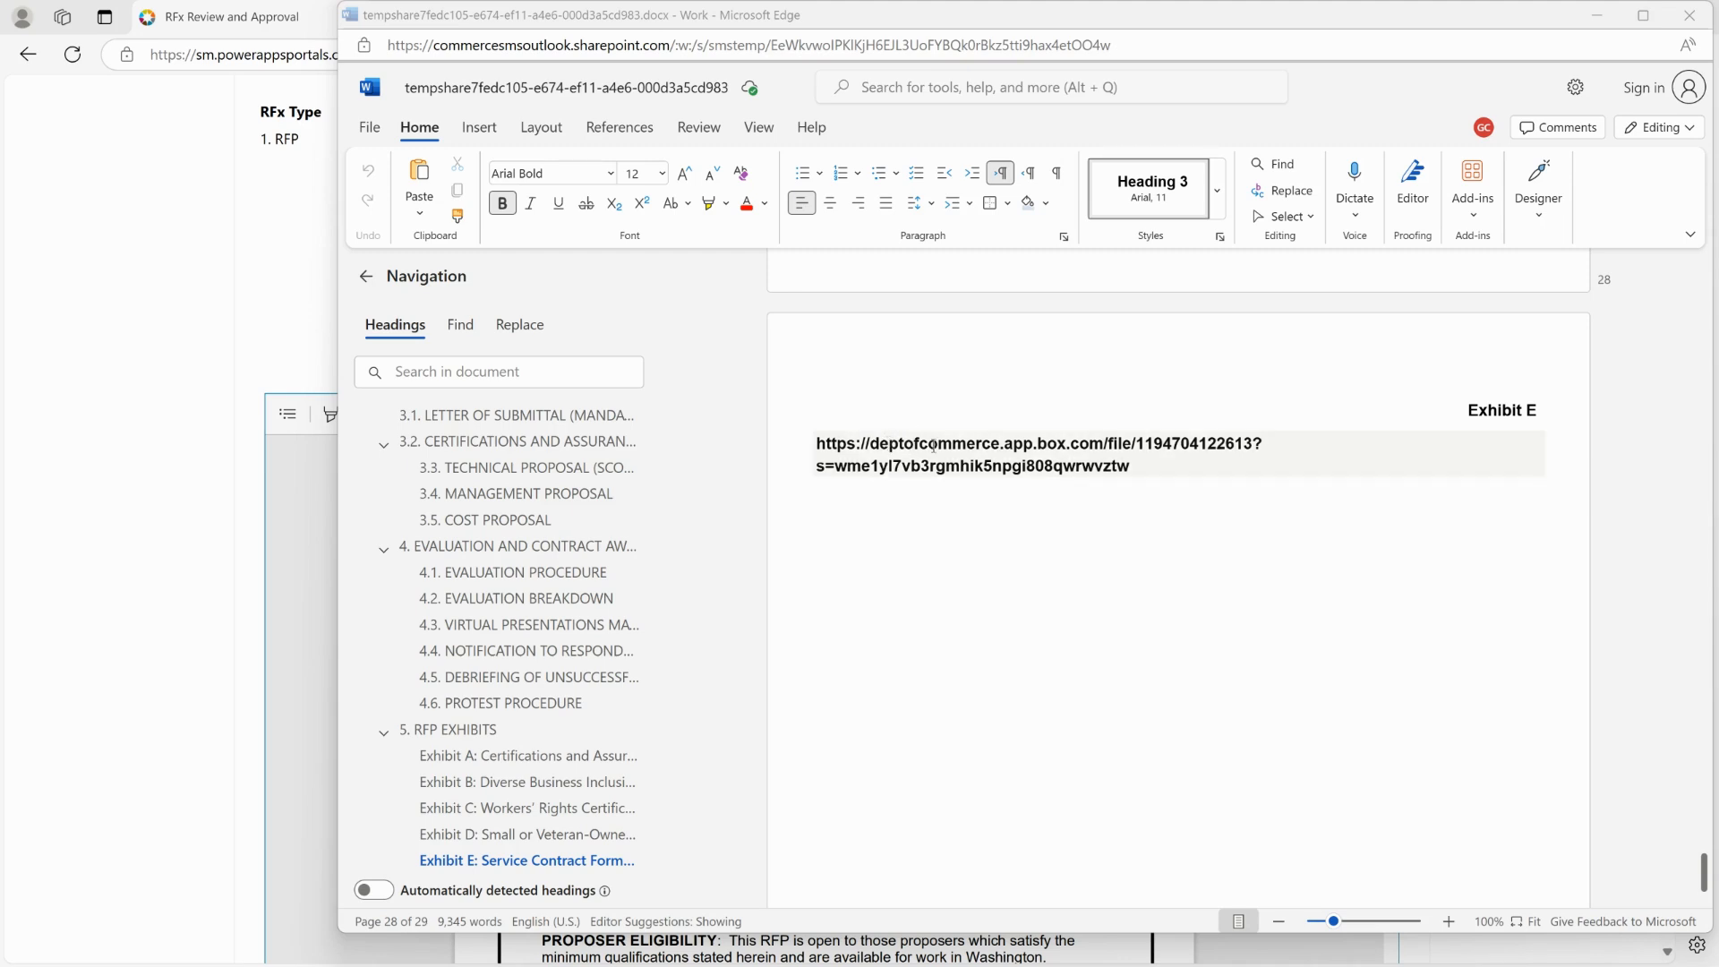
pyautogui.click(1681, 16)
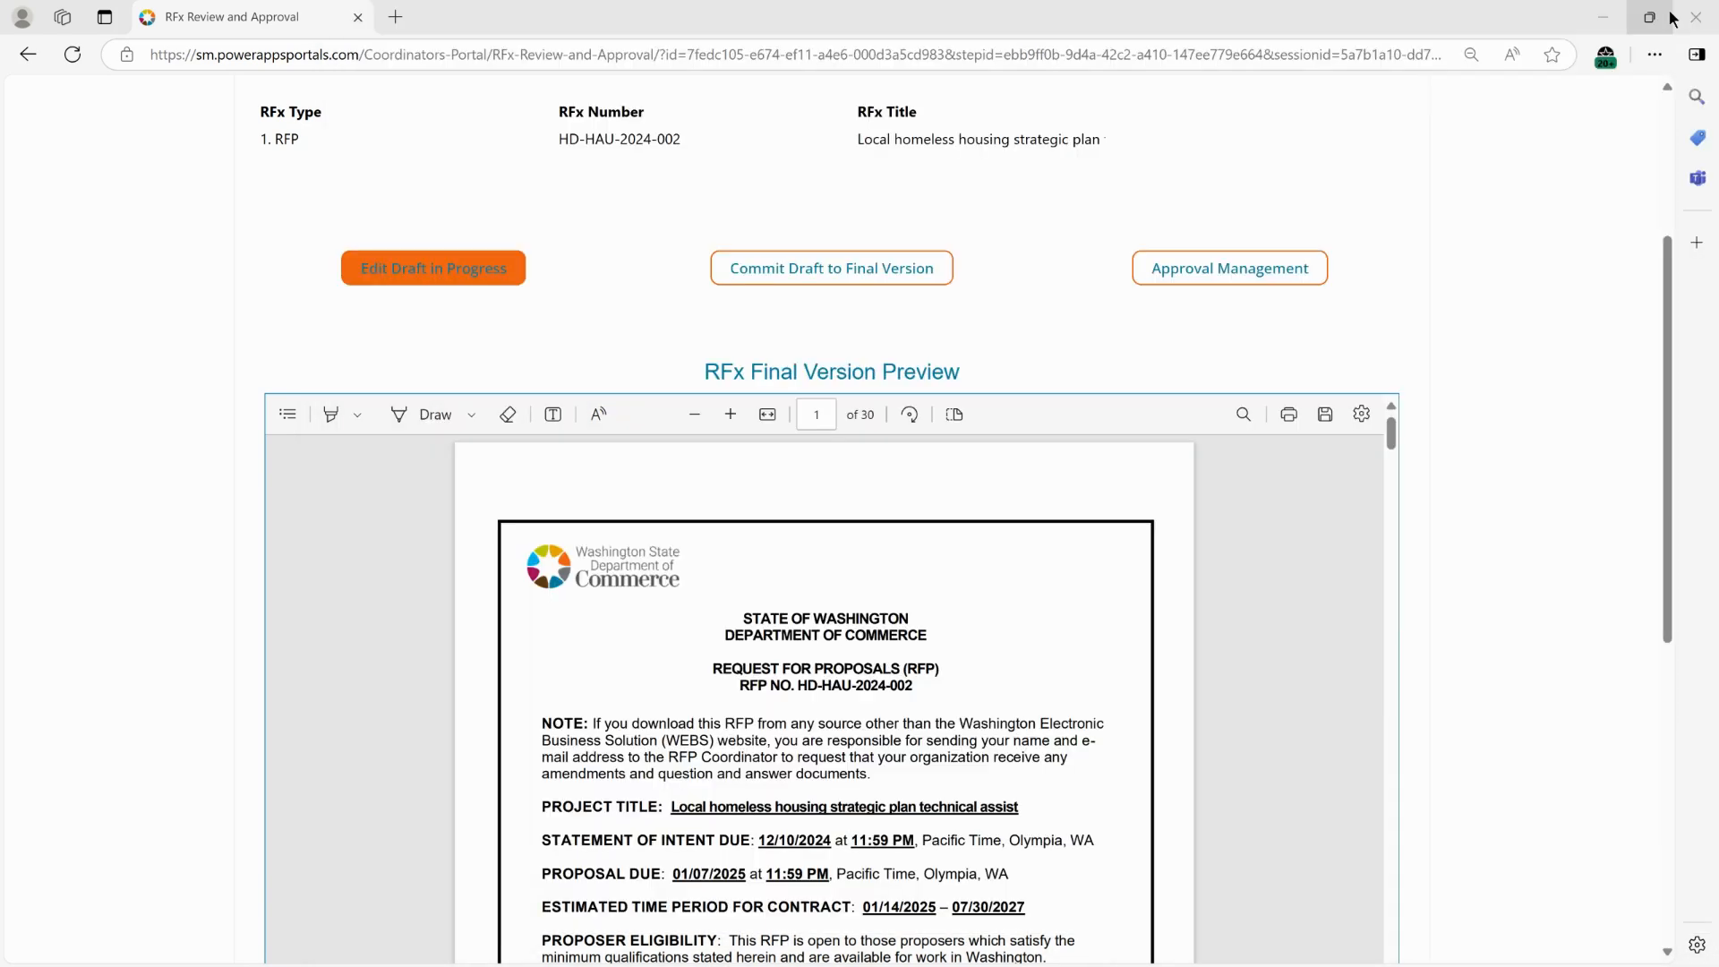
# Commit the draft to the final version and review its Funding section and Exhibit E link in the preview.
pyautogui.click(842, 279)
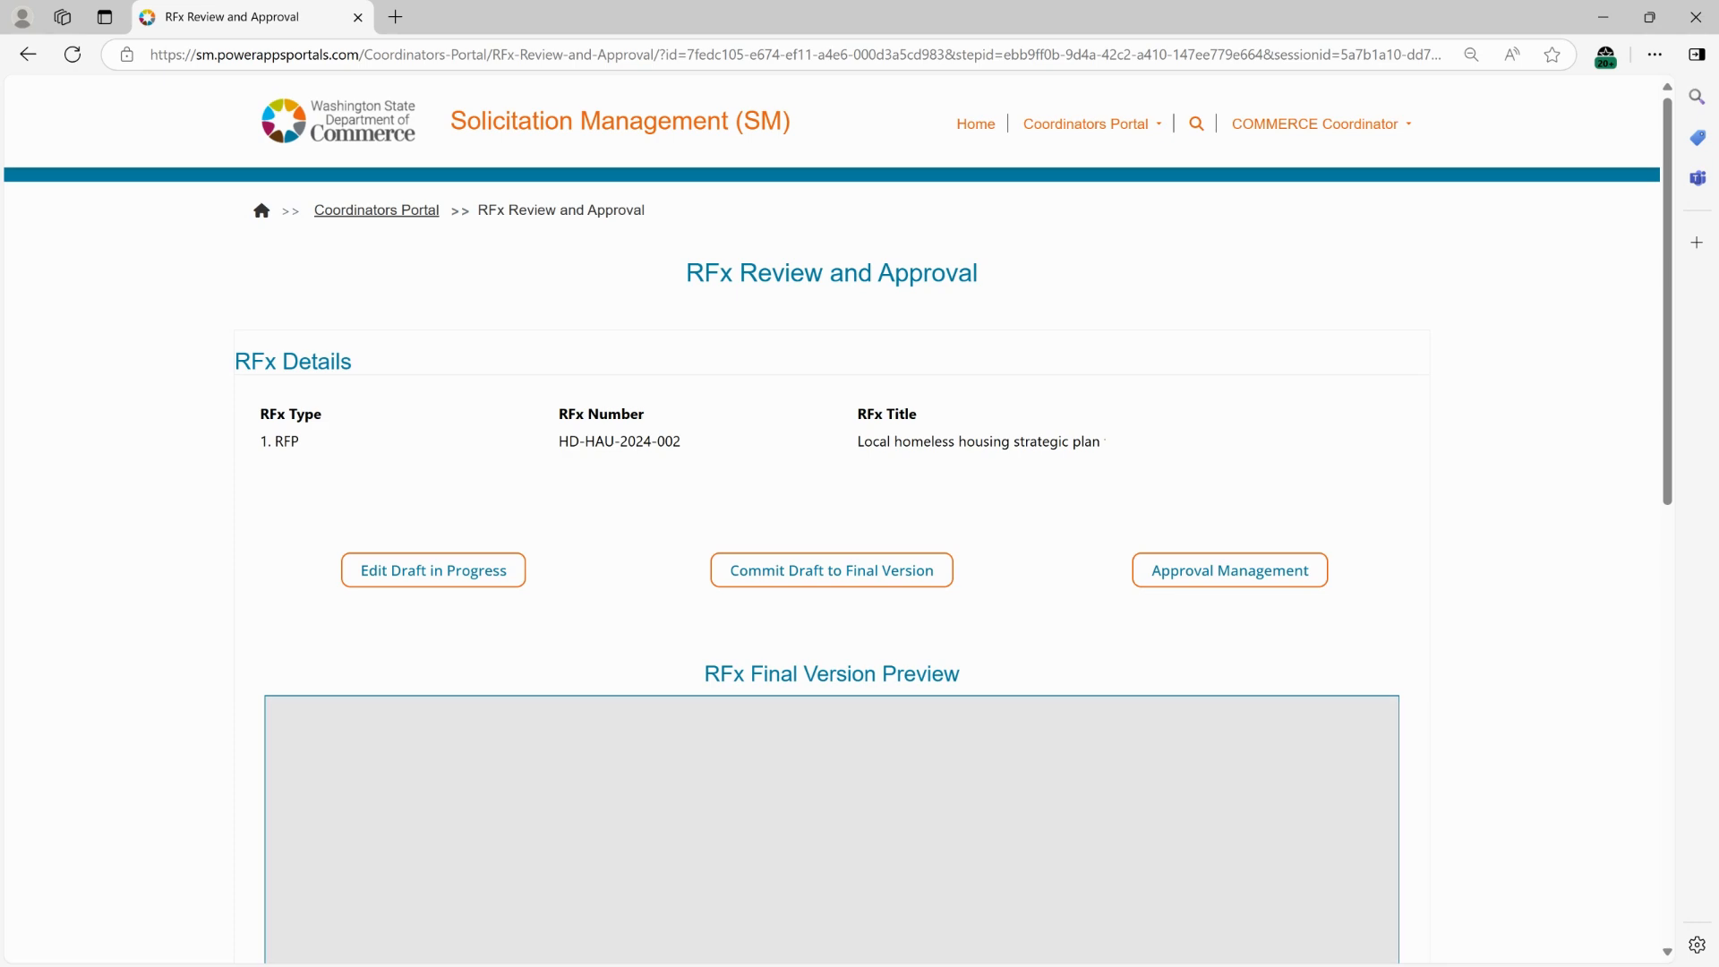
pyautogui.scroll(-8, 1182, 444)
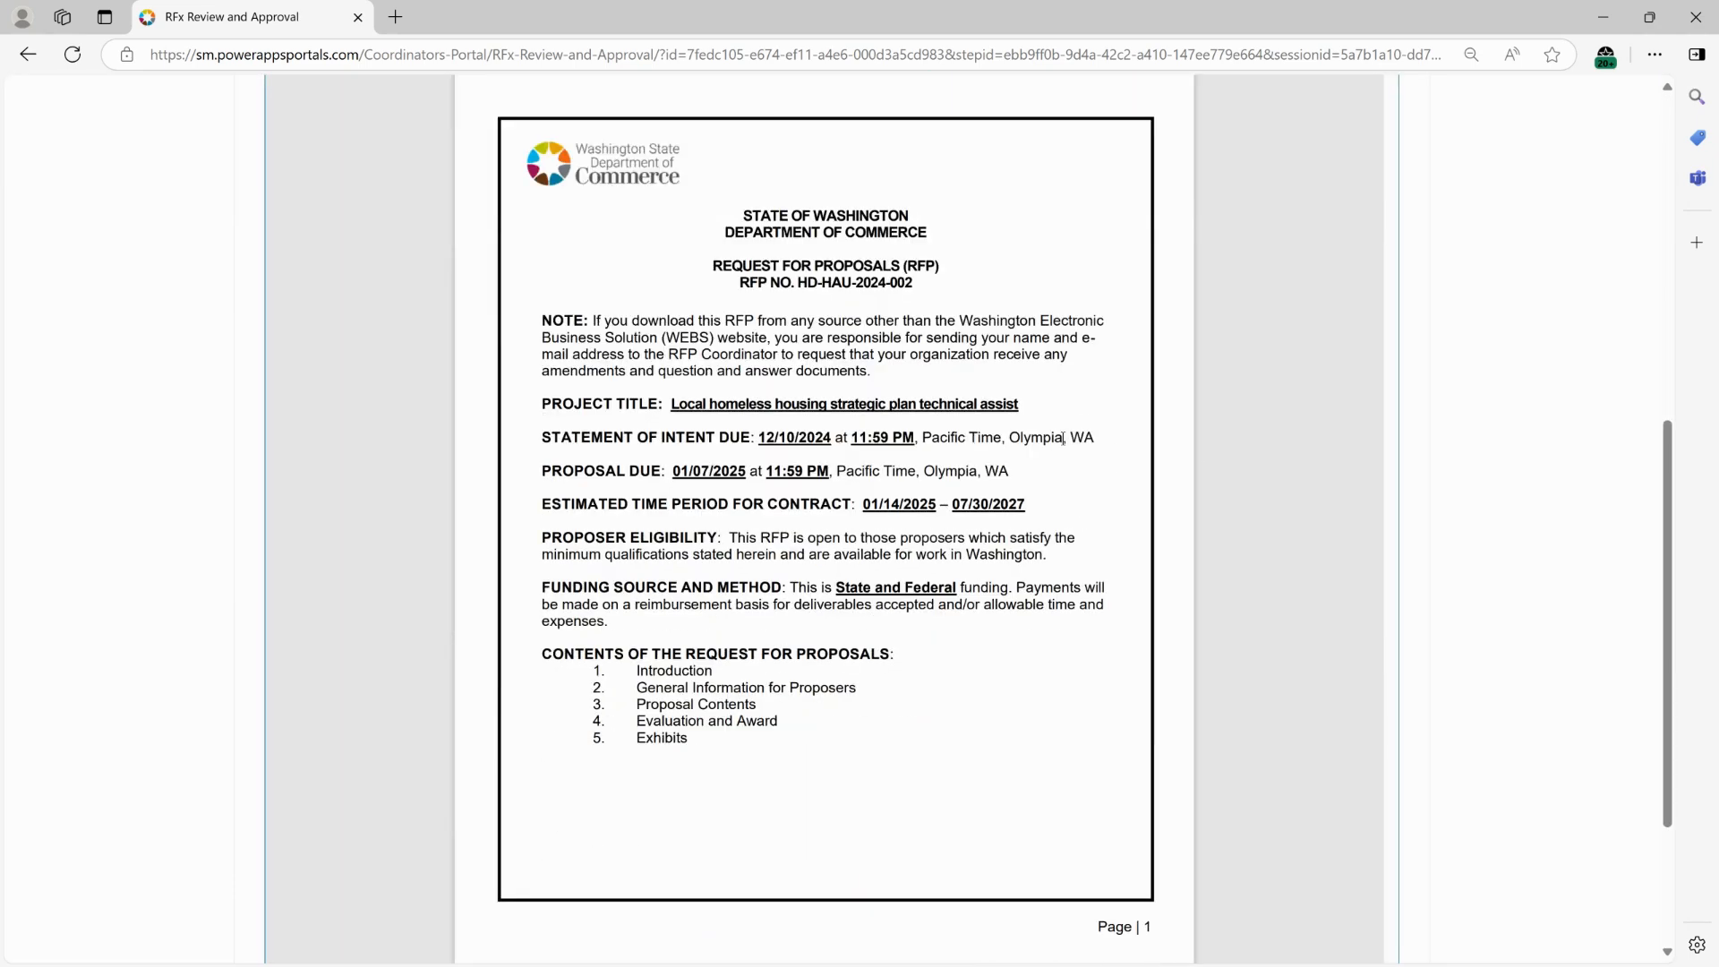
pyautogui.scroll(-10, 1068, 443)
pyautogui.scroll(-15, 1070, 453)
pyautogui.scroll(-15, 1062, 446)
pyautogui.scroll(-9, 1059, 447)
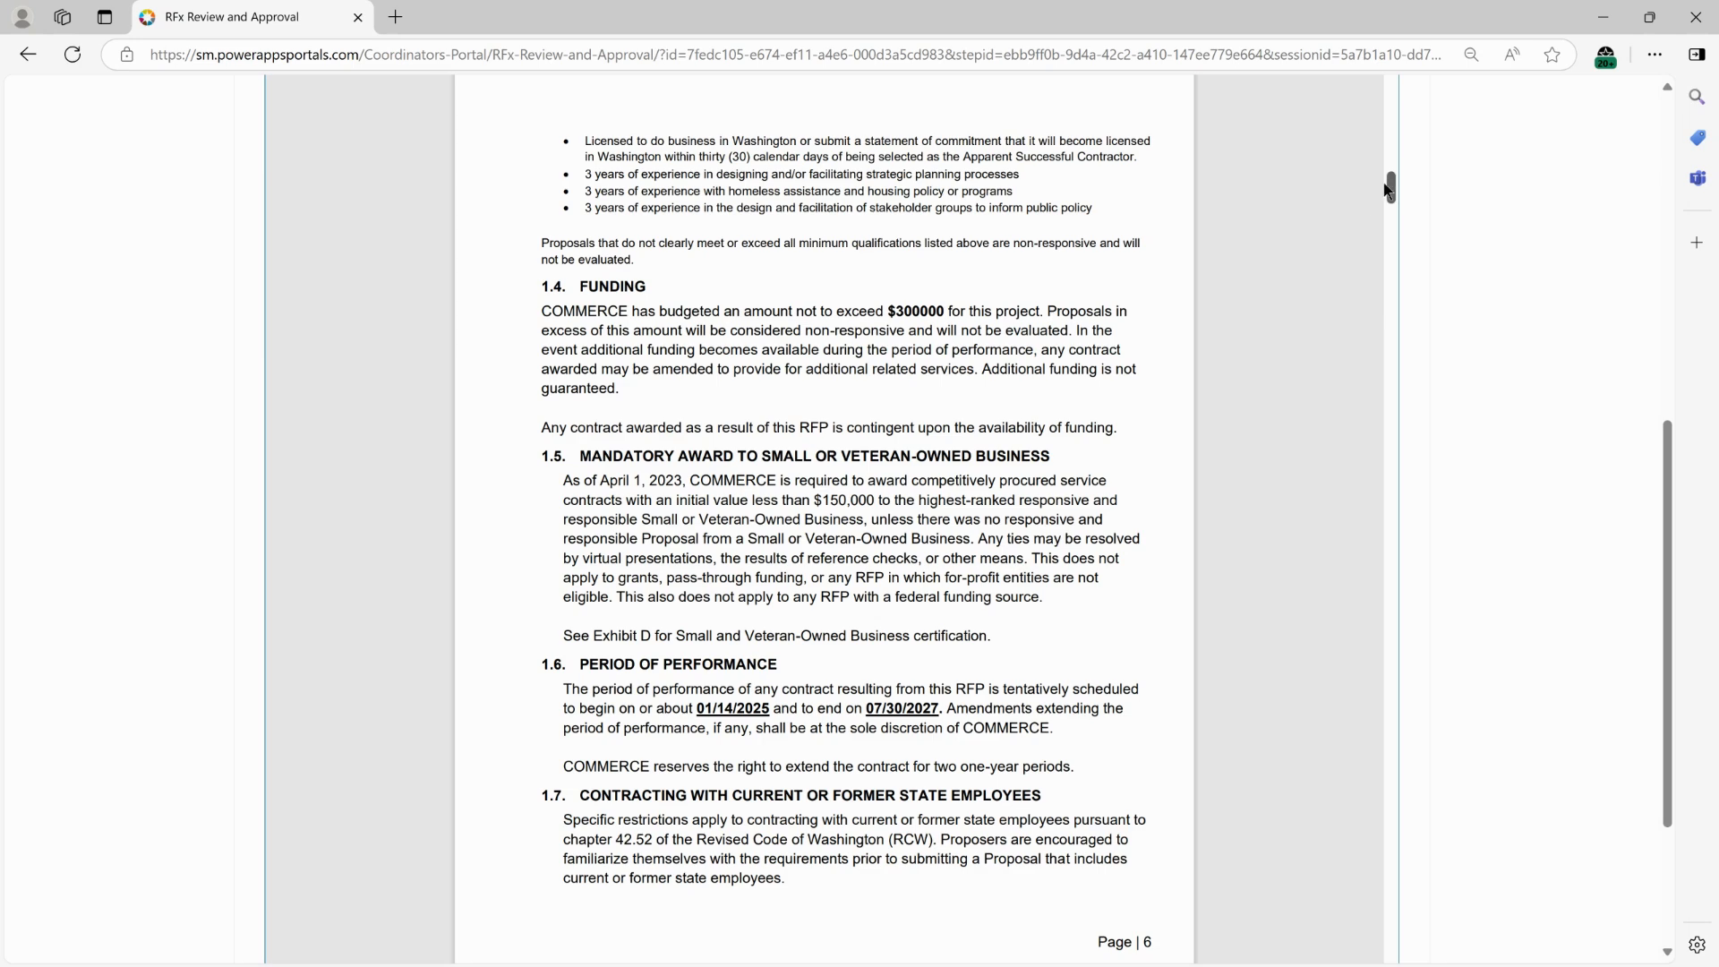
pyautogui.moveTo(1390, 188); pyautogui.dragTo(1391, 944)
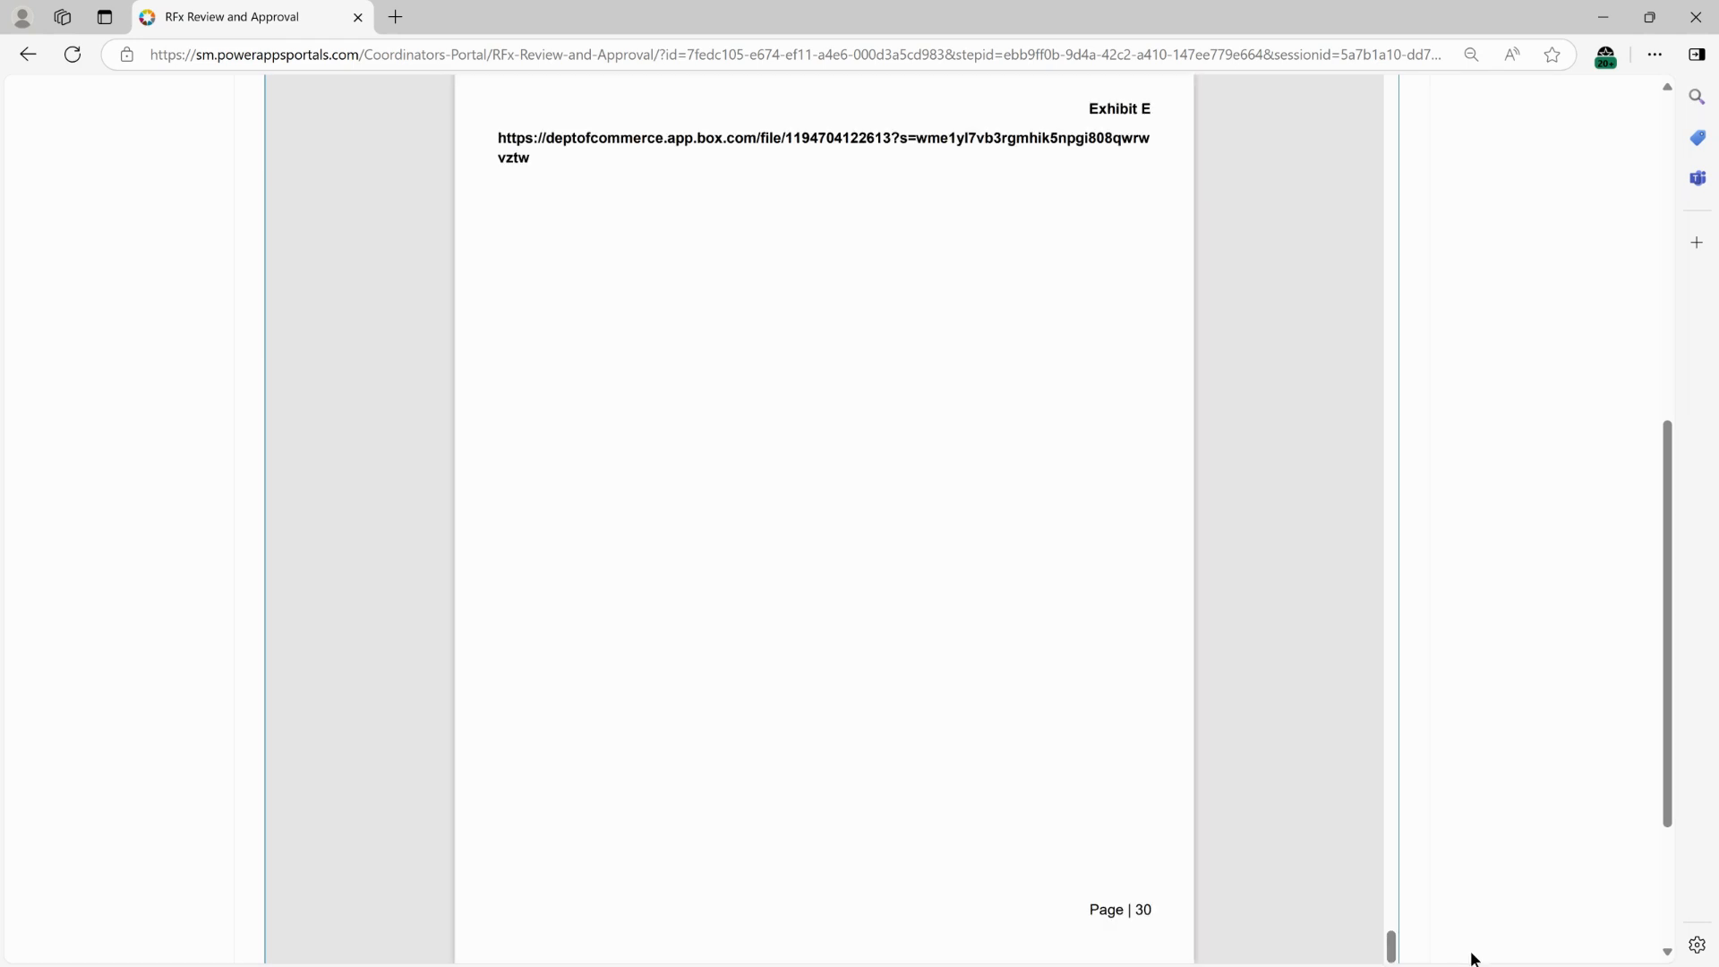
pyautogui.scroll(1, 834, 454)
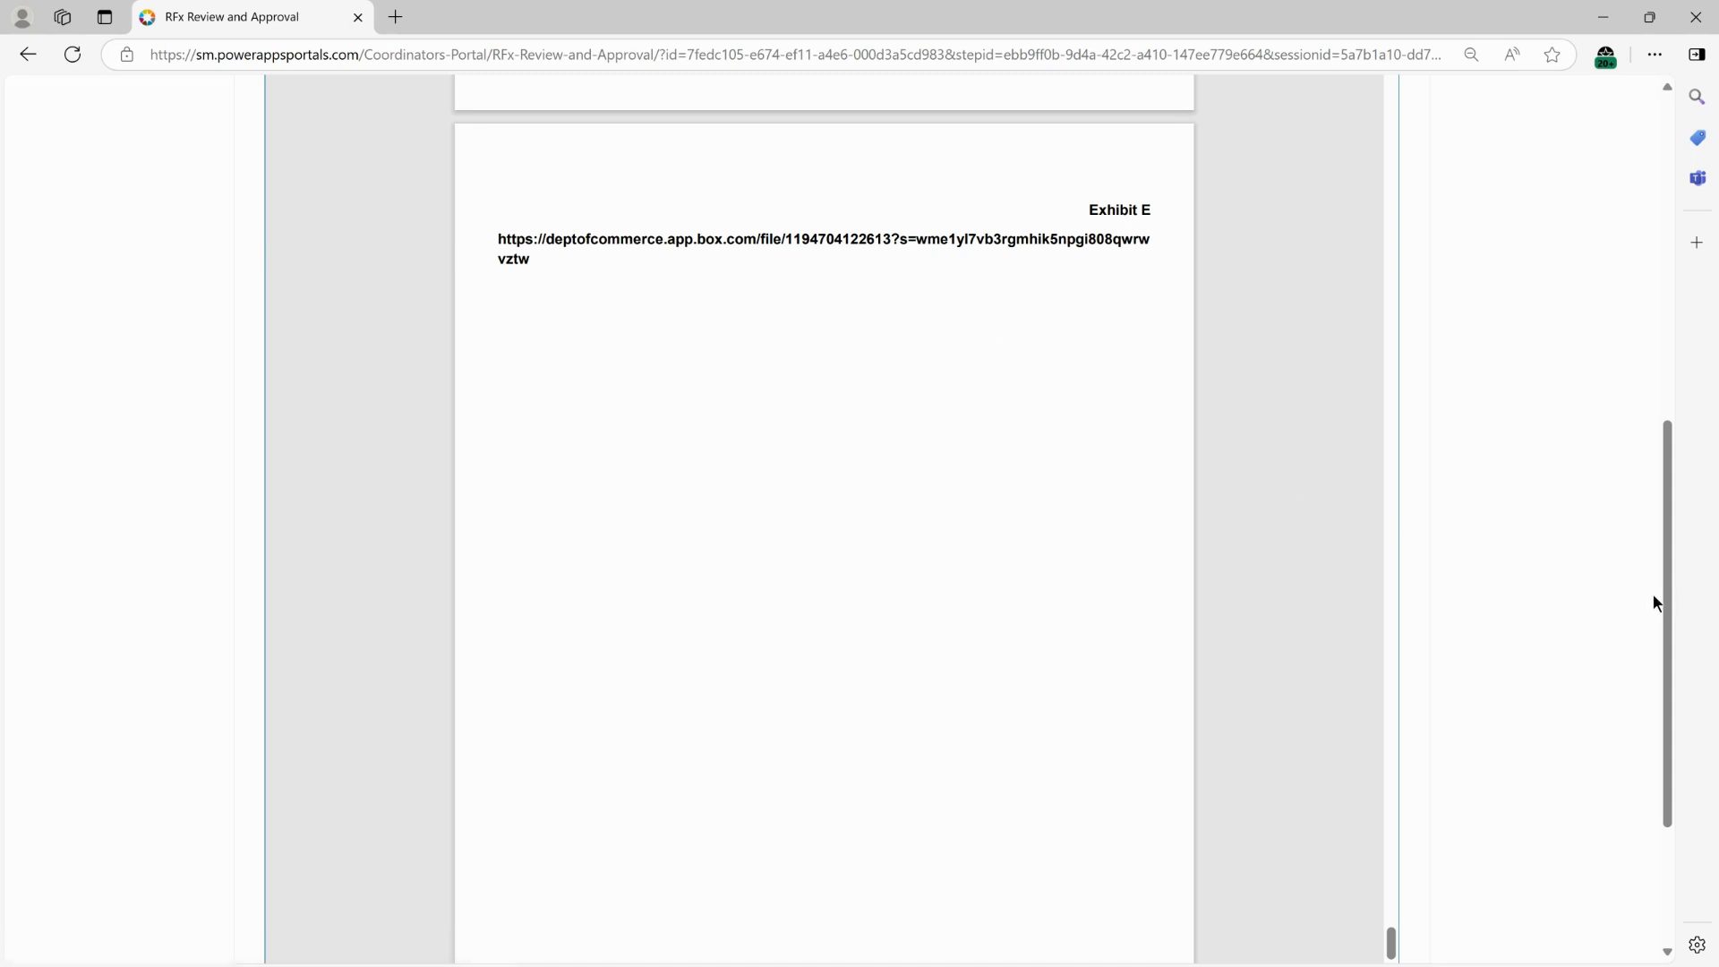
pyautogui.scroll(7, 1442, 453)
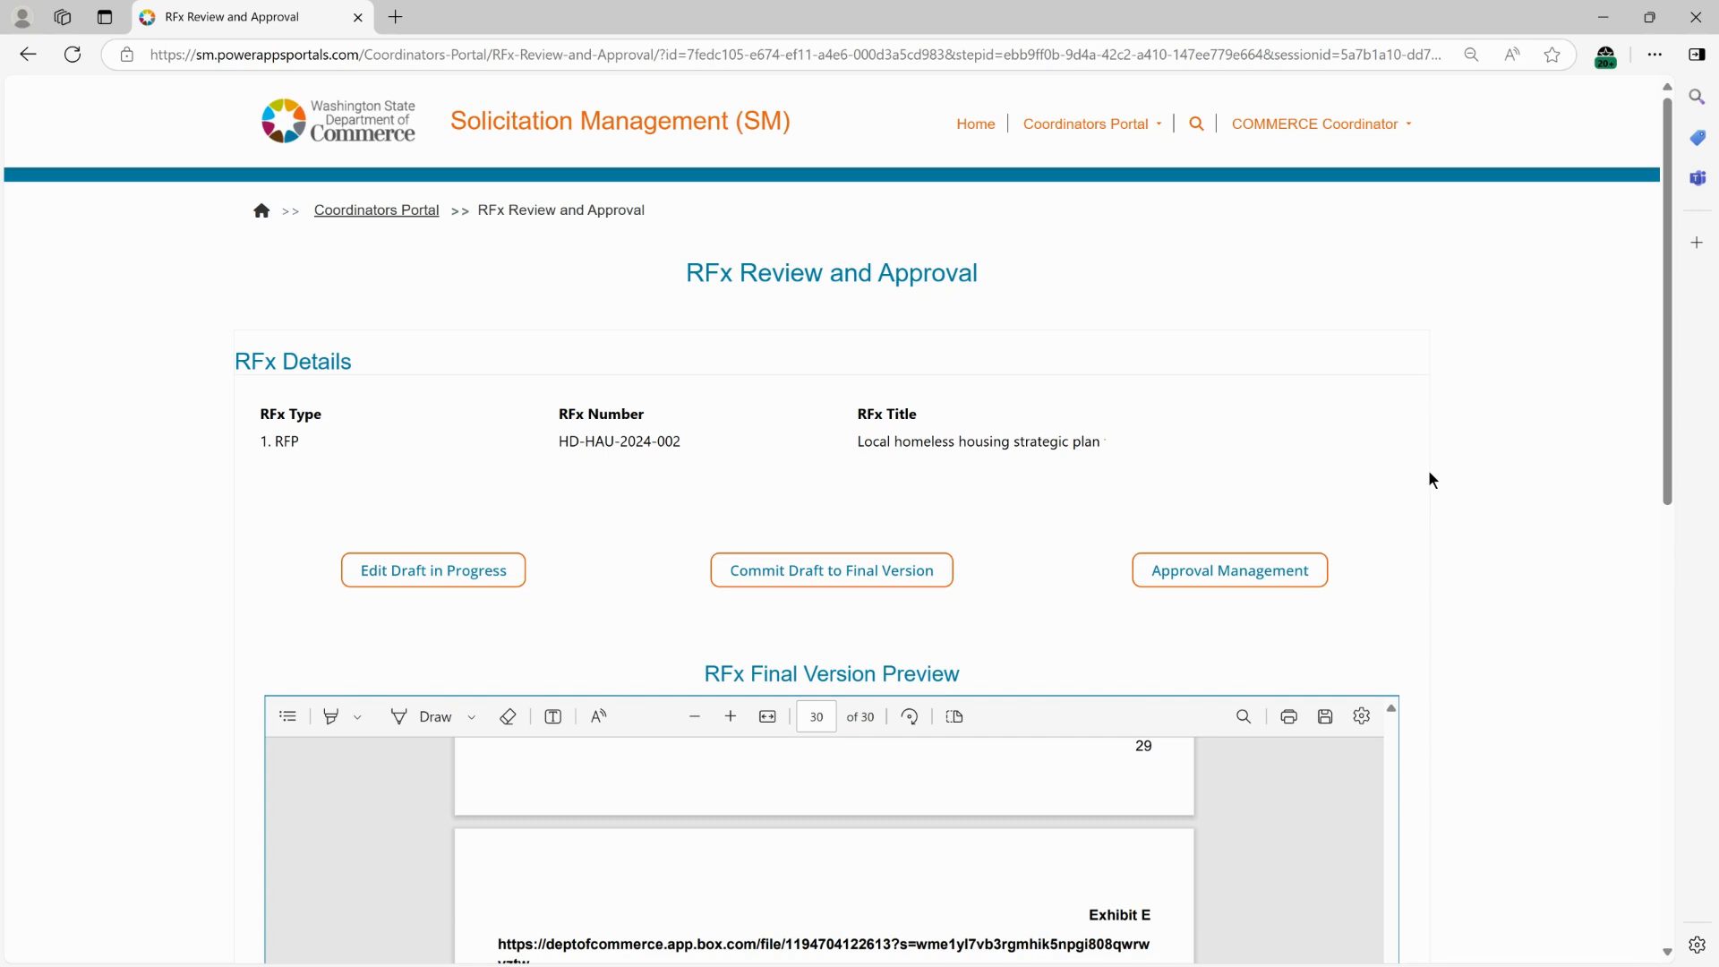
# Send an email reminder to the assigned approver from the RFx's Approval Management page.
pyautogui.click(1236, 573)
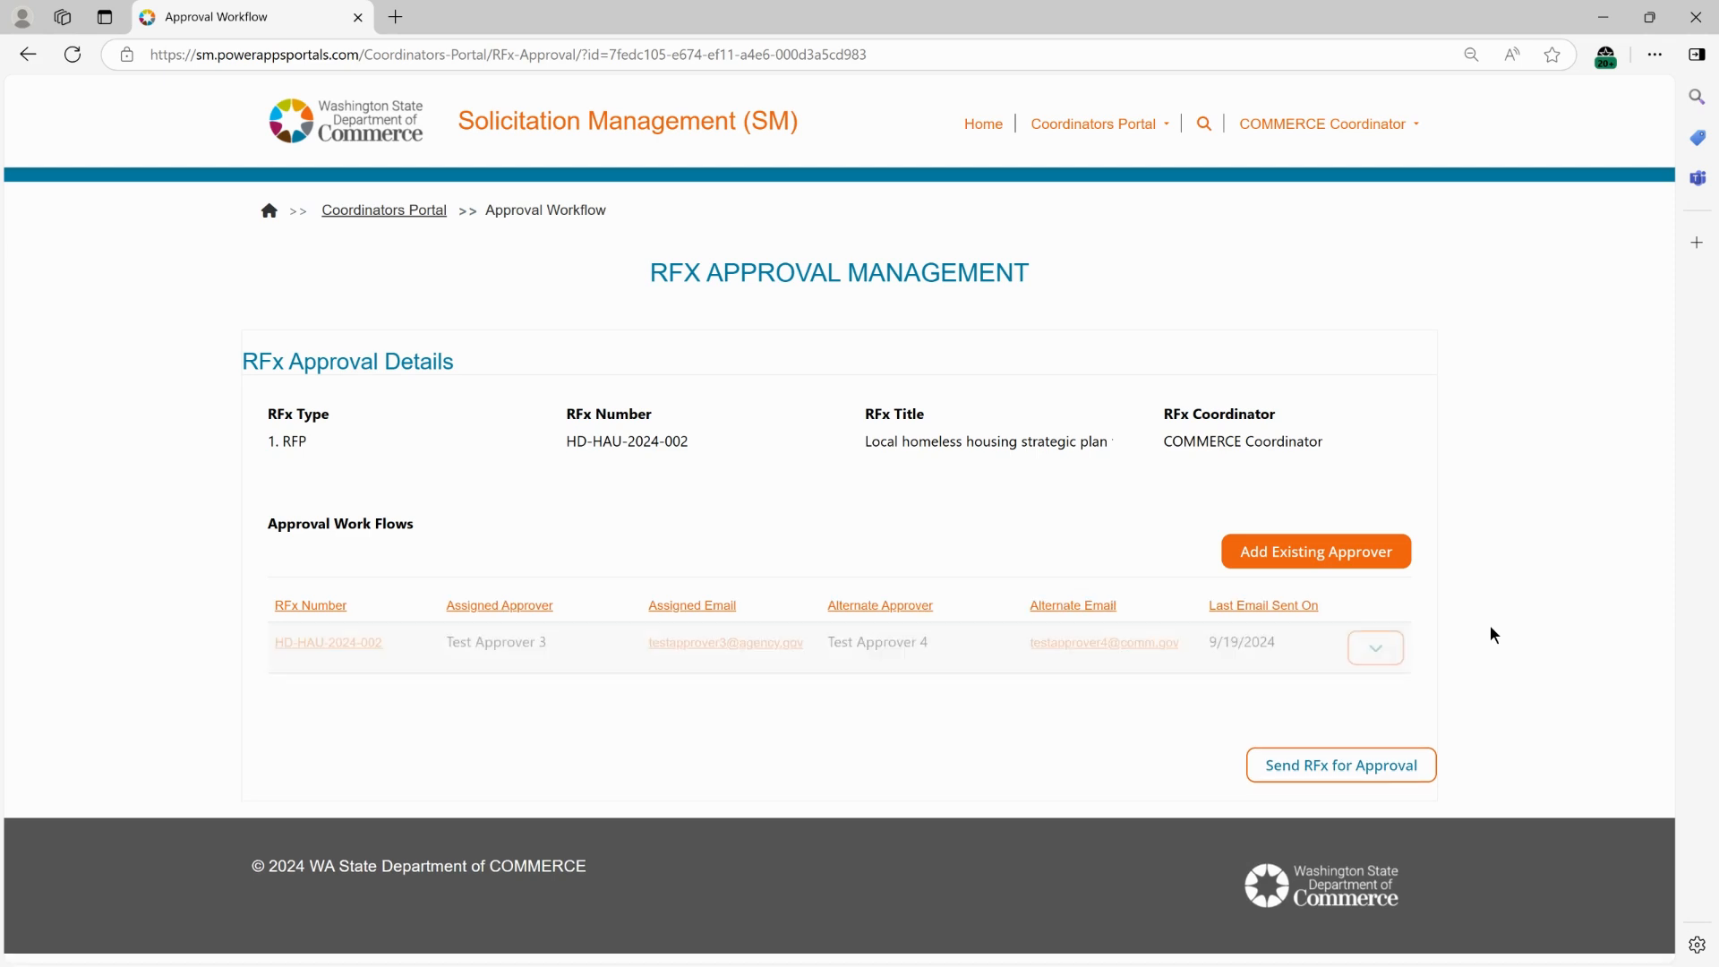
pyautogui.click(1377, 648)
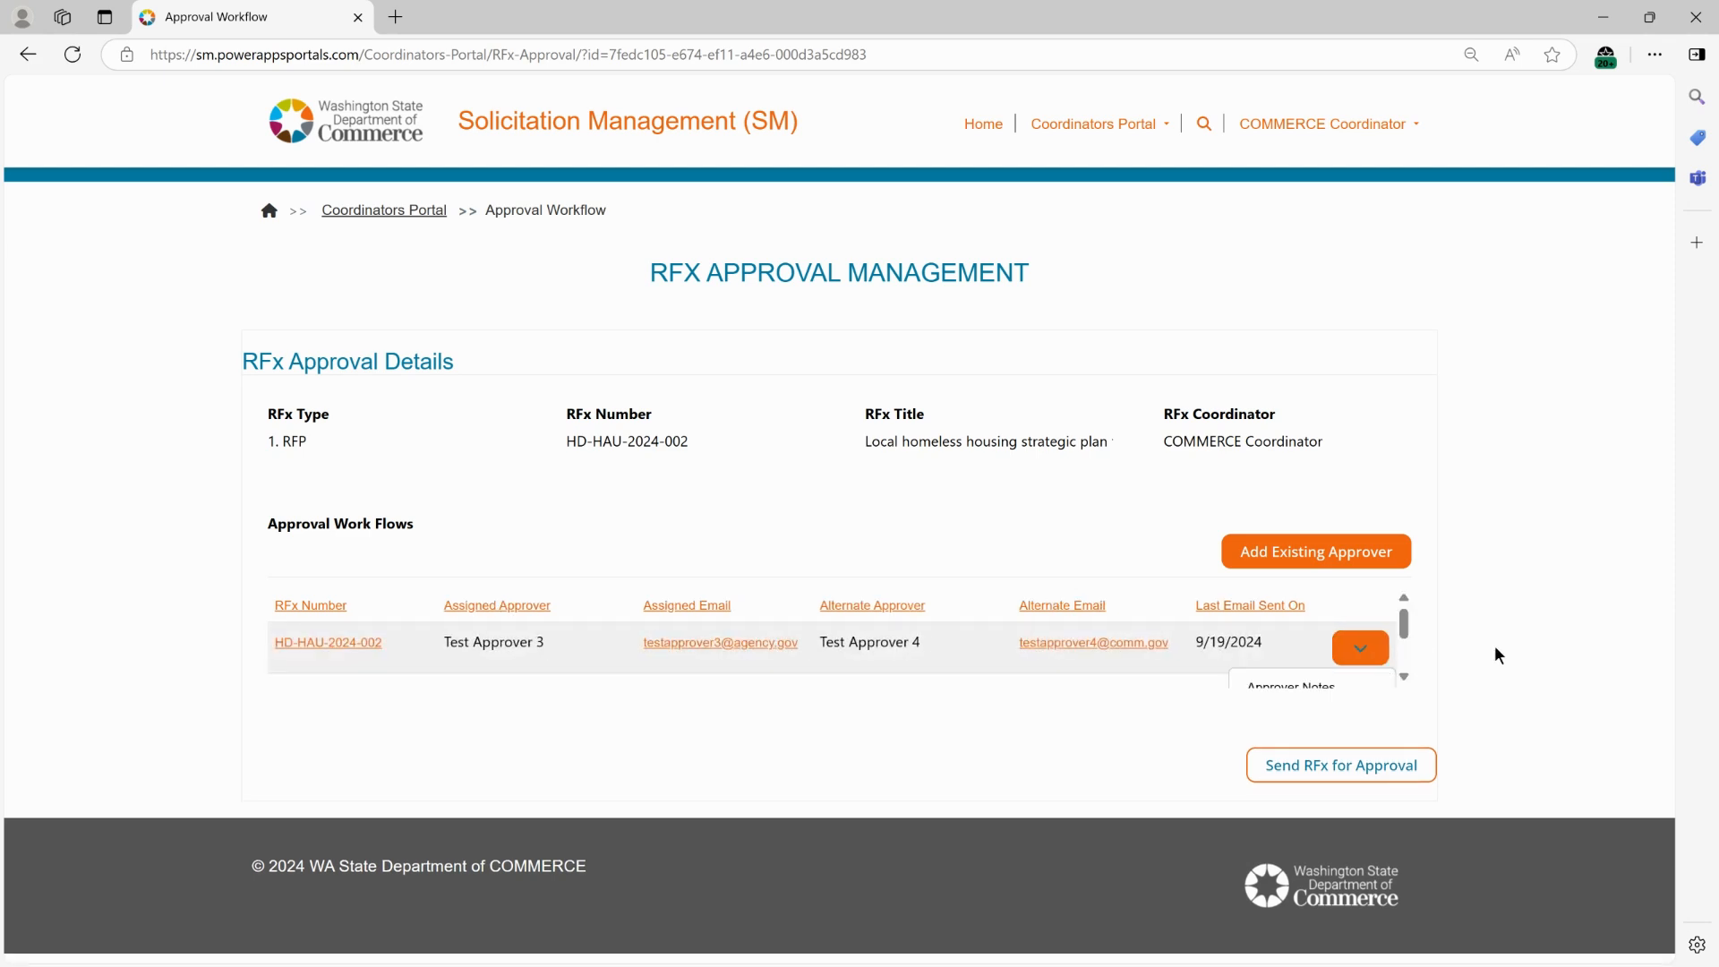
pyautogui.scroll(-2, 1397, 642)
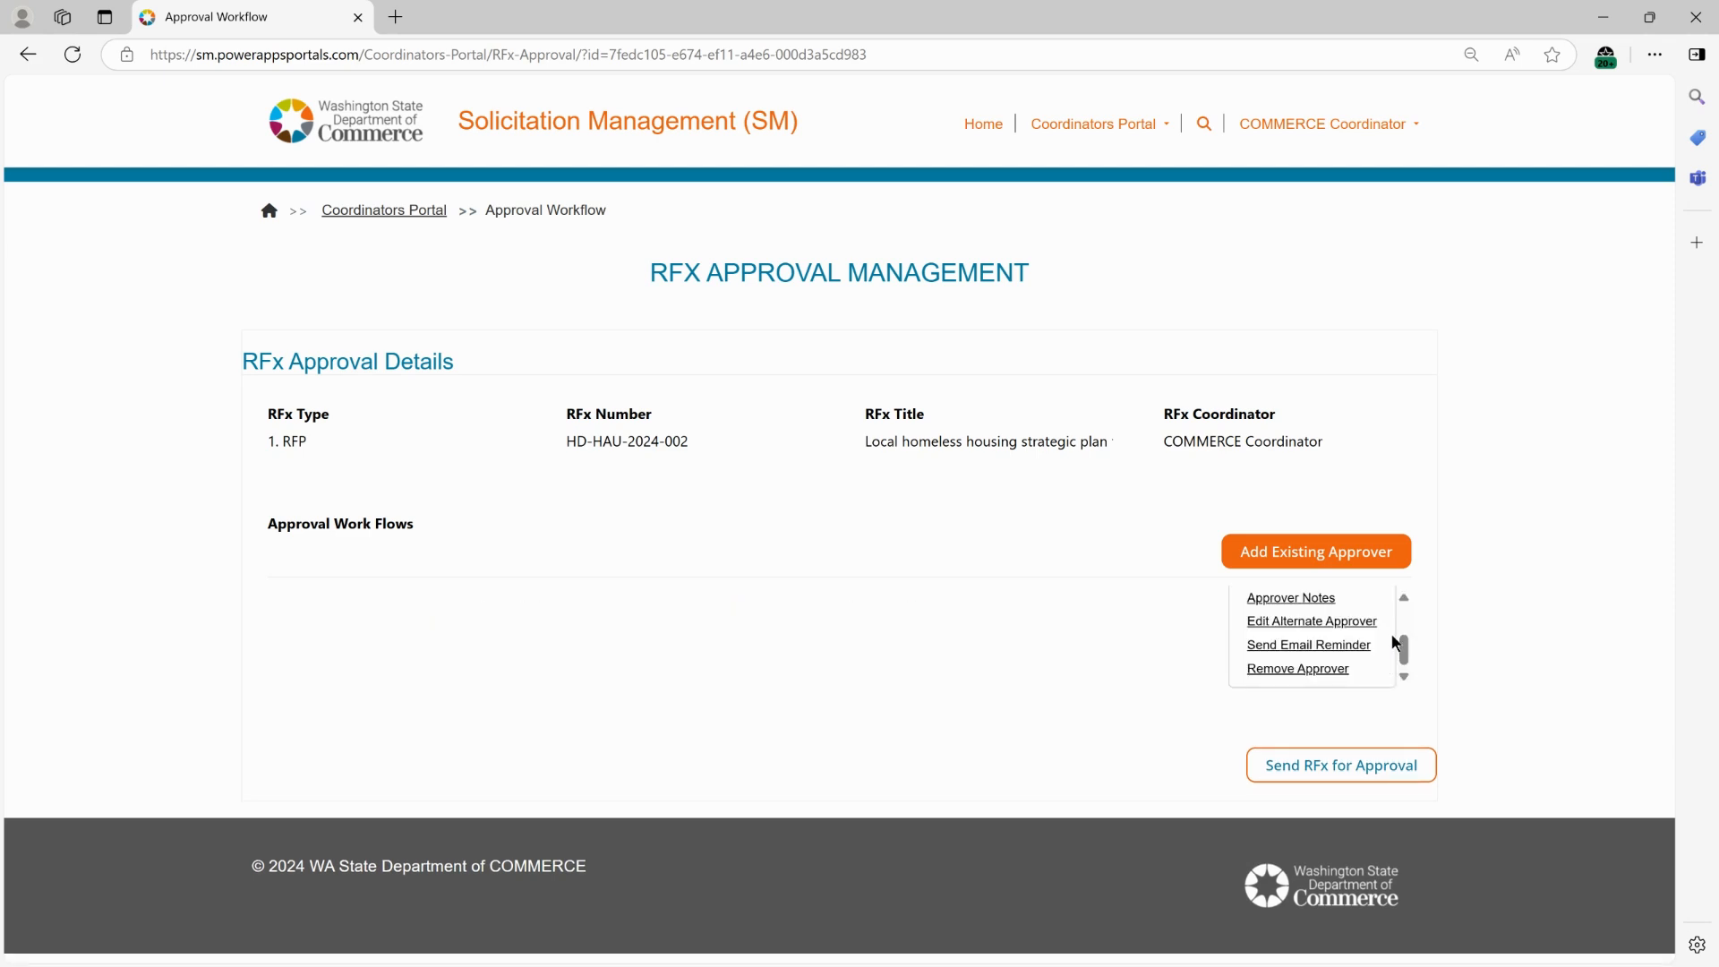
pyautogui.click(1327, 646)
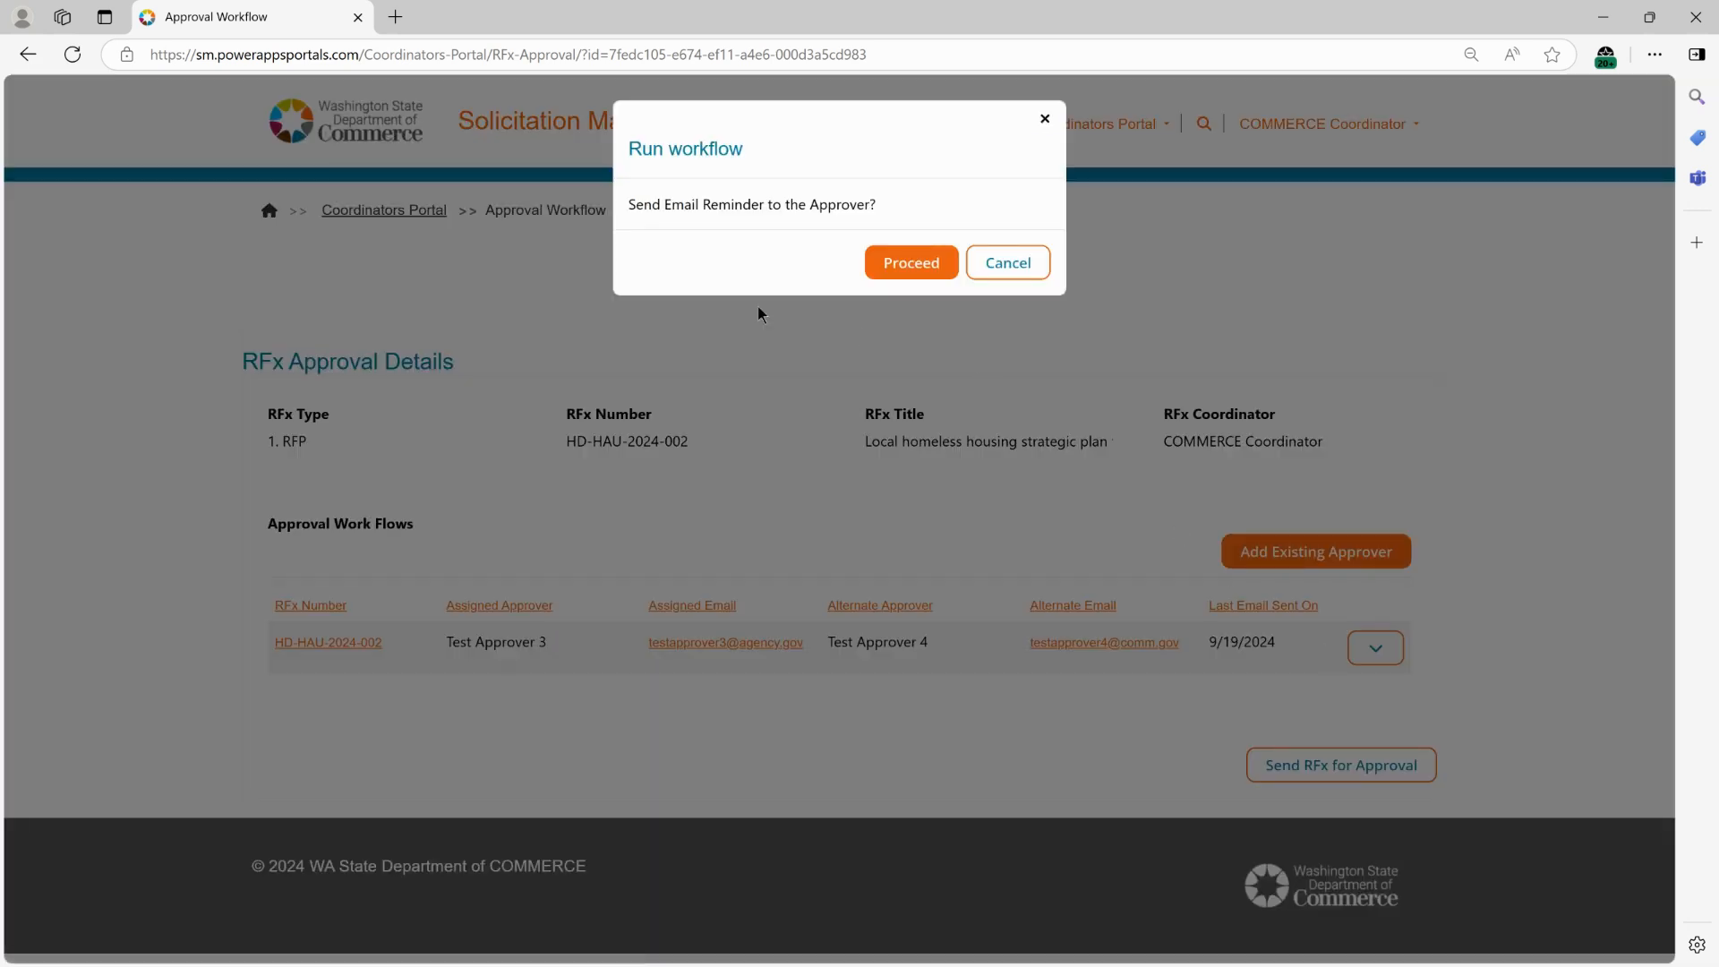
pyautogui.click(897, 273)
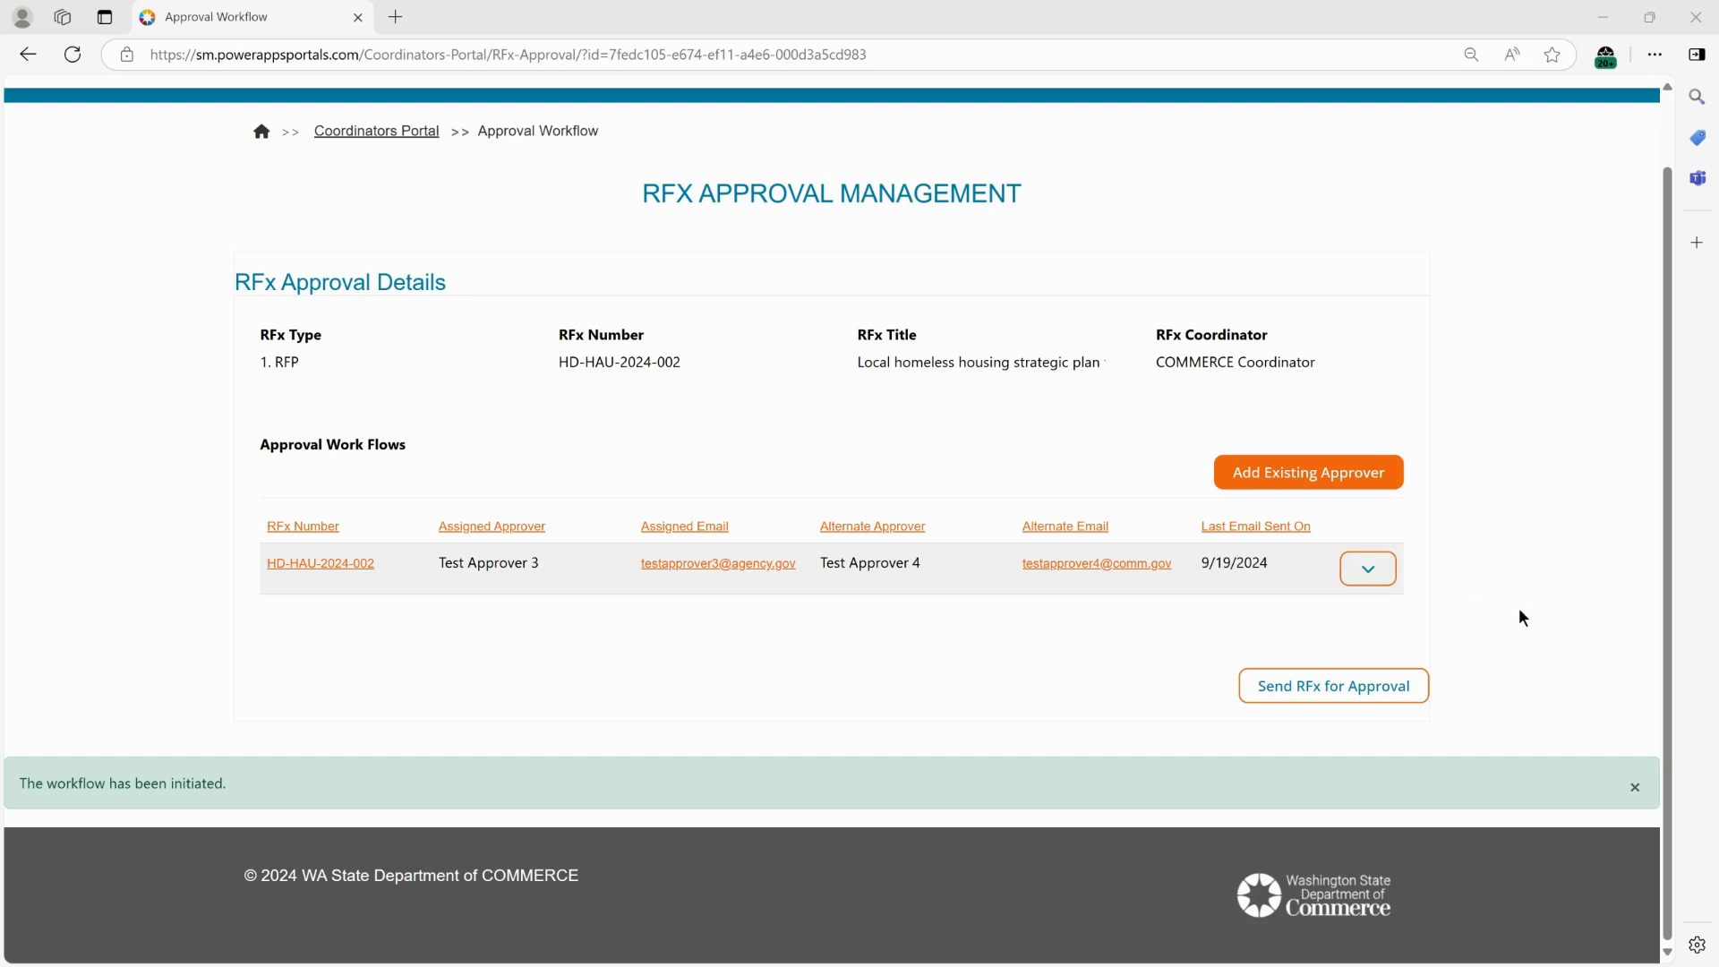
# Go to the RFx Approval Status page for this RFP through RFx Management.
pyautogui.scroll(2, 1521, 618)
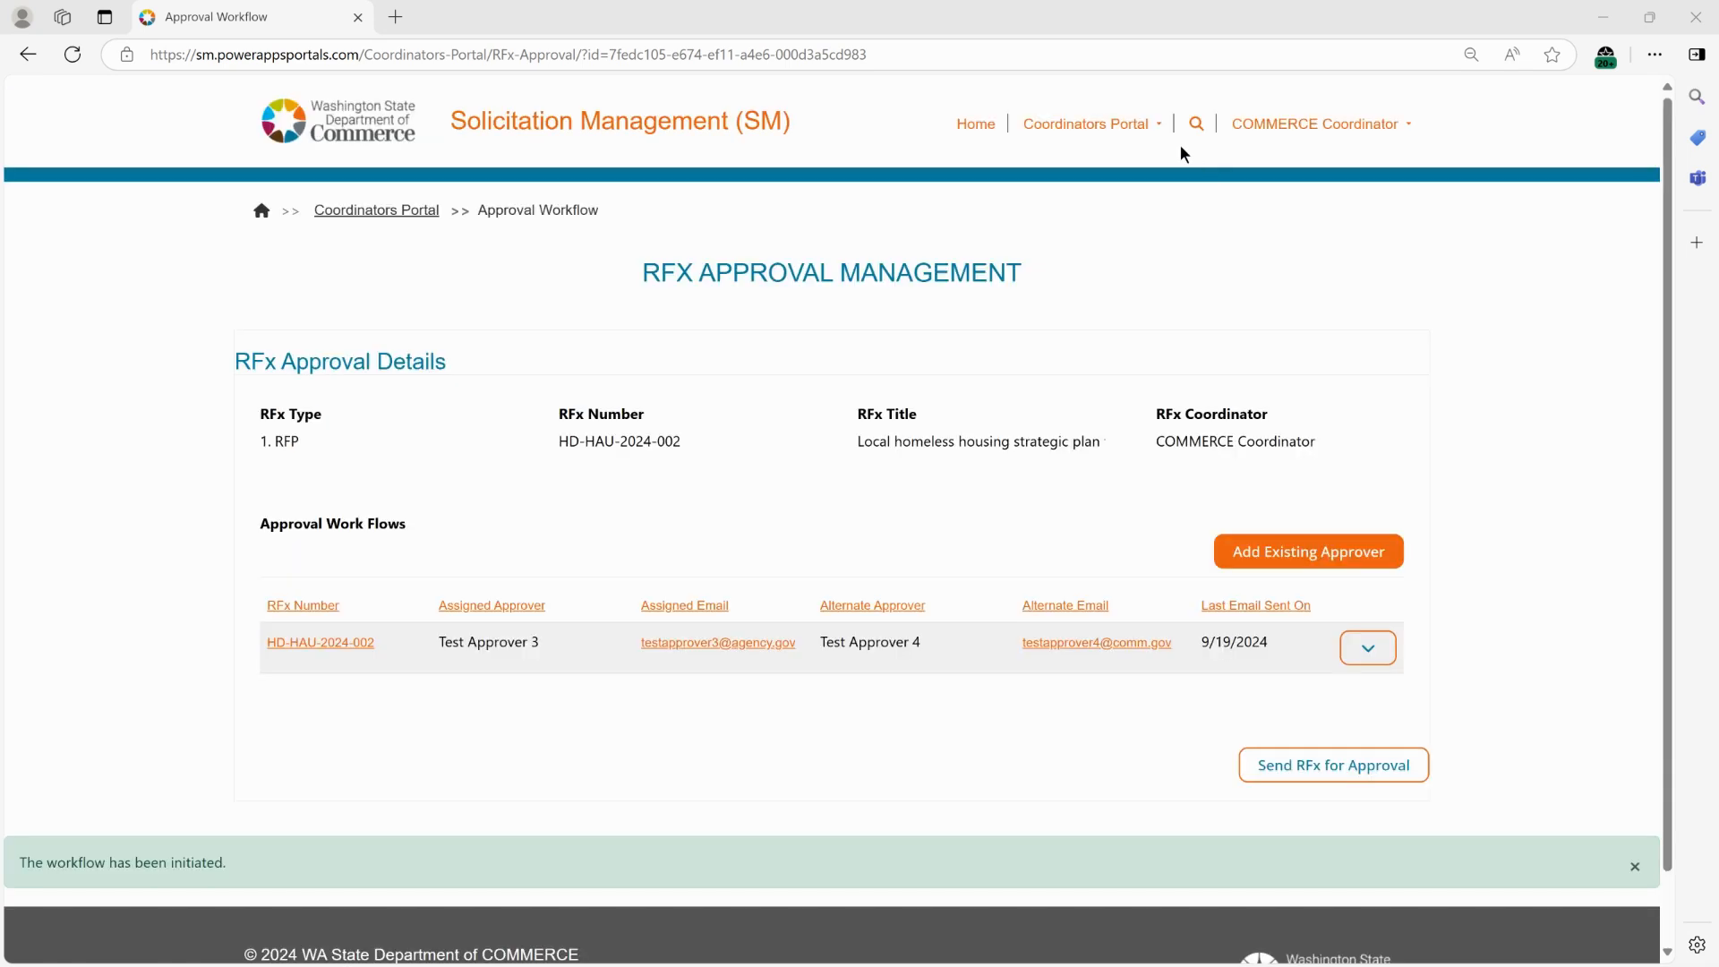
pyautogui.click(1117, 136)
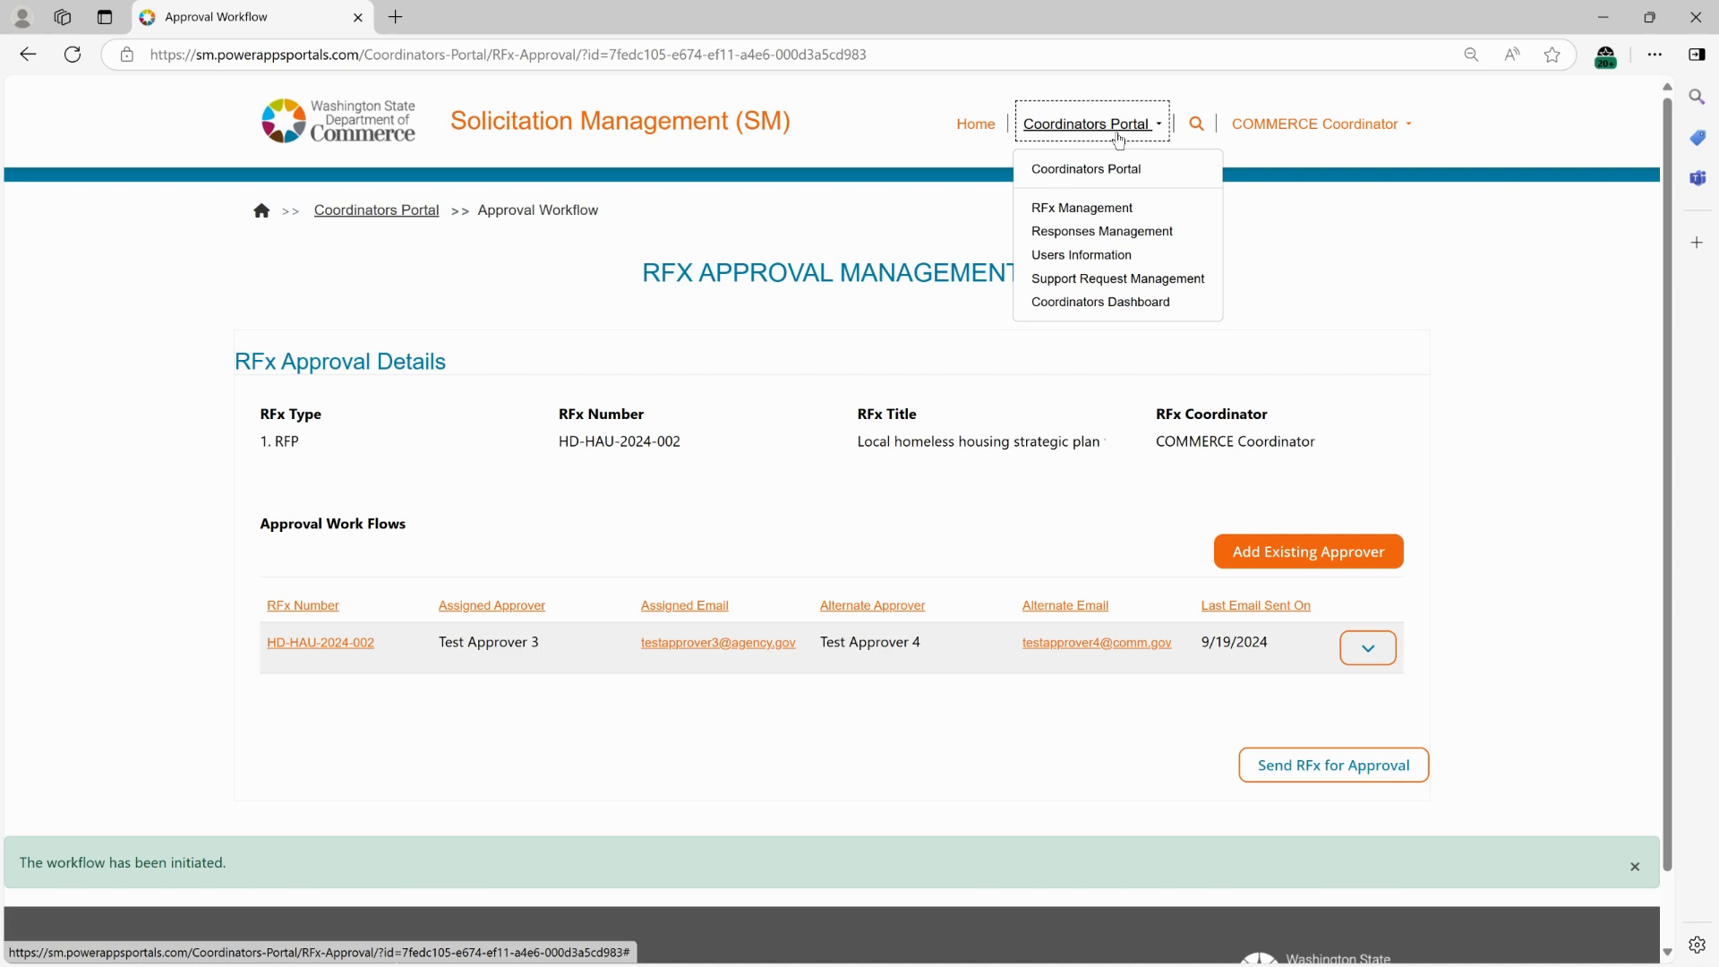
pyautogui.click(1102, 210)
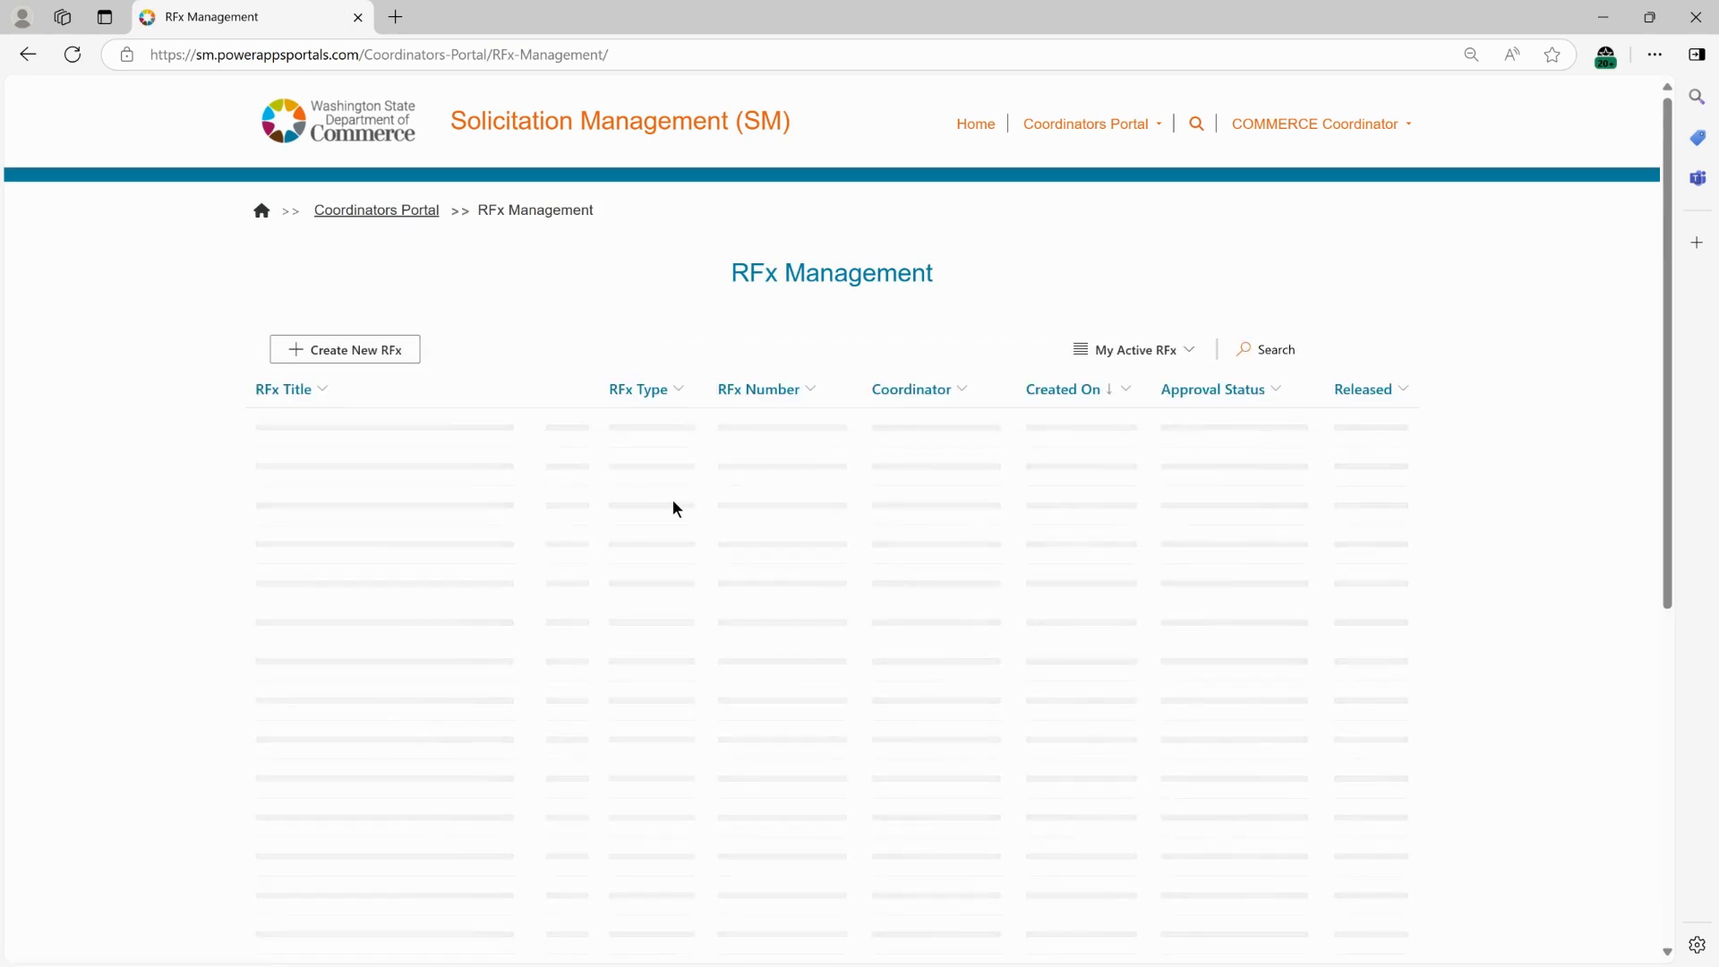
pyautogui.click(565, 430)
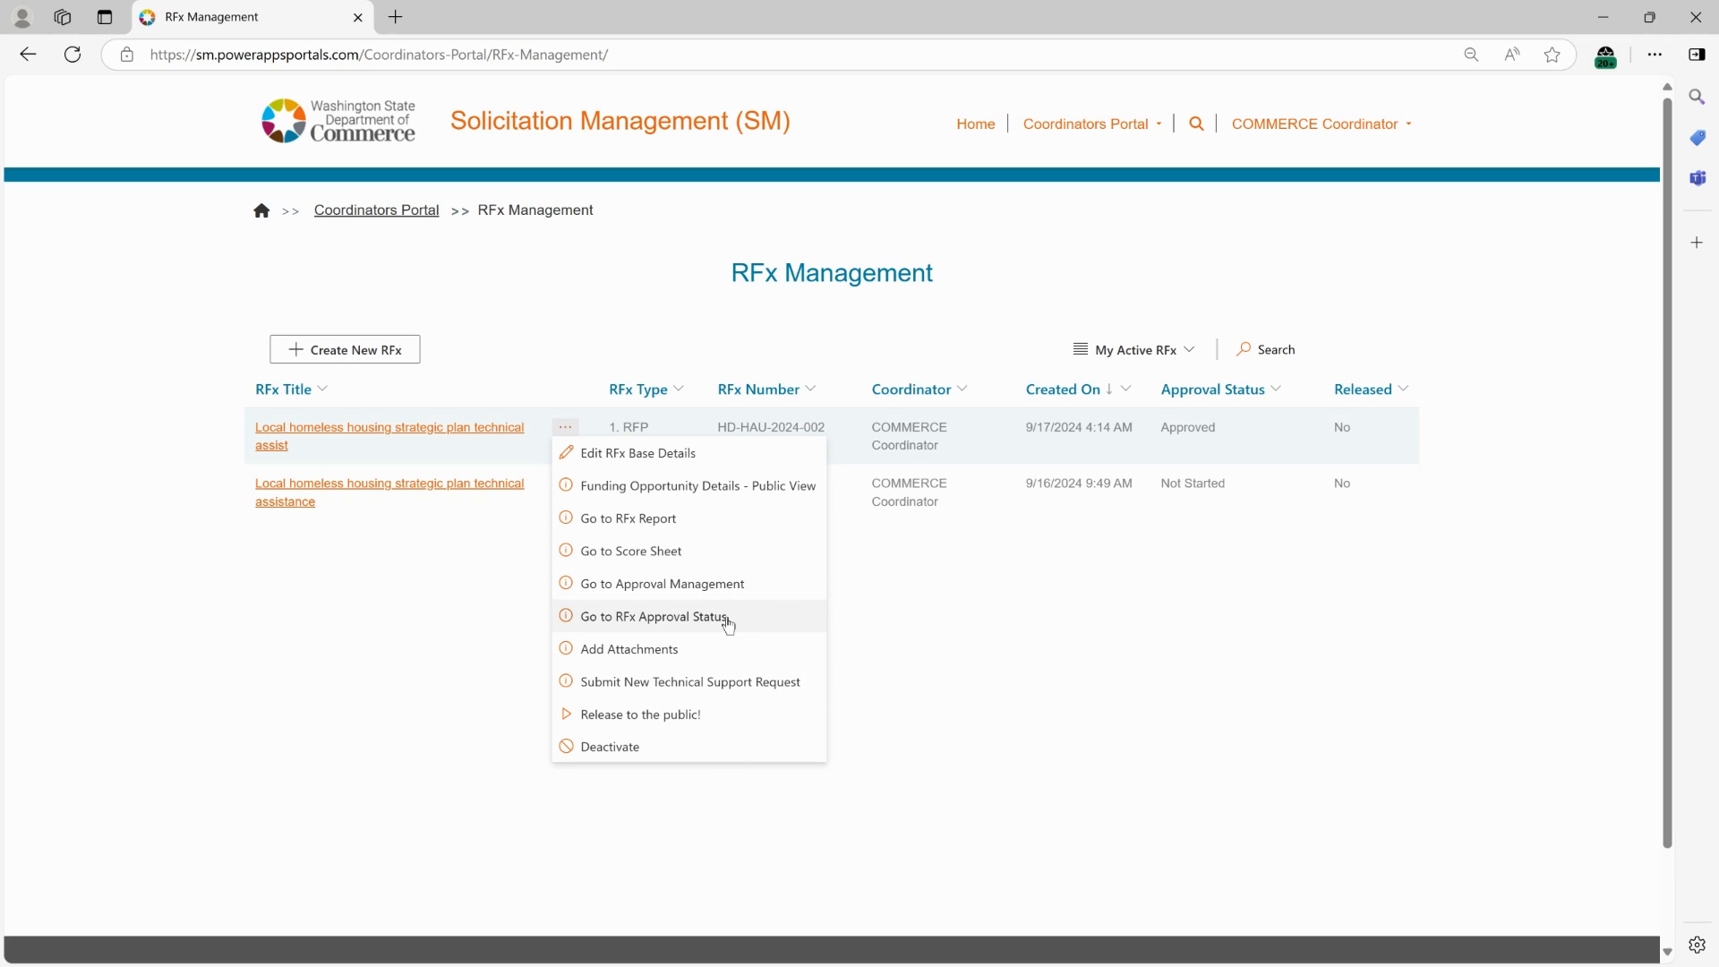
pyautogui.click(632, 618)
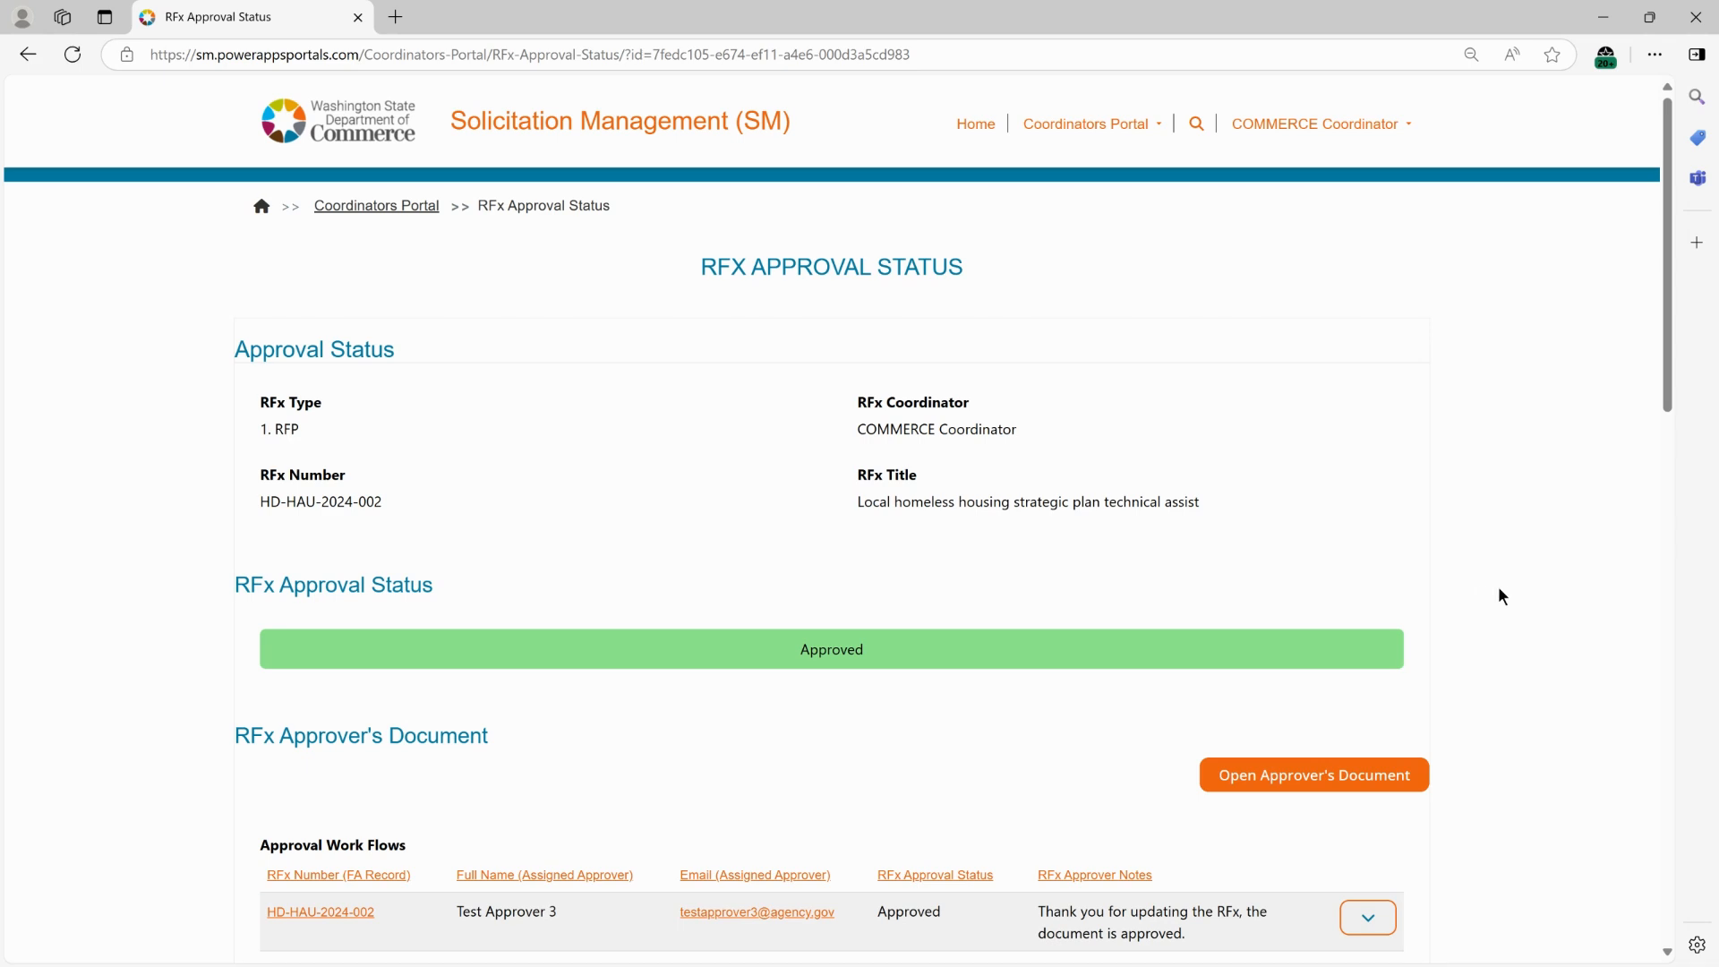
# Review the RFx approval status and the approver's notes in the approval work flows.
pyautogui.scroll(-1, 1497, 591)
pyautogui.scroll(-1, 1509, 591)
pyautogui.scroll(-3, 1510, 595)
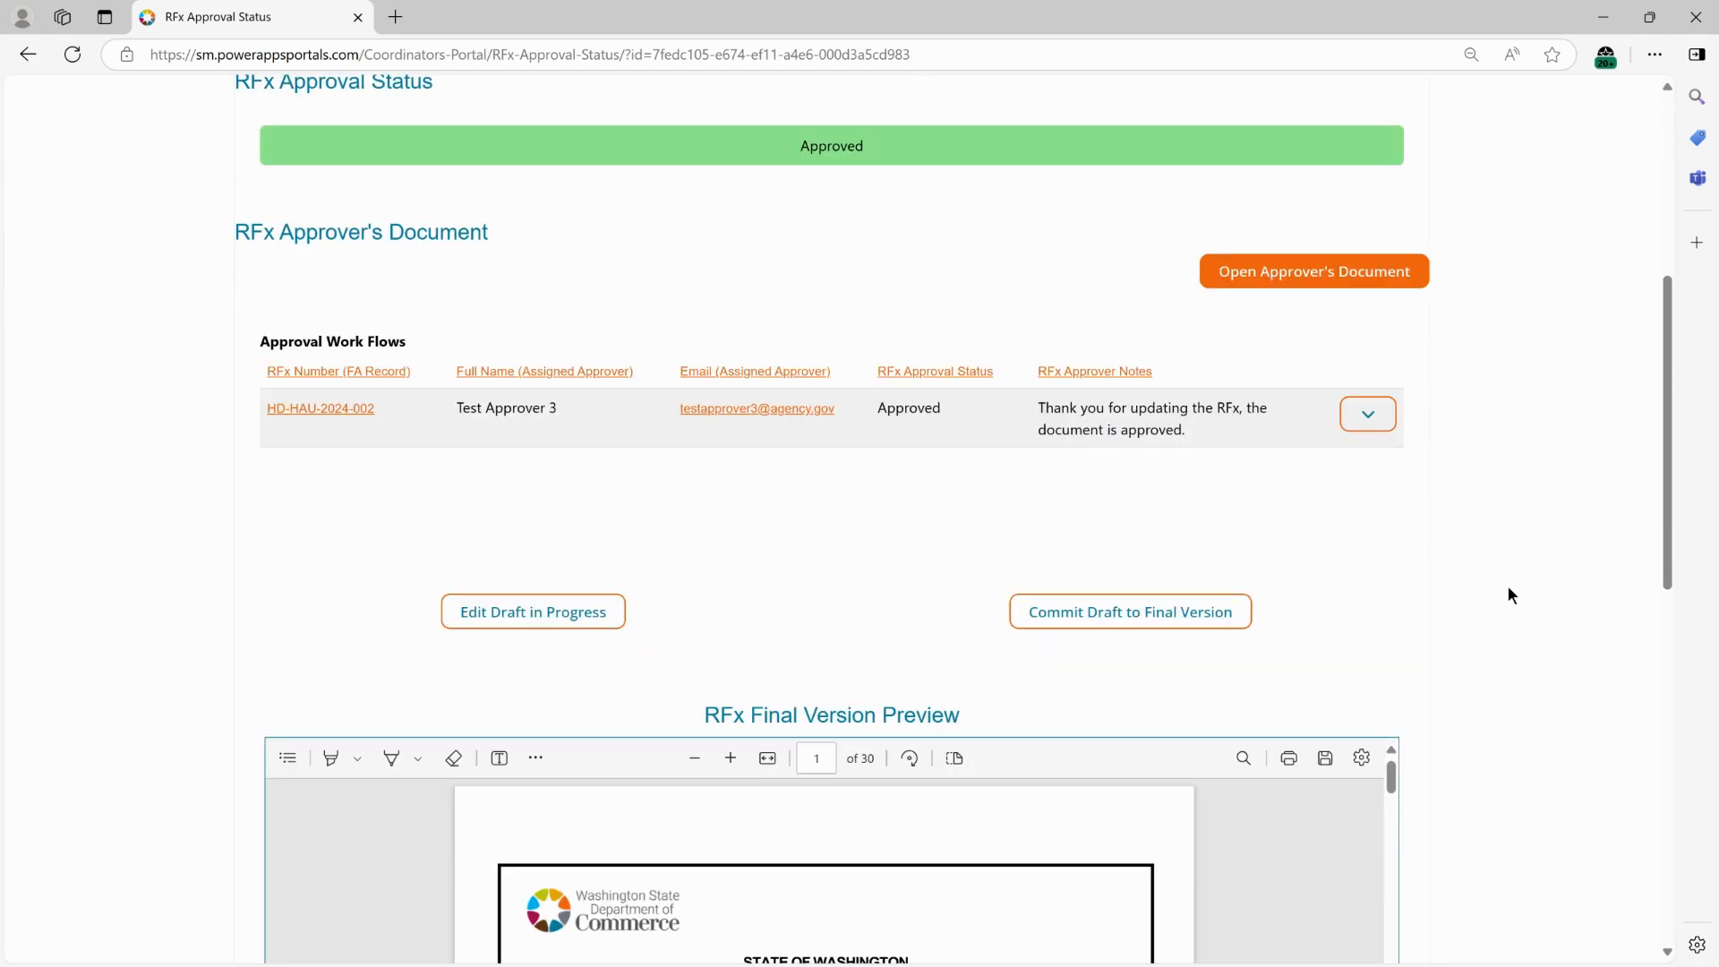
pyautogui.moveTo(1039, 408); pyautogui.dragTo(1236, 426)
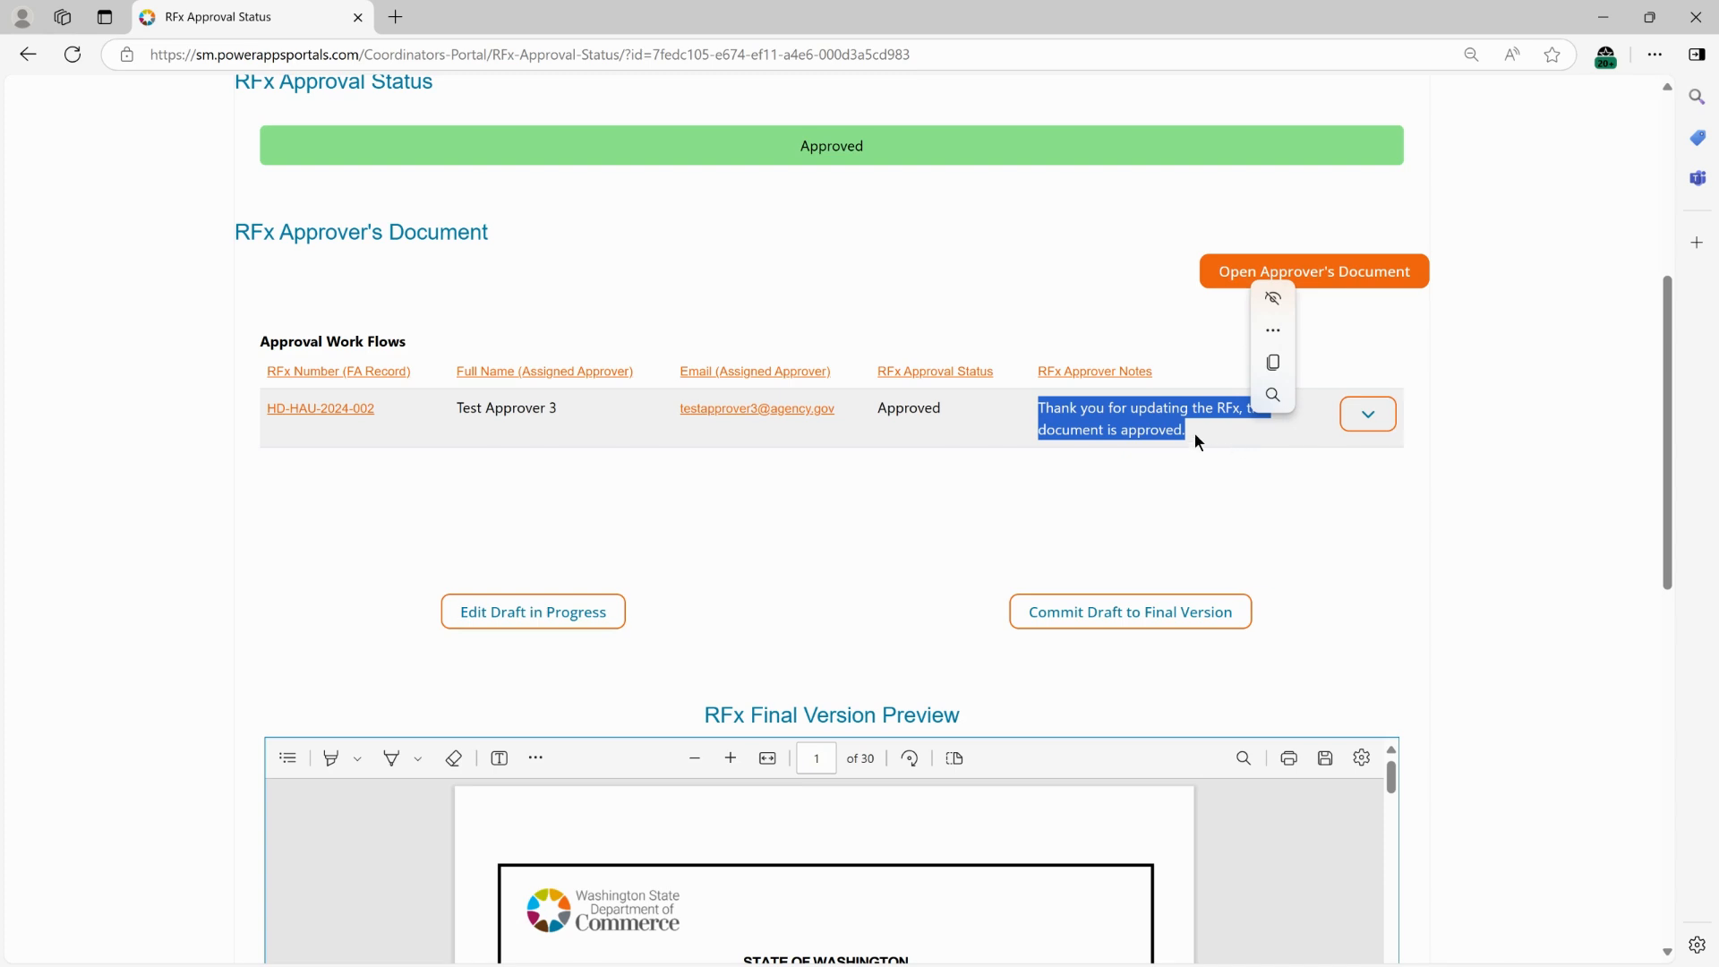
pyautogui.scroll(1, 956, 464)
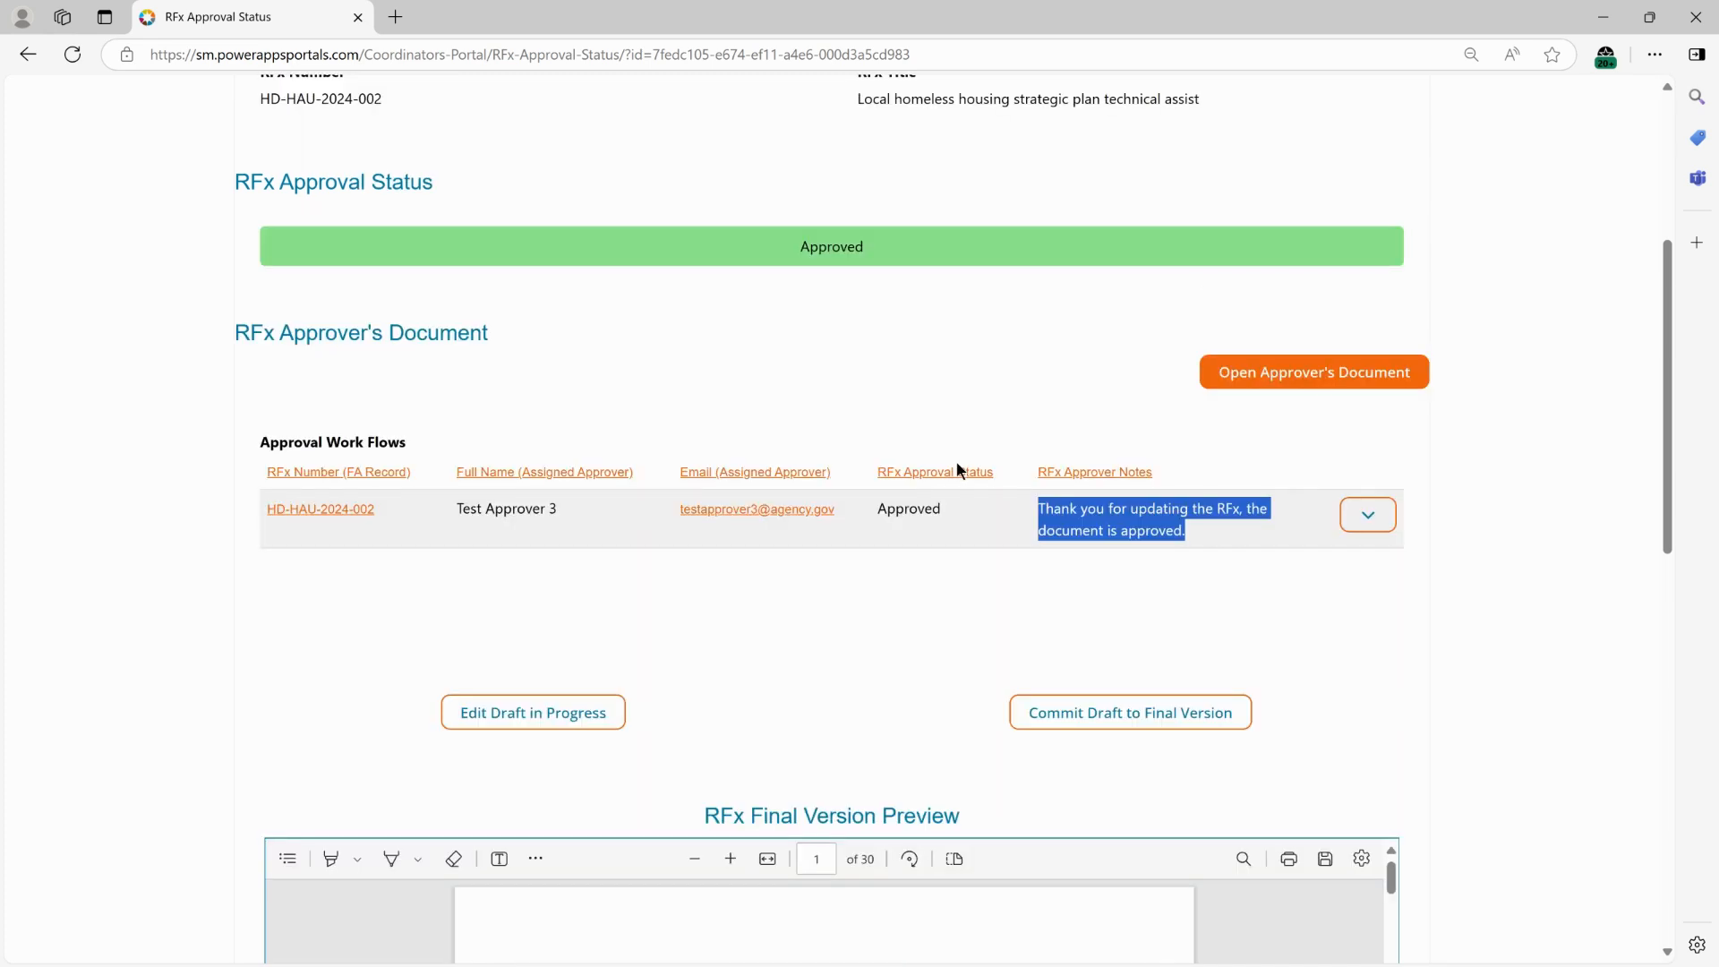
pyautogui.doubleClick(906, 512)
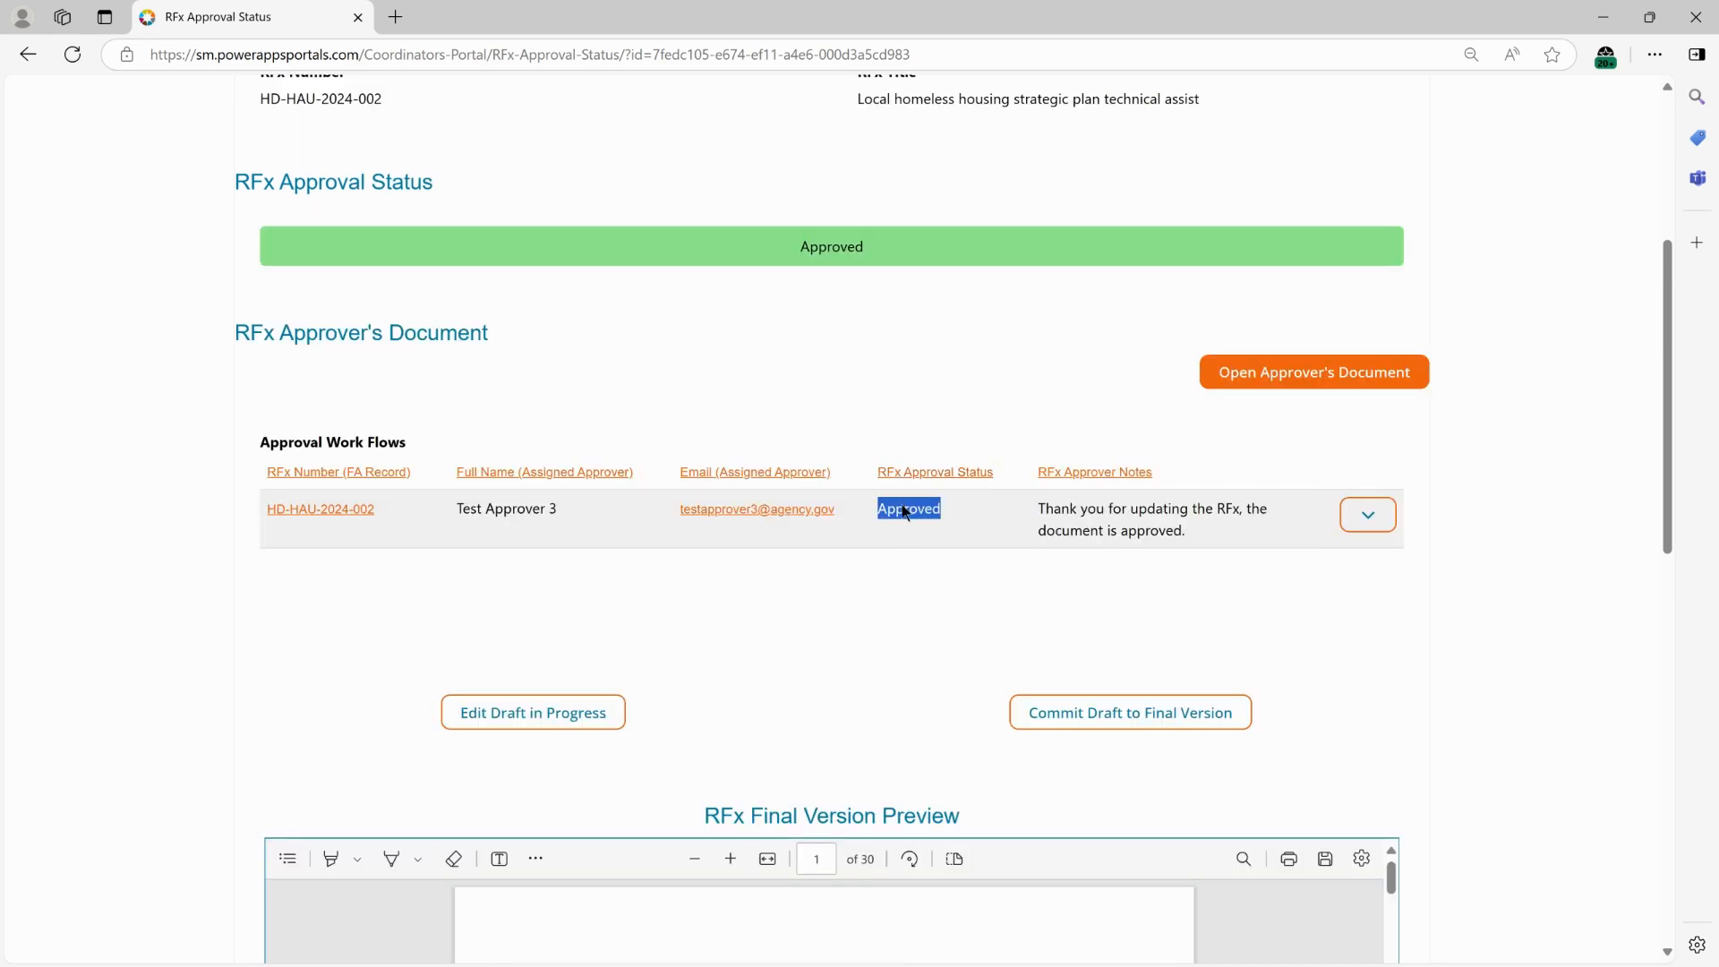
pyautogui.doubleClick(822, 243)
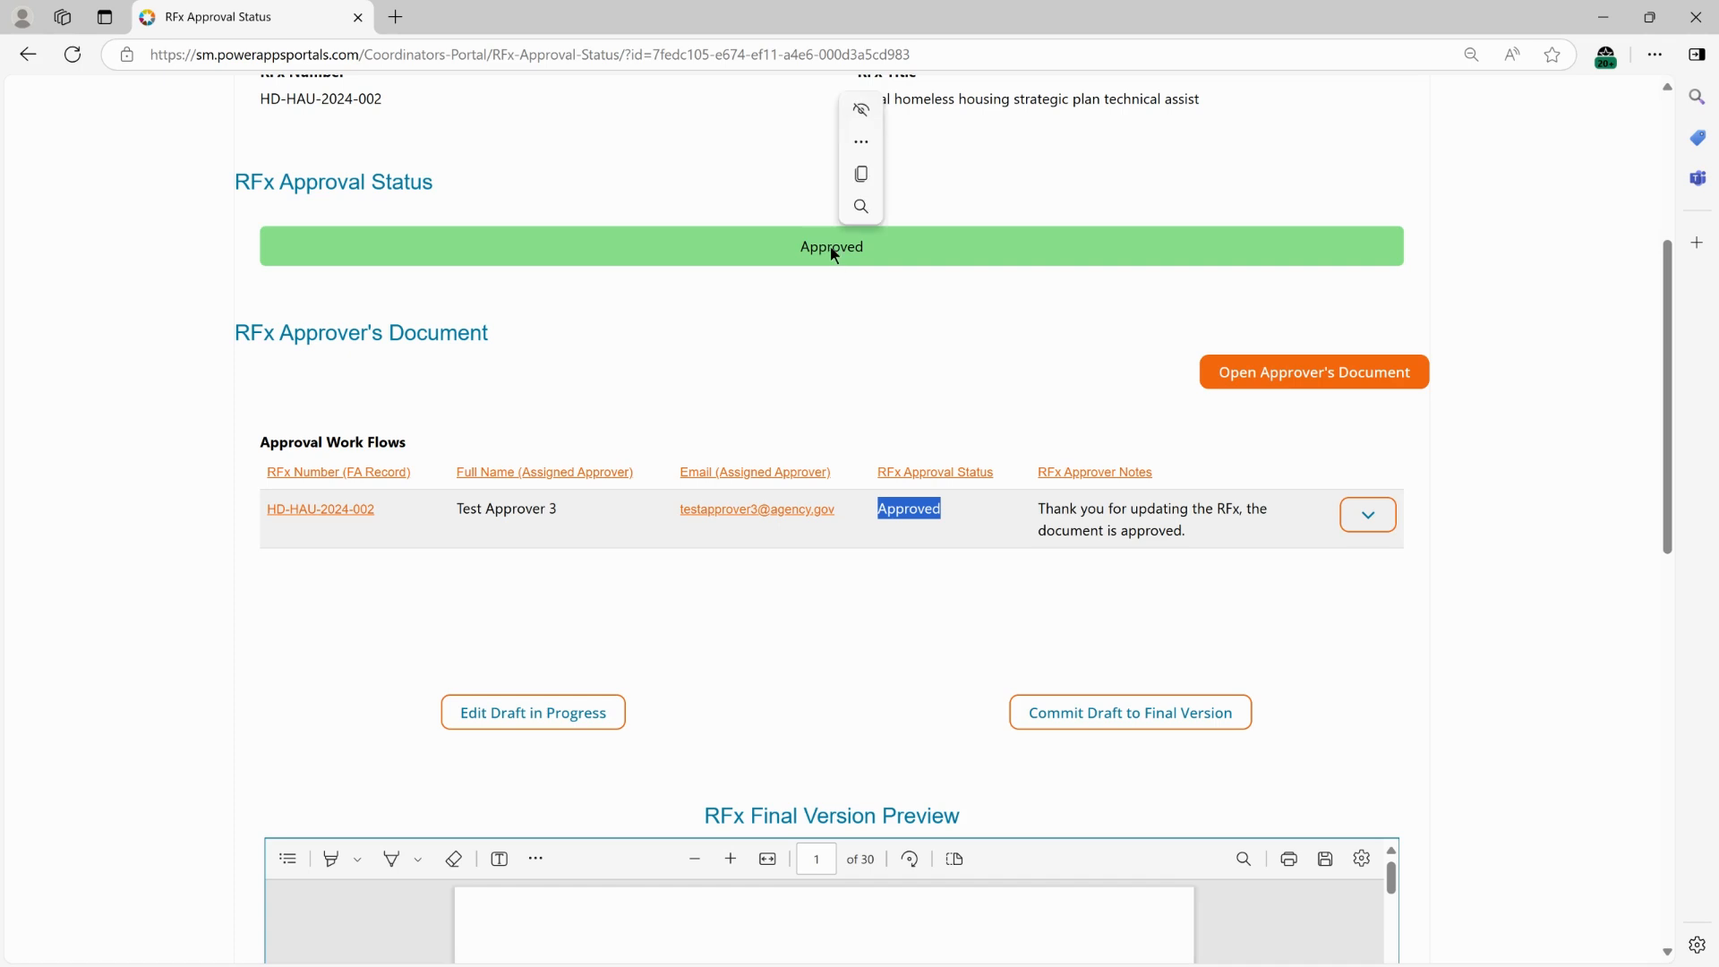
pyautogui.scroll(-1, 1513, 617)
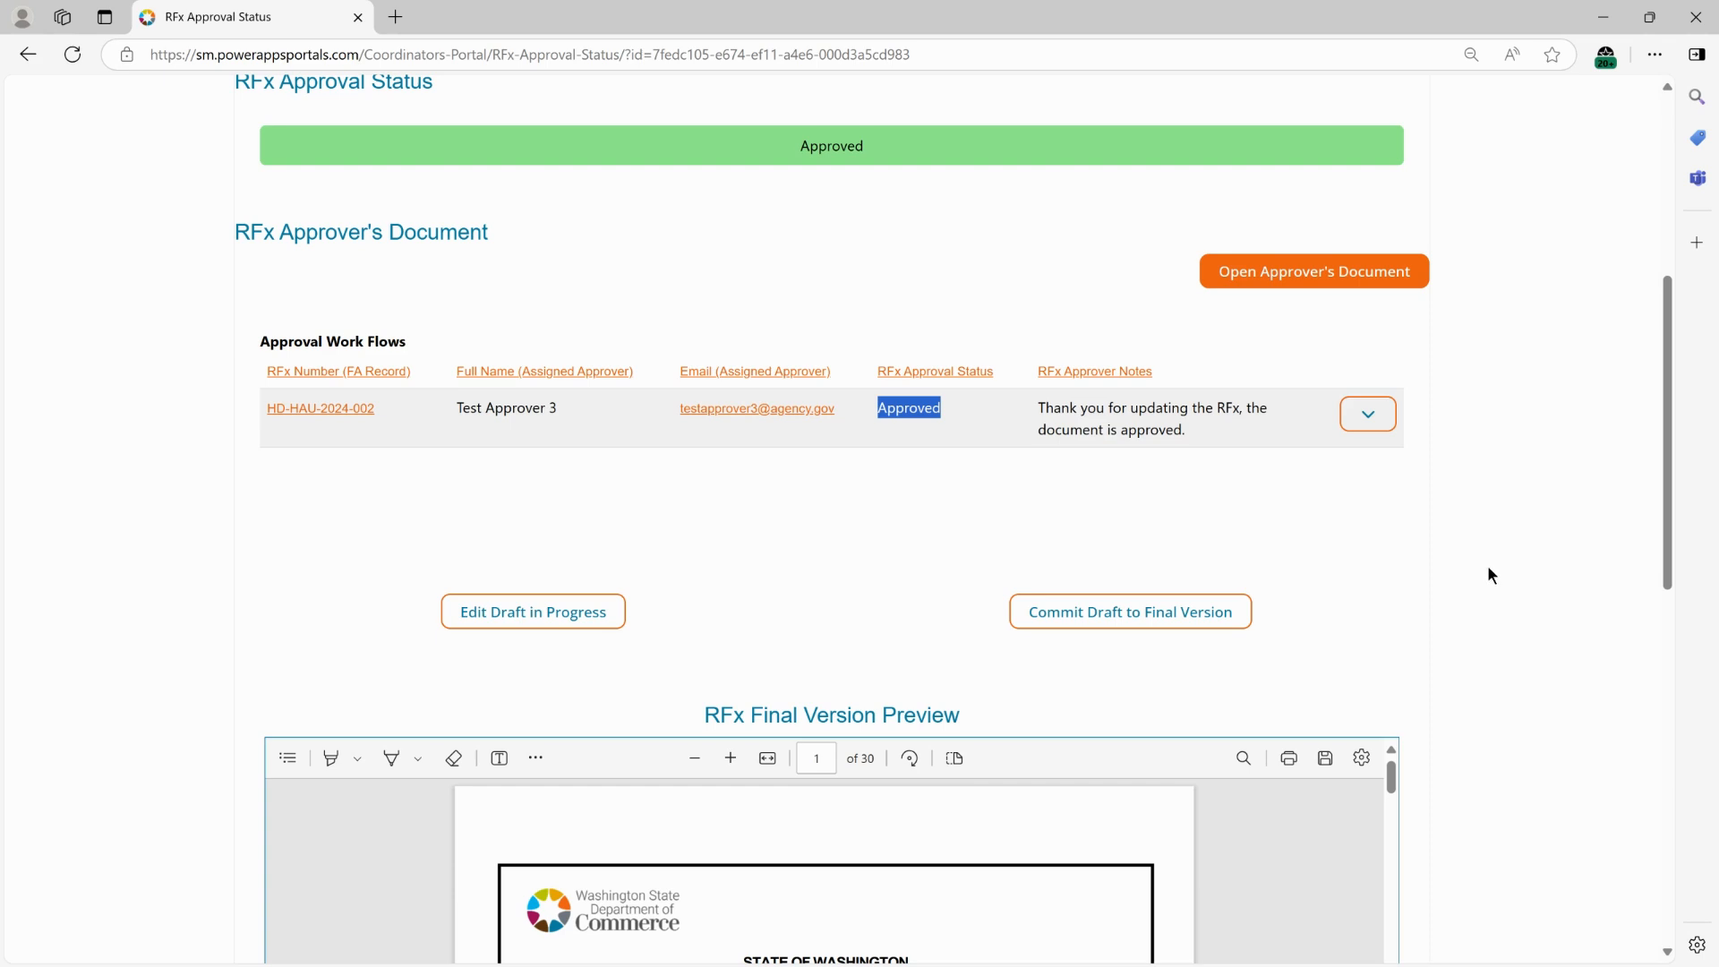
pyautogui.scroll(1, 1471, 591)
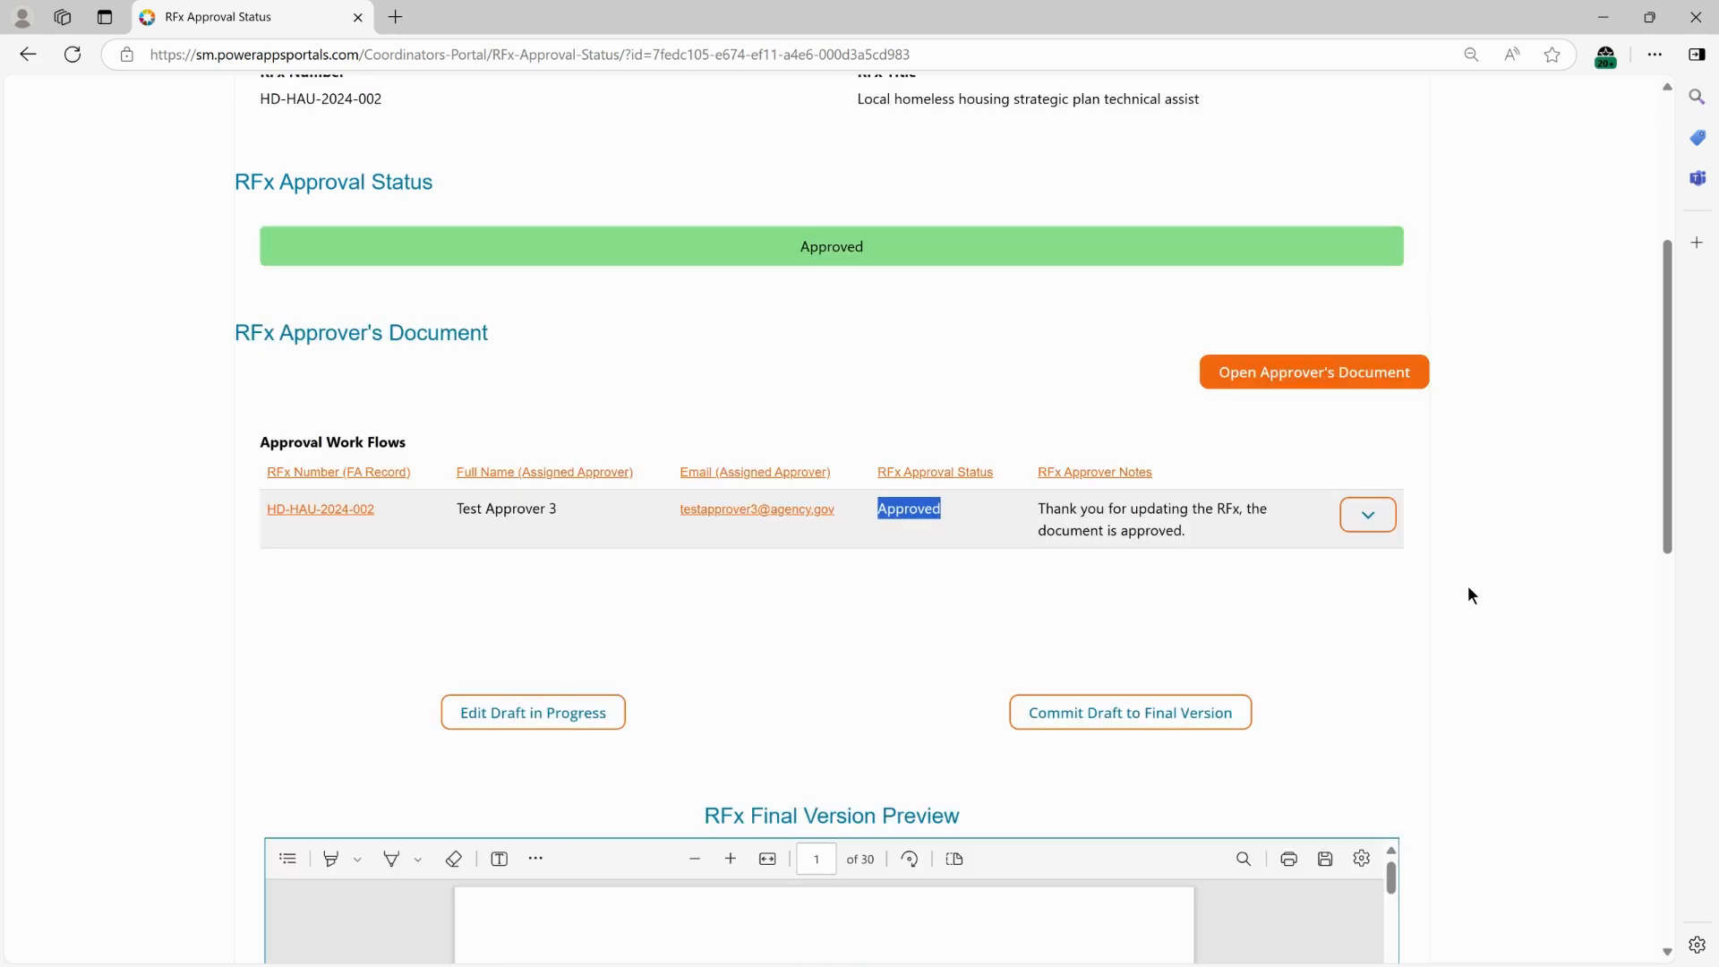
pyautogui.scroll(1, 1052, 446)
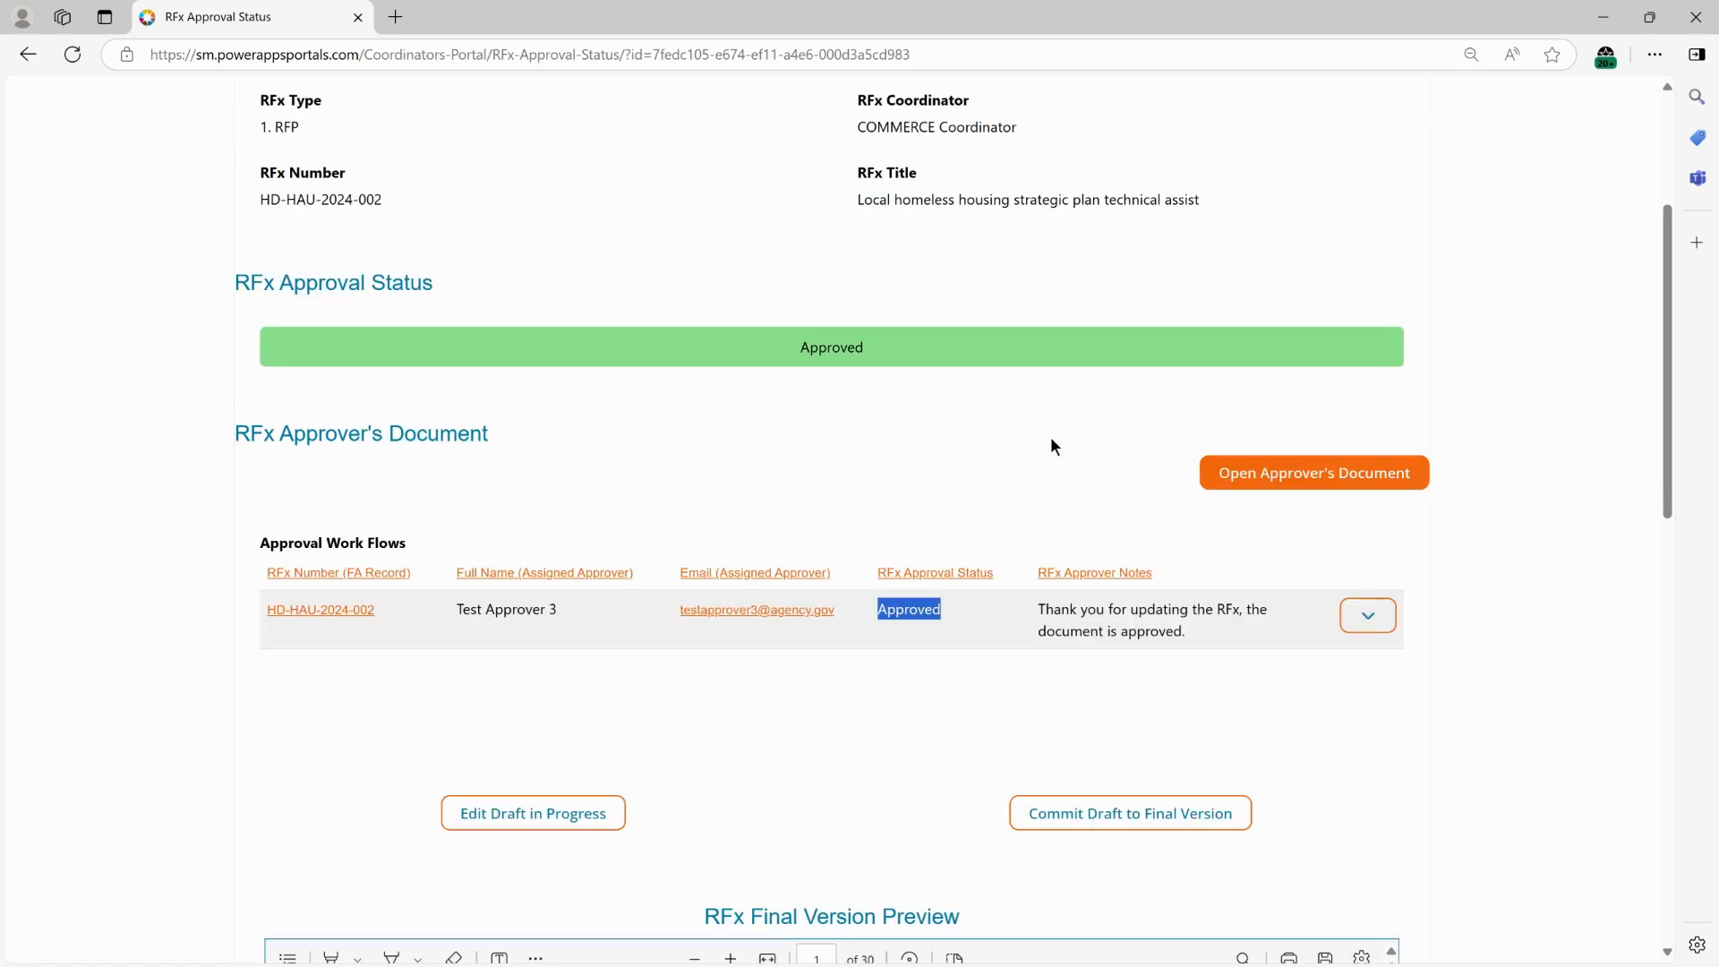